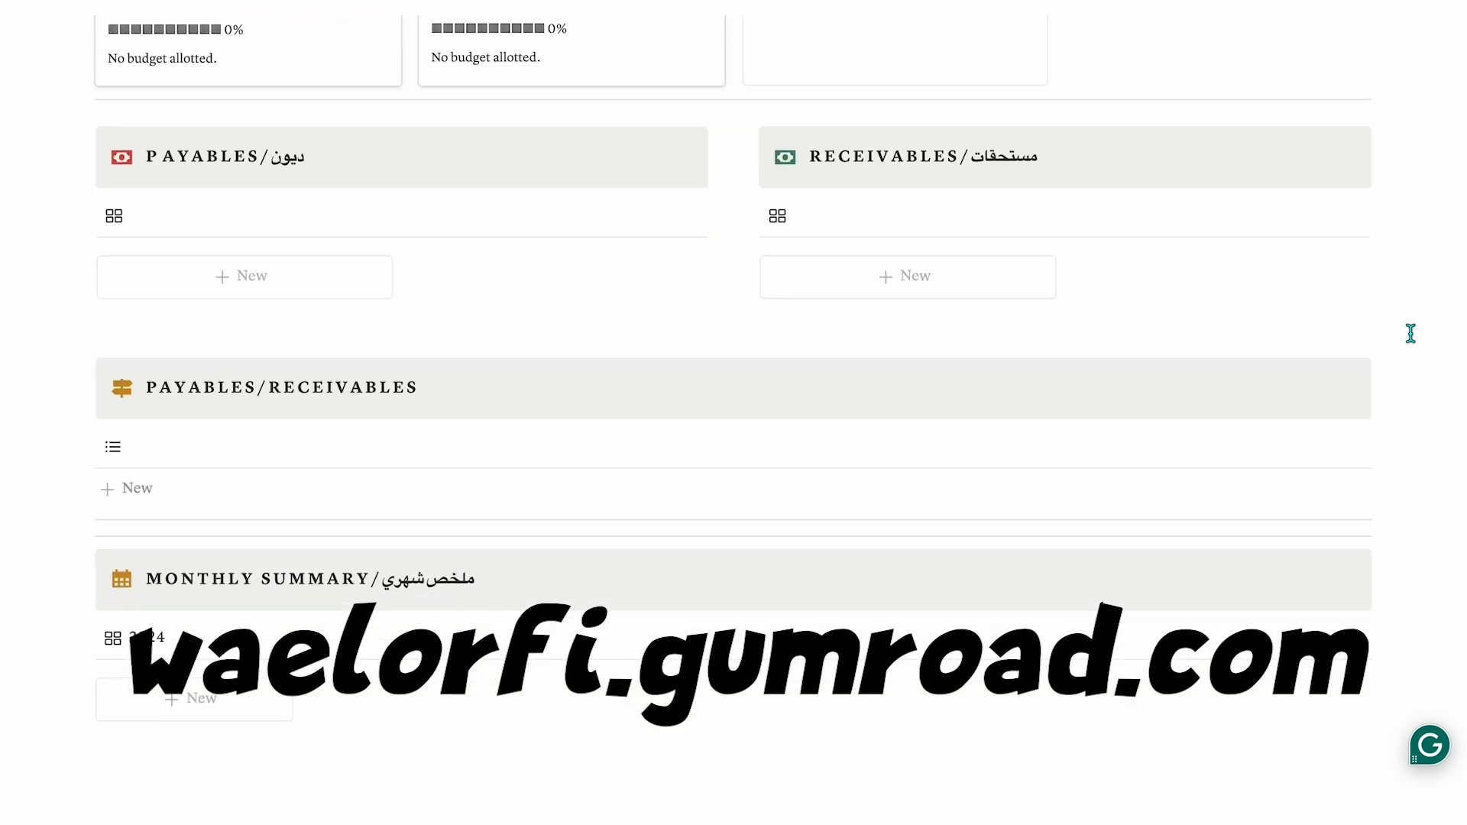
- Add a transfer of 500 from the Bank account to the Cach account in the Transfer list
scroll(1410, 333, down, 1)
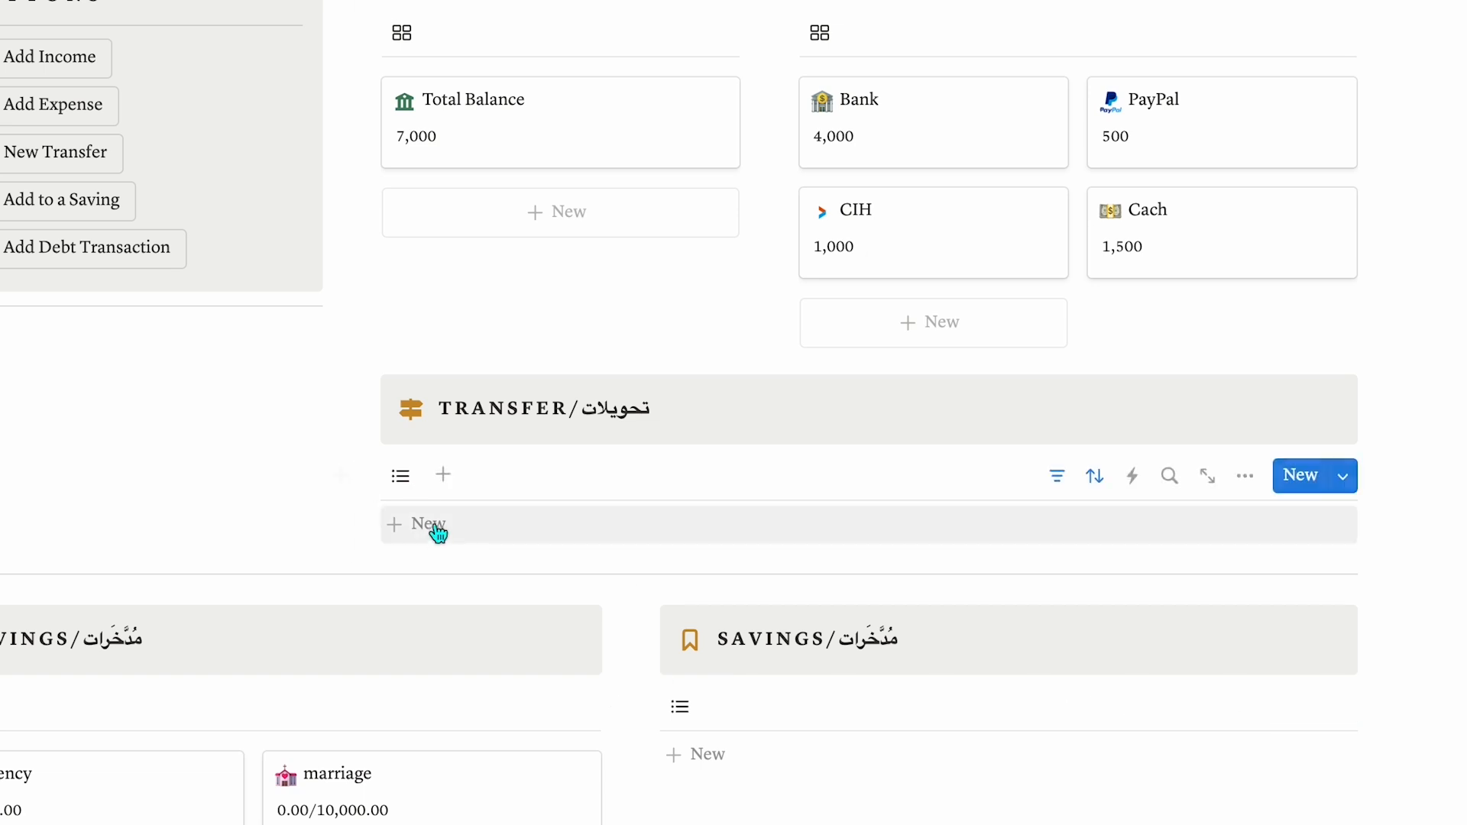
click(438, 535)
click(1107, 524)
text(500)
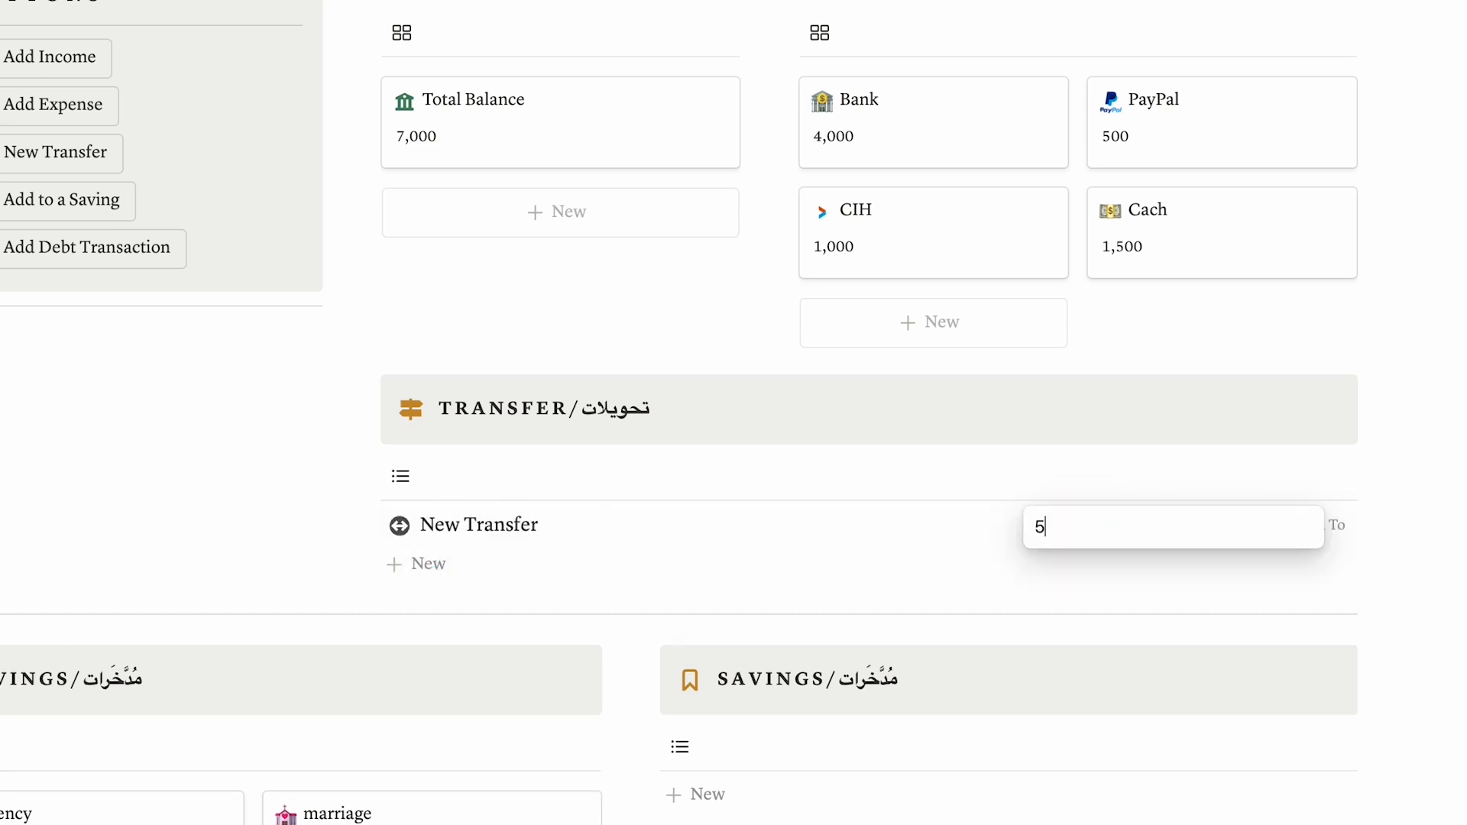
key(Return)
click(1223, 527)
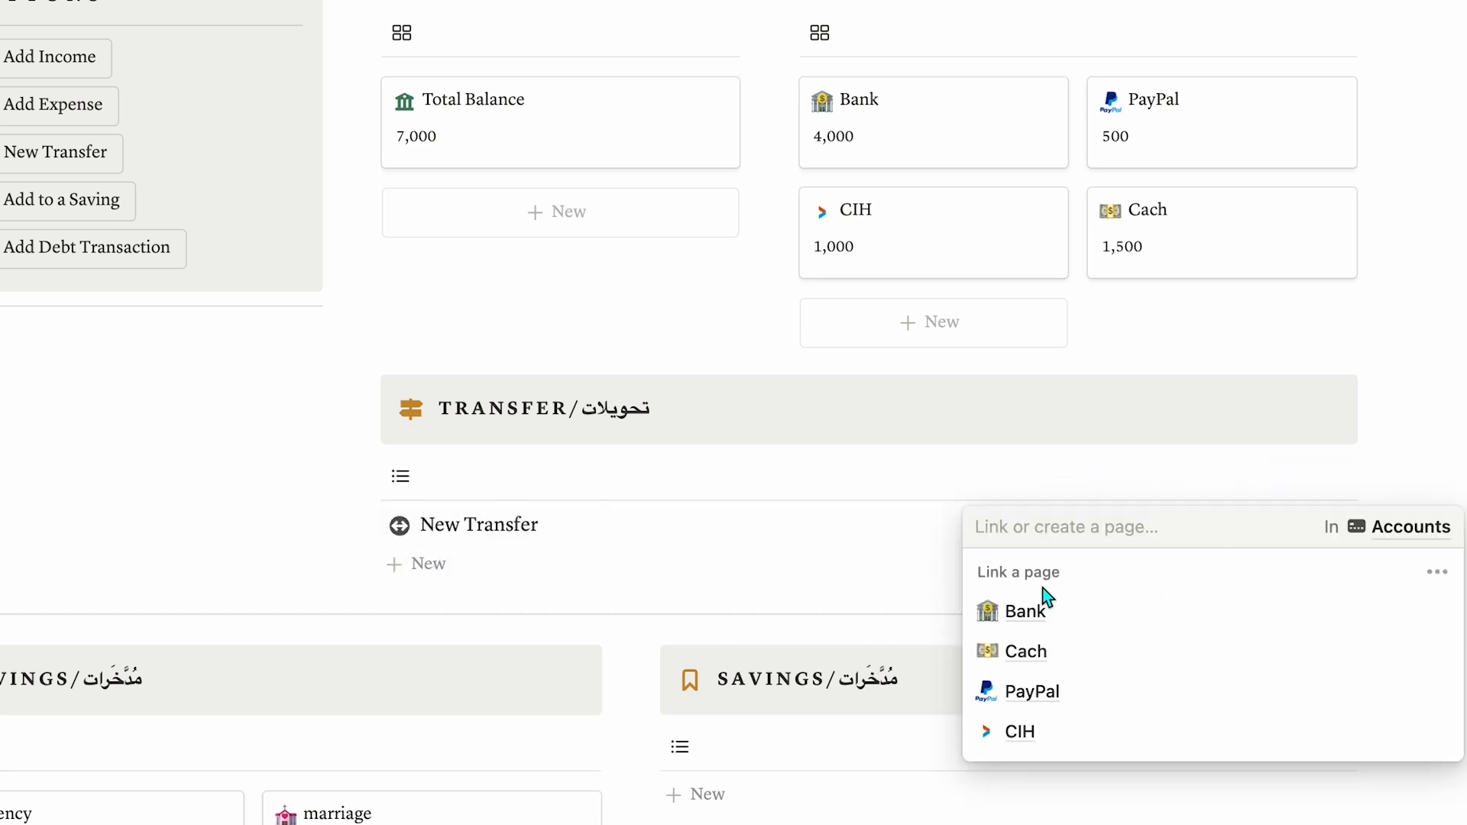
click(1031, 605)
click(1308, 538)
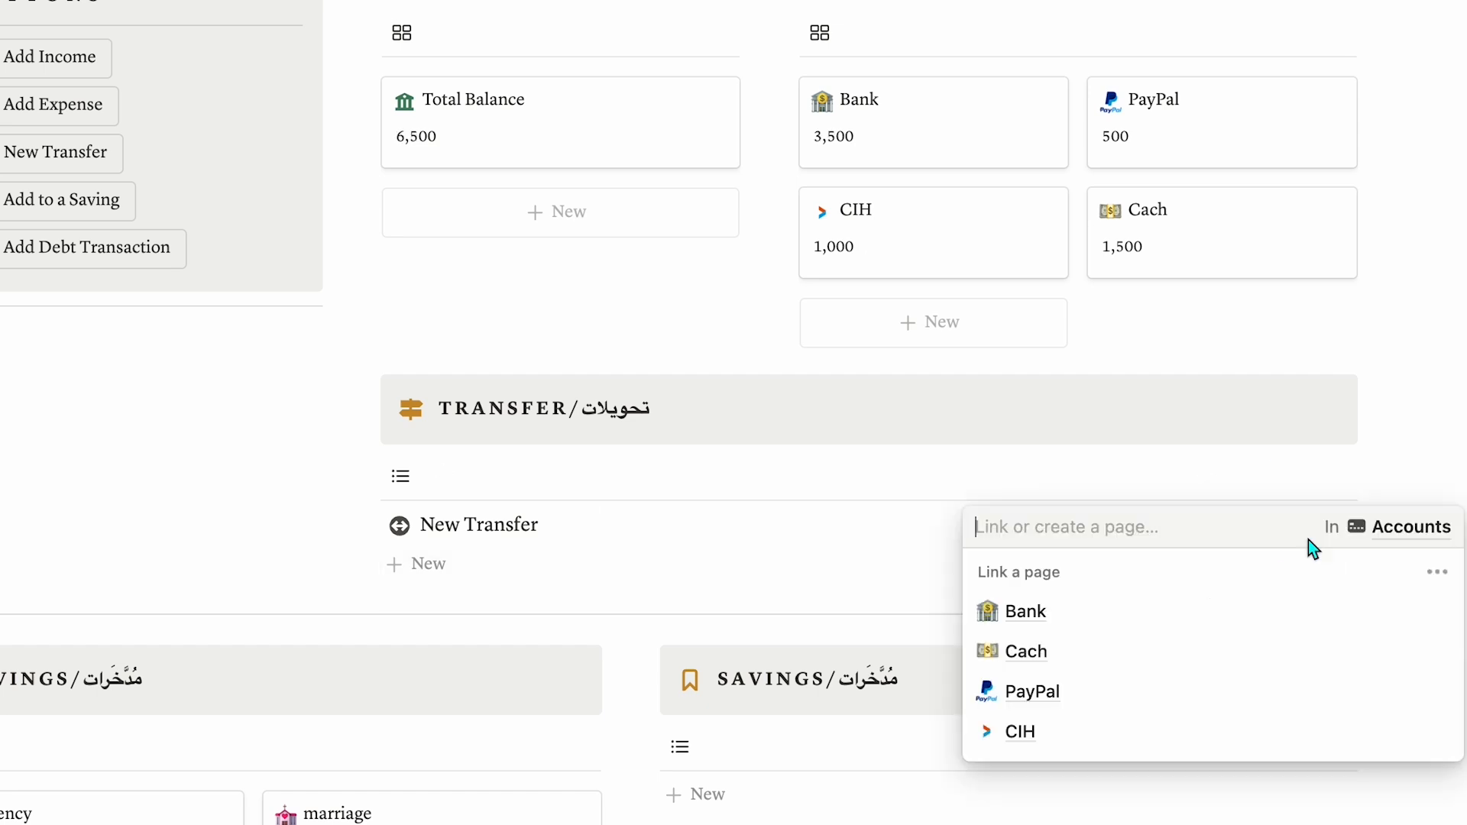
click(1053, 662)
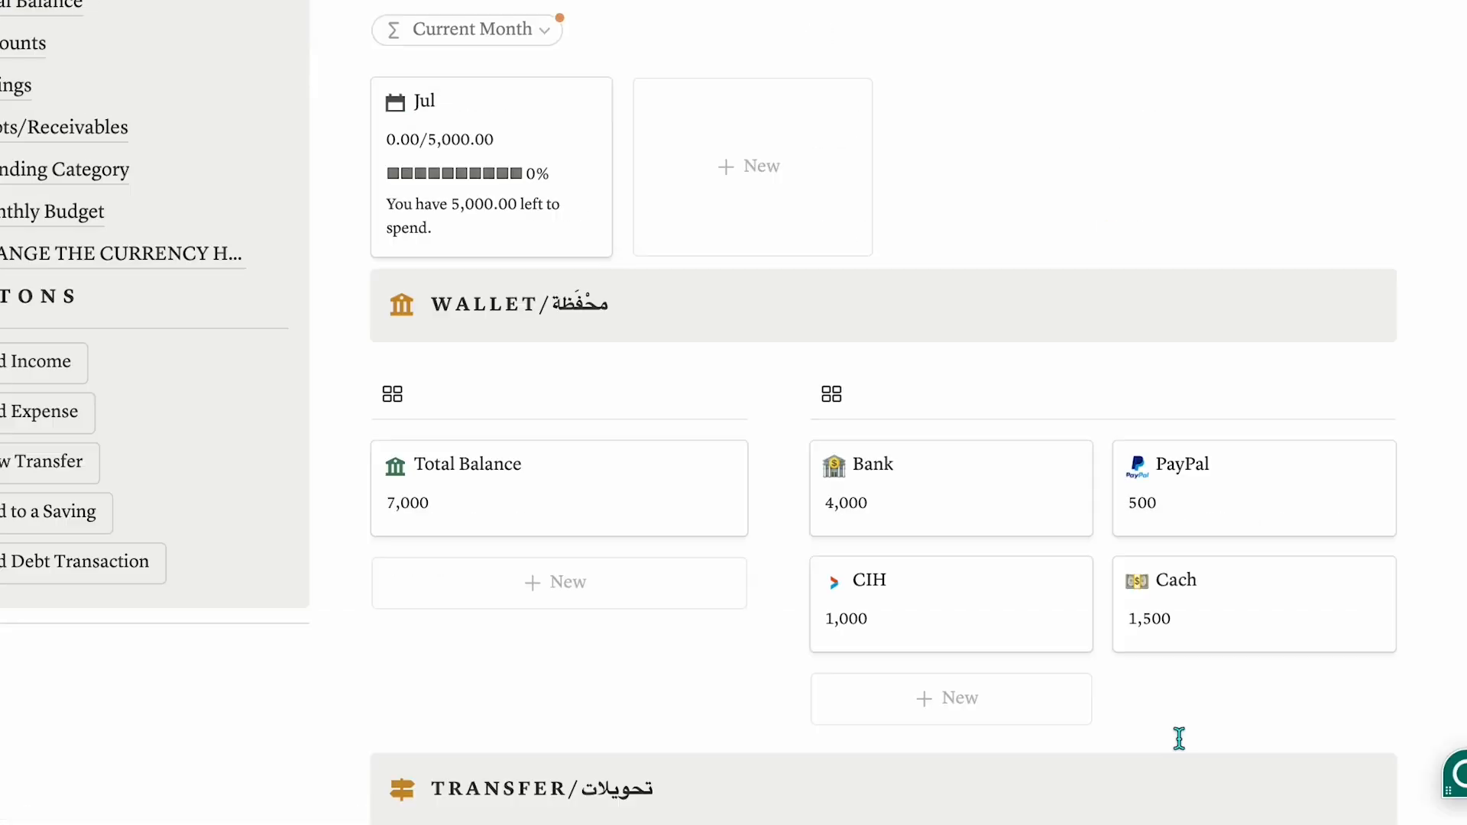
- Look through the tracker's wallet, transfer, savings, income, expenses, subscriptions, spending category and payables/receivables sections
scroll(1179, 738, down, 6)
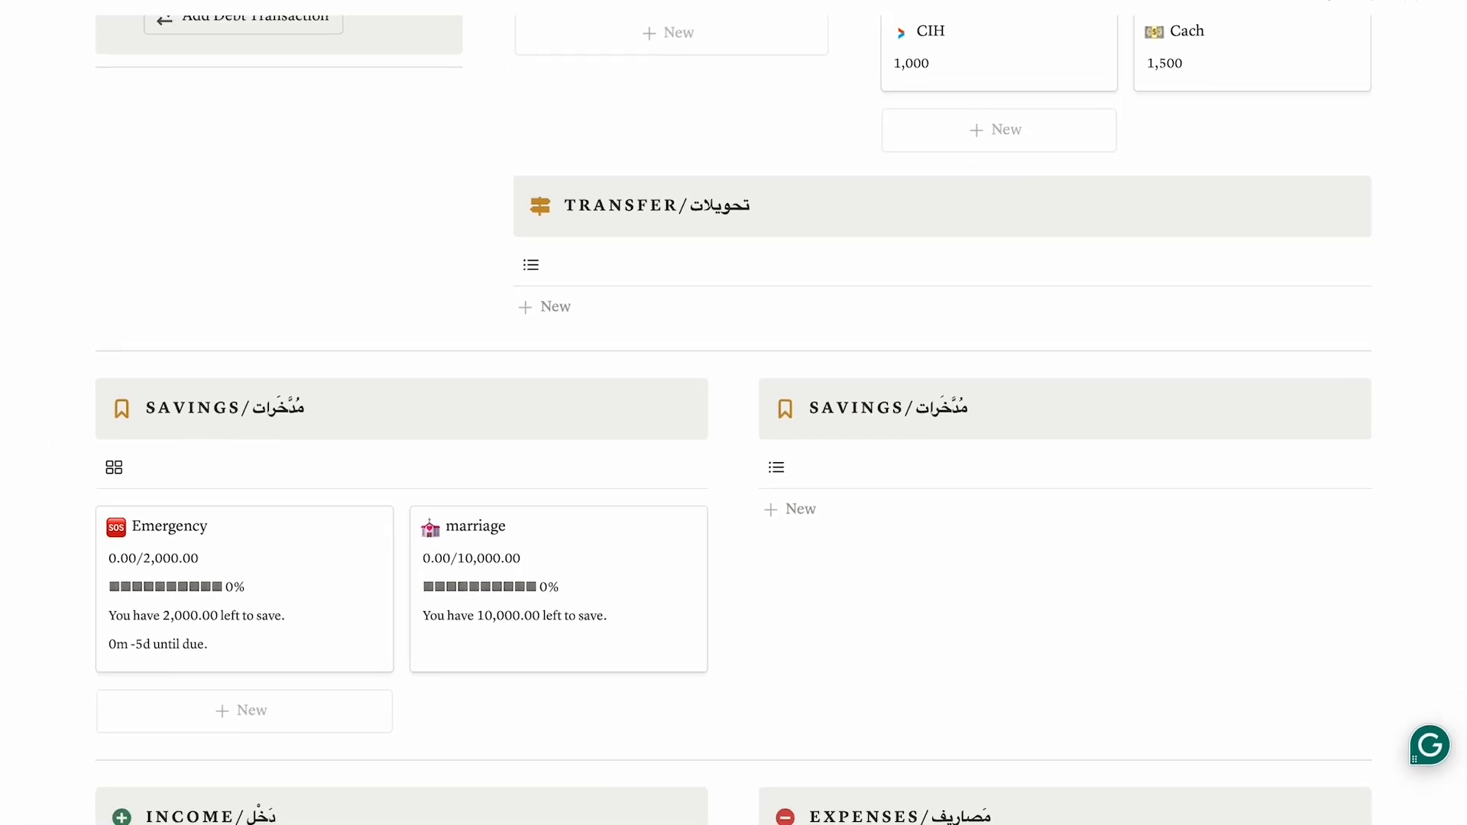
scroll(1426, 577, down, 20)
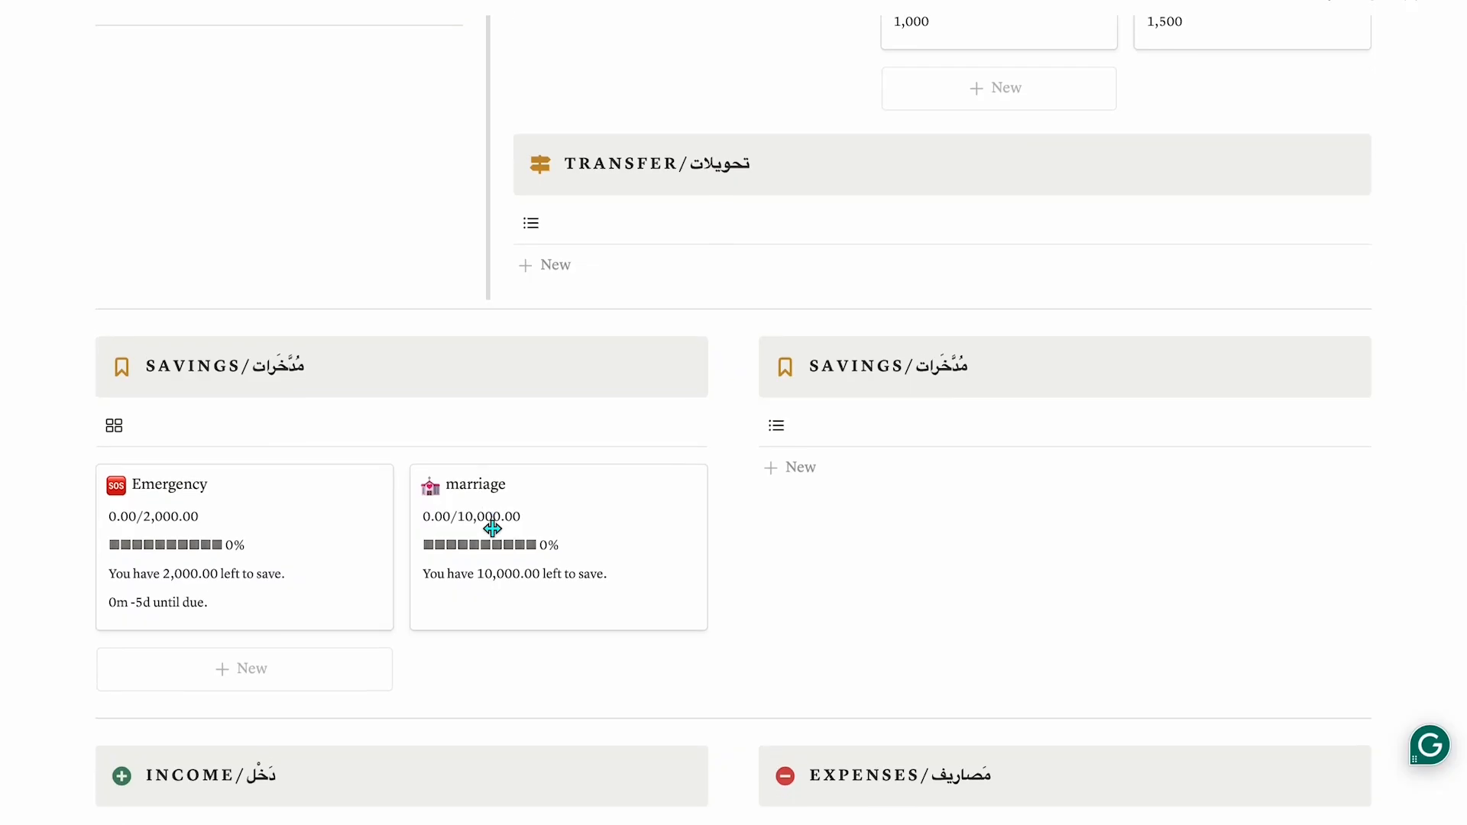
scroll(497, 538, down, 2)
scroll(497, 538, down, 4)
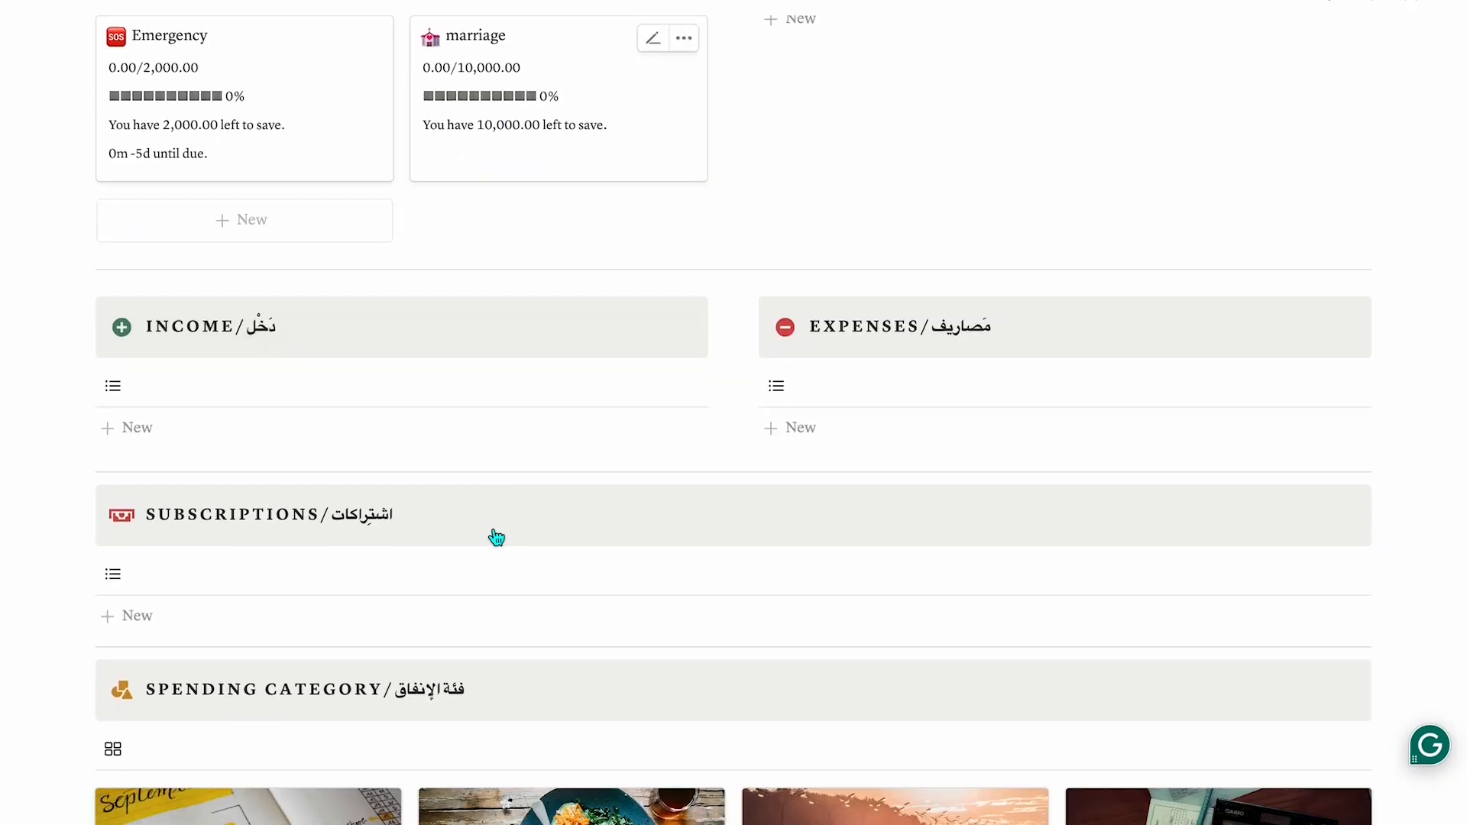
scroll(494, 537, up, 2)
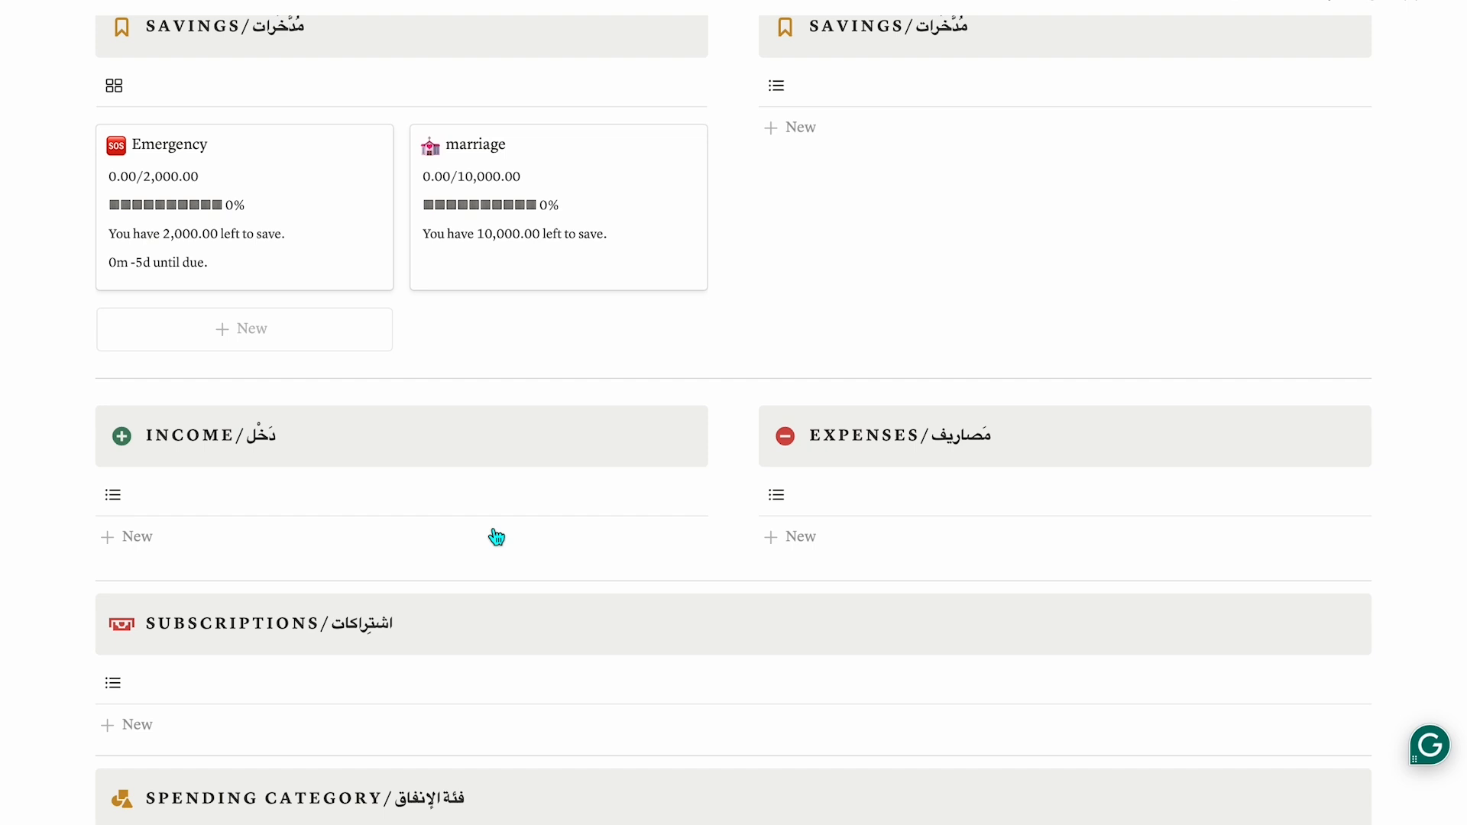
scroll(497, 538, down, 5)
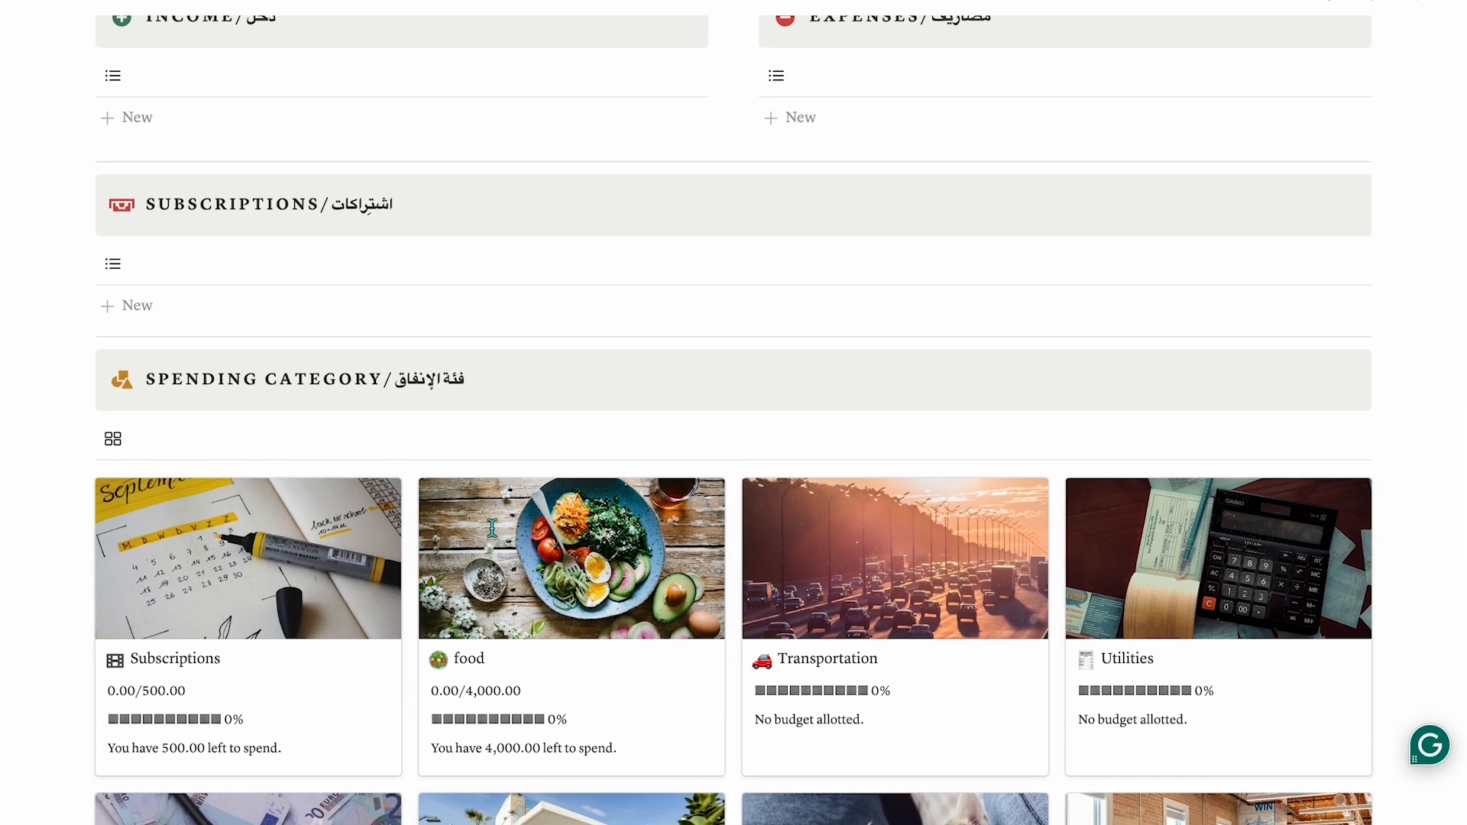
scroll(492, 528, down, 1)
scroll(492, 527, down, 14)
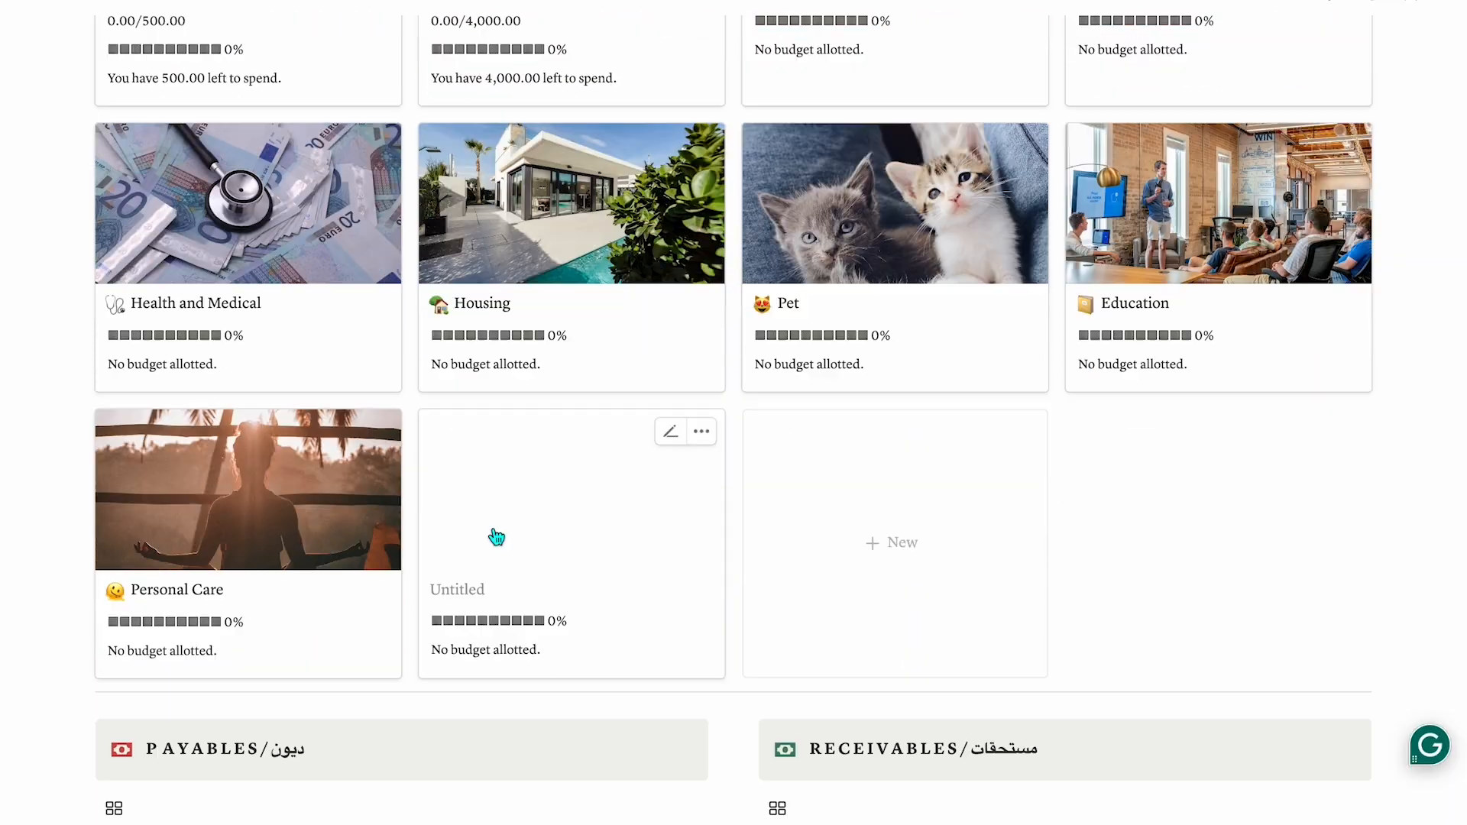
scroll(492, 527, down, 2)
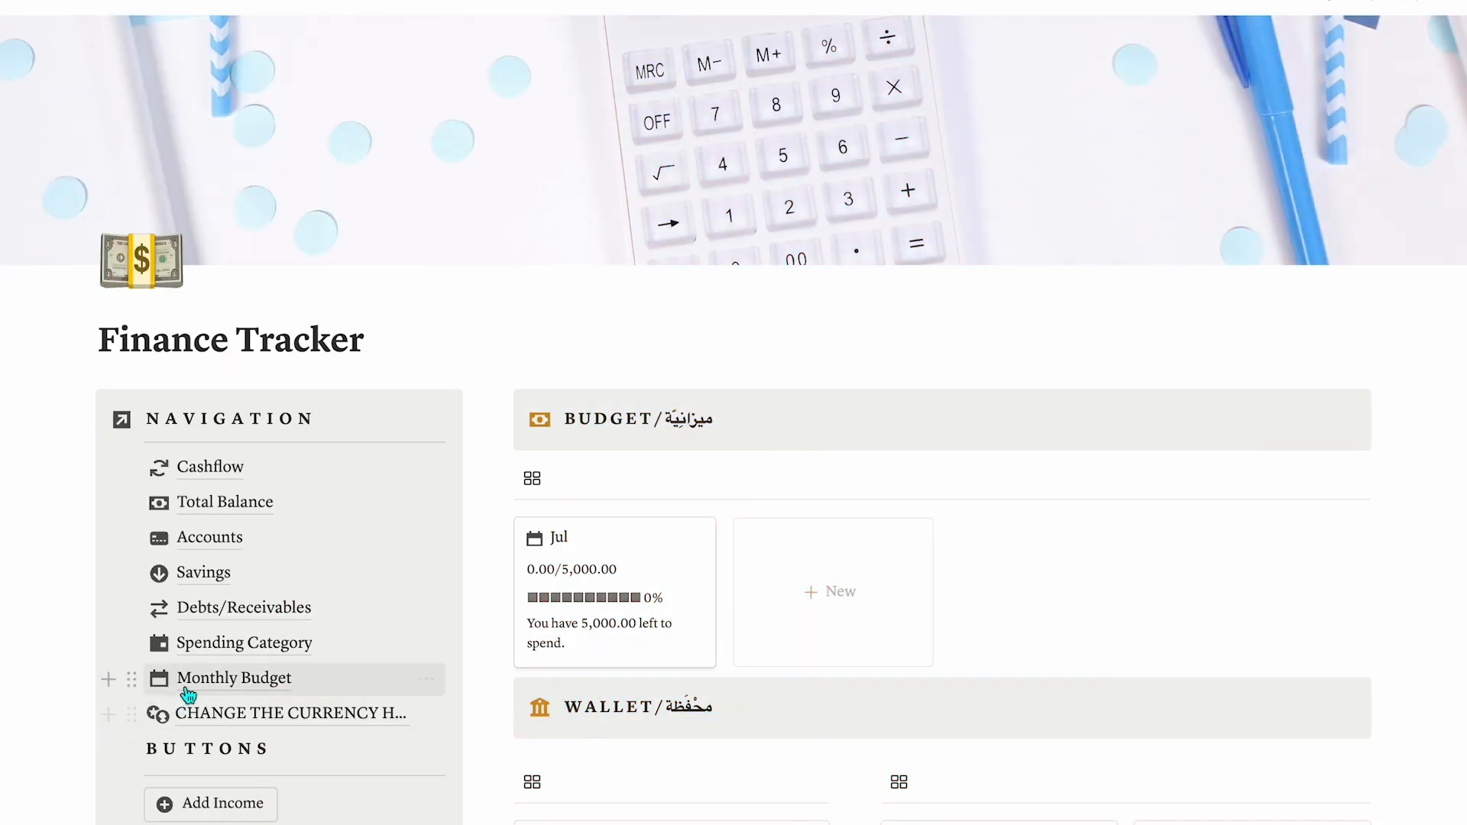
- Open the Monthly Budget database and name two month rows "jul" and "july"
click(189, 684)
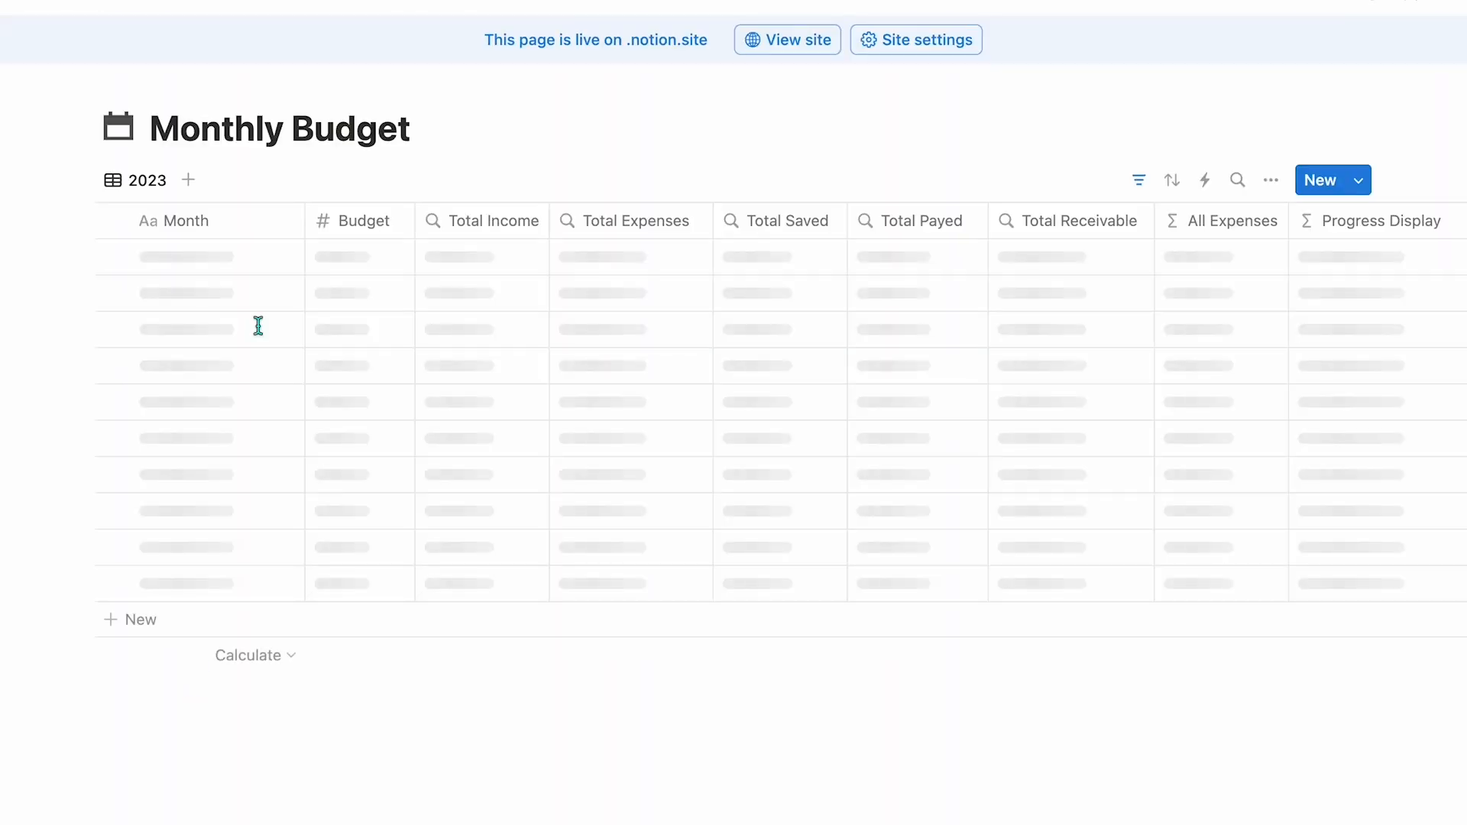
click(153, 297)
text(jul)
click(144, 292)
text(july)
key(Return)
- Set the jul row's budget to 5,000 and fill the same value down to the july row
click(334, 257)
text(5,00)
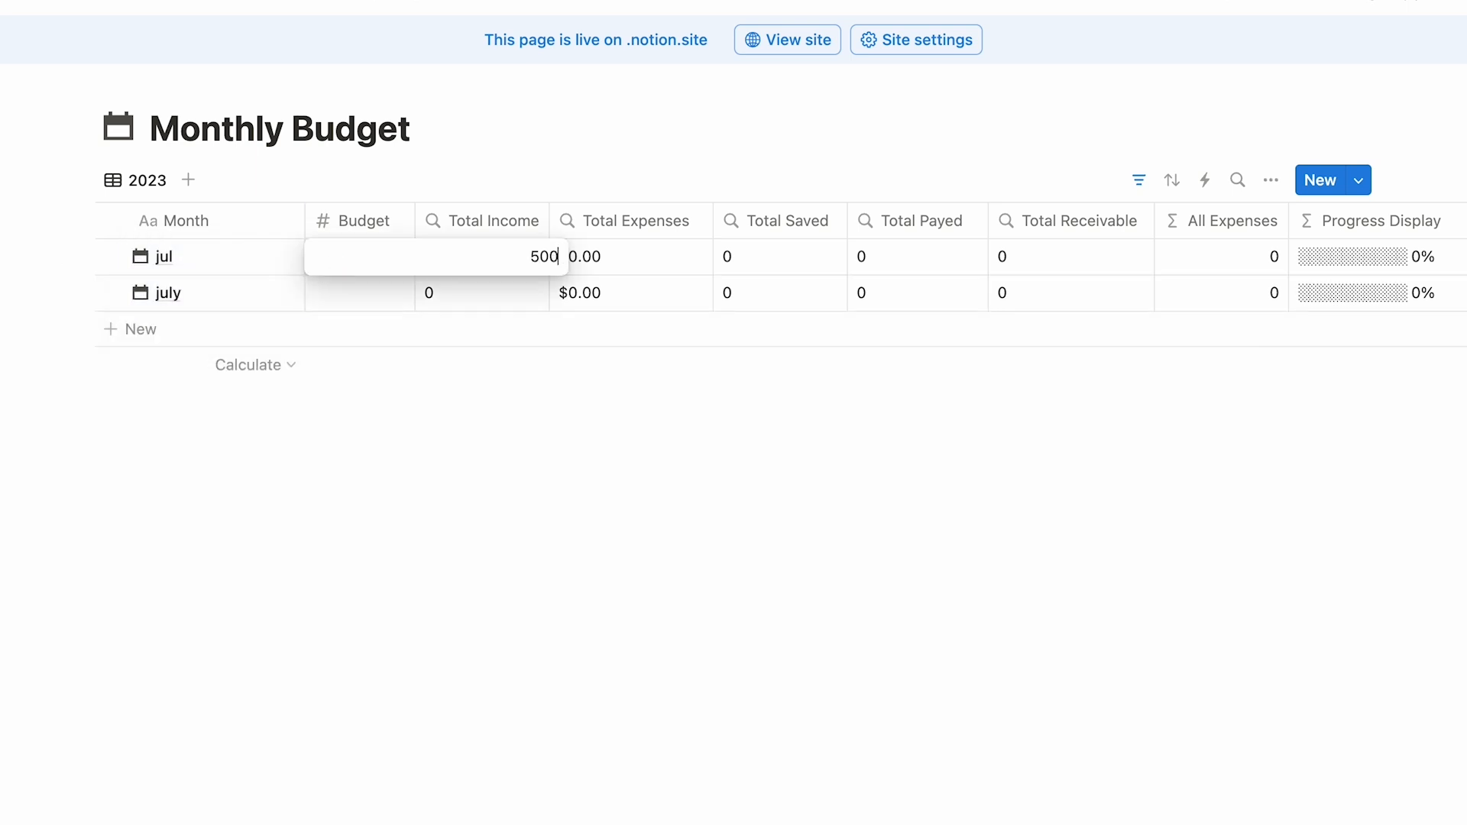
text(0)
key(Return)
click(409, 272)
click(409, 290)
drag(414, 274, 413, 298)
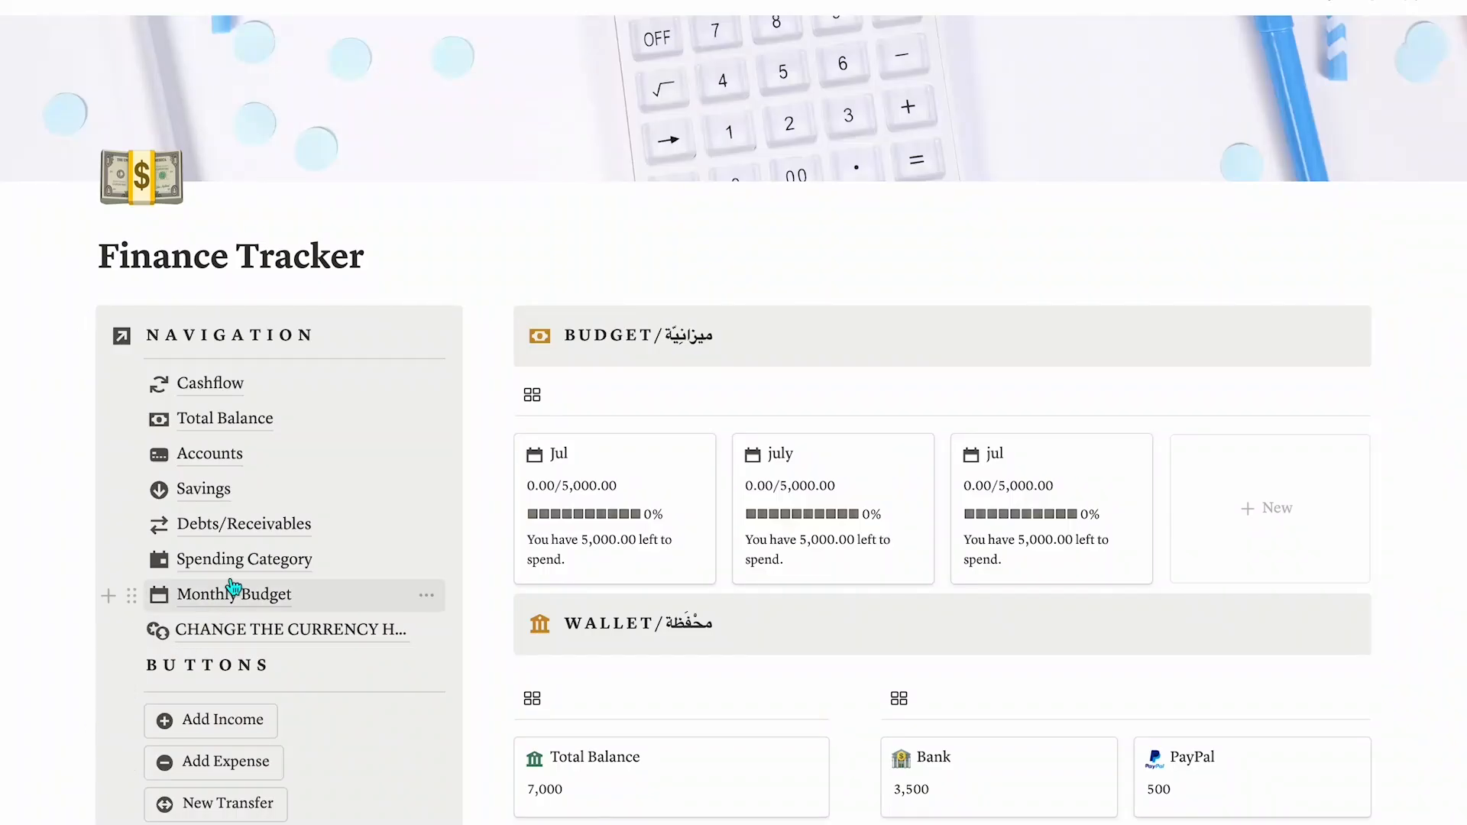
- In the Spending Category database, name the empty row "car" and set its budget to 2,000
click(239, 565)
click(147, 611)
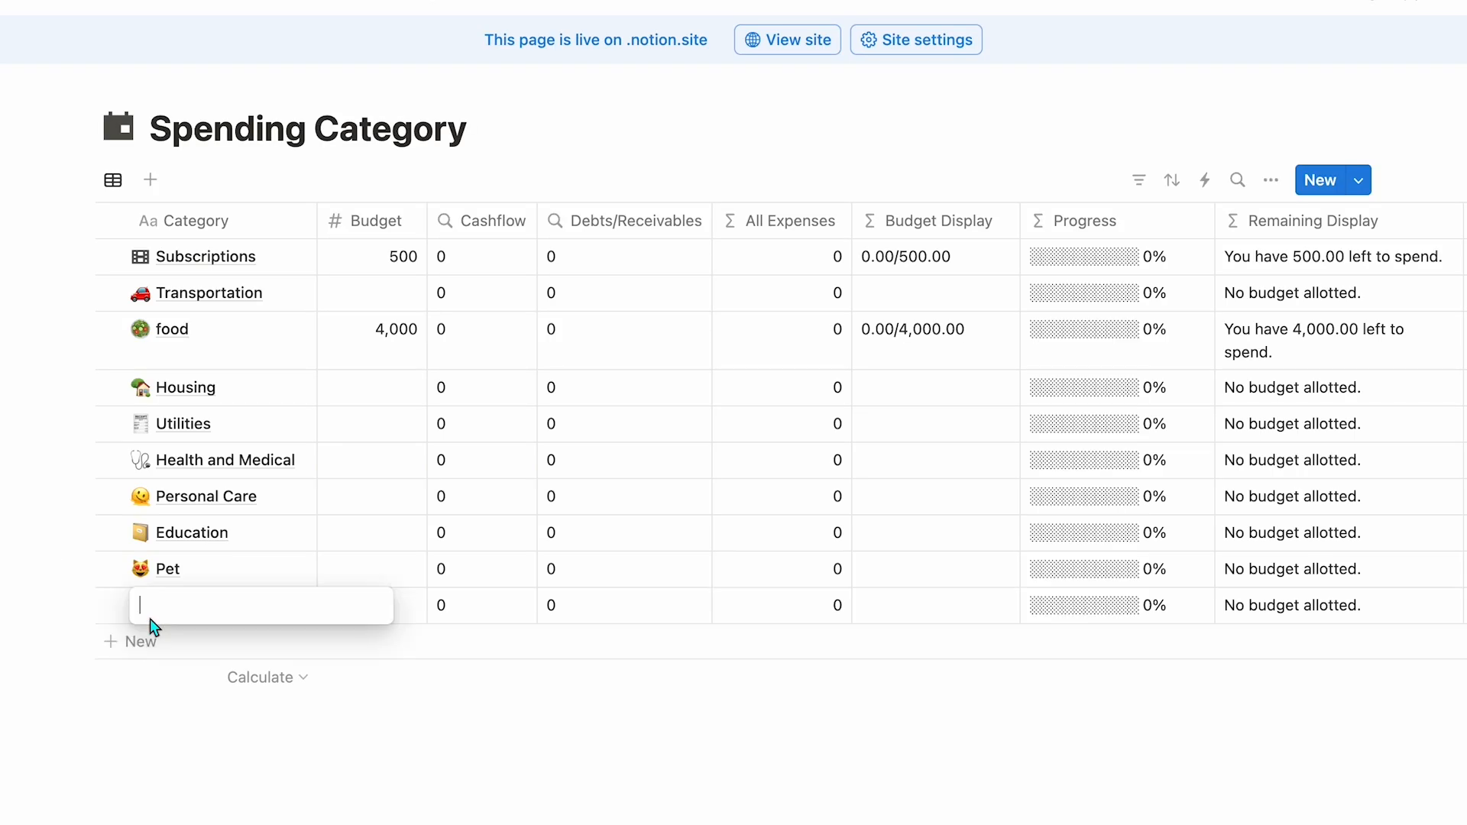
key(Return)
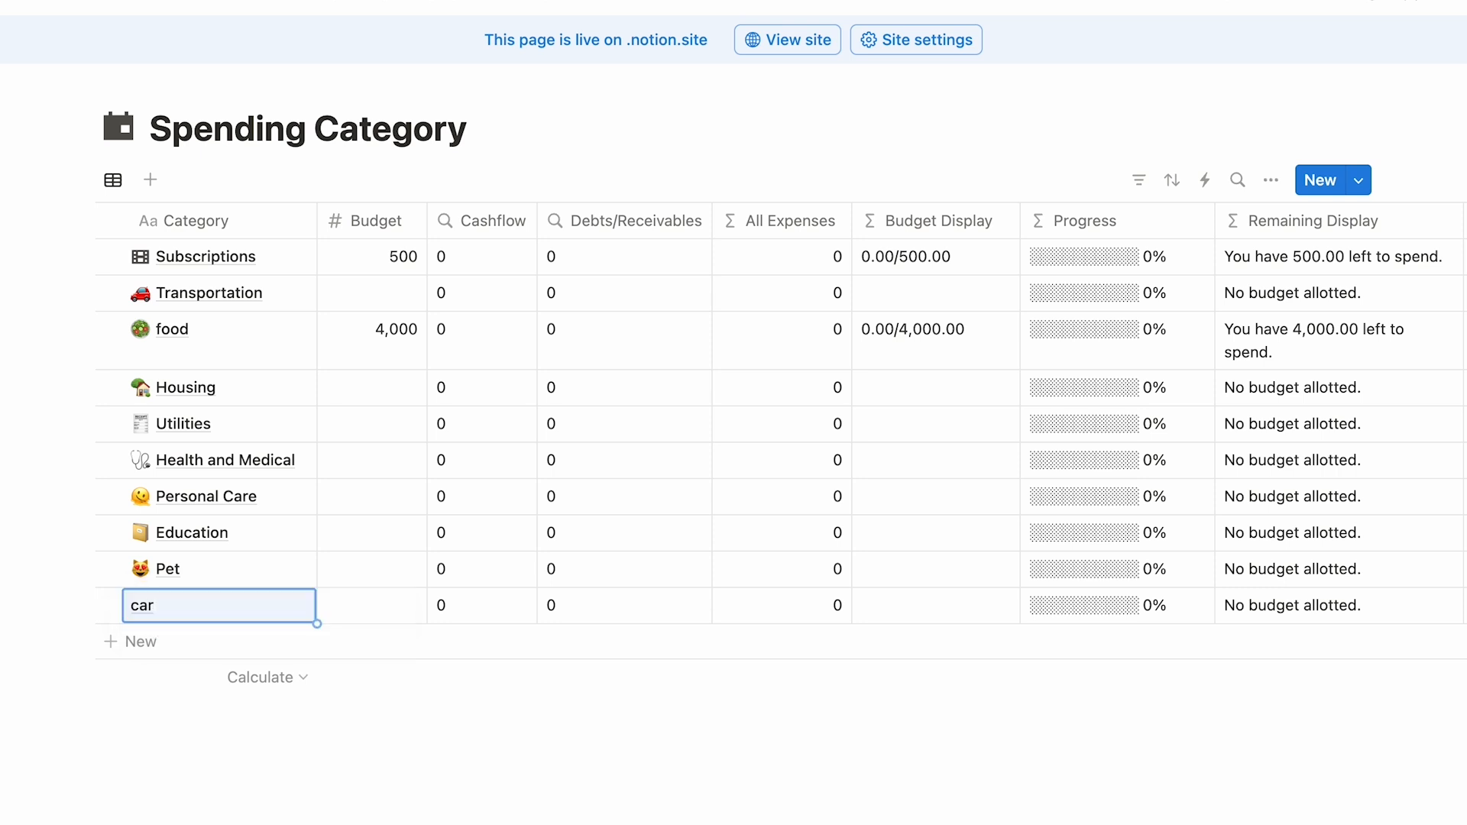
click(342, 609)
text(2,0)
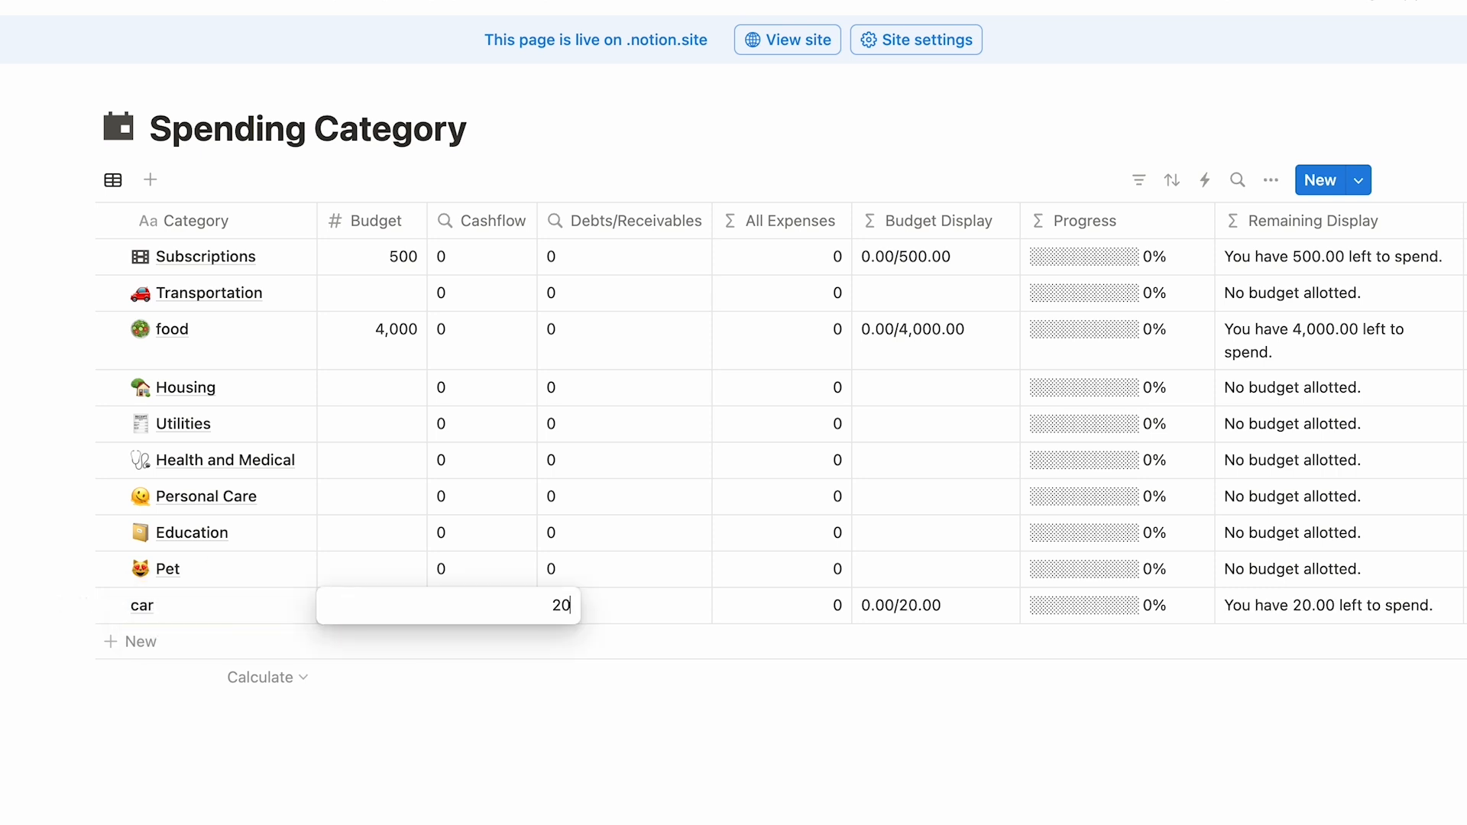
text(00)
key(Return)
- Open the car category's page and give it a red car emoji icon
click(252, 605)
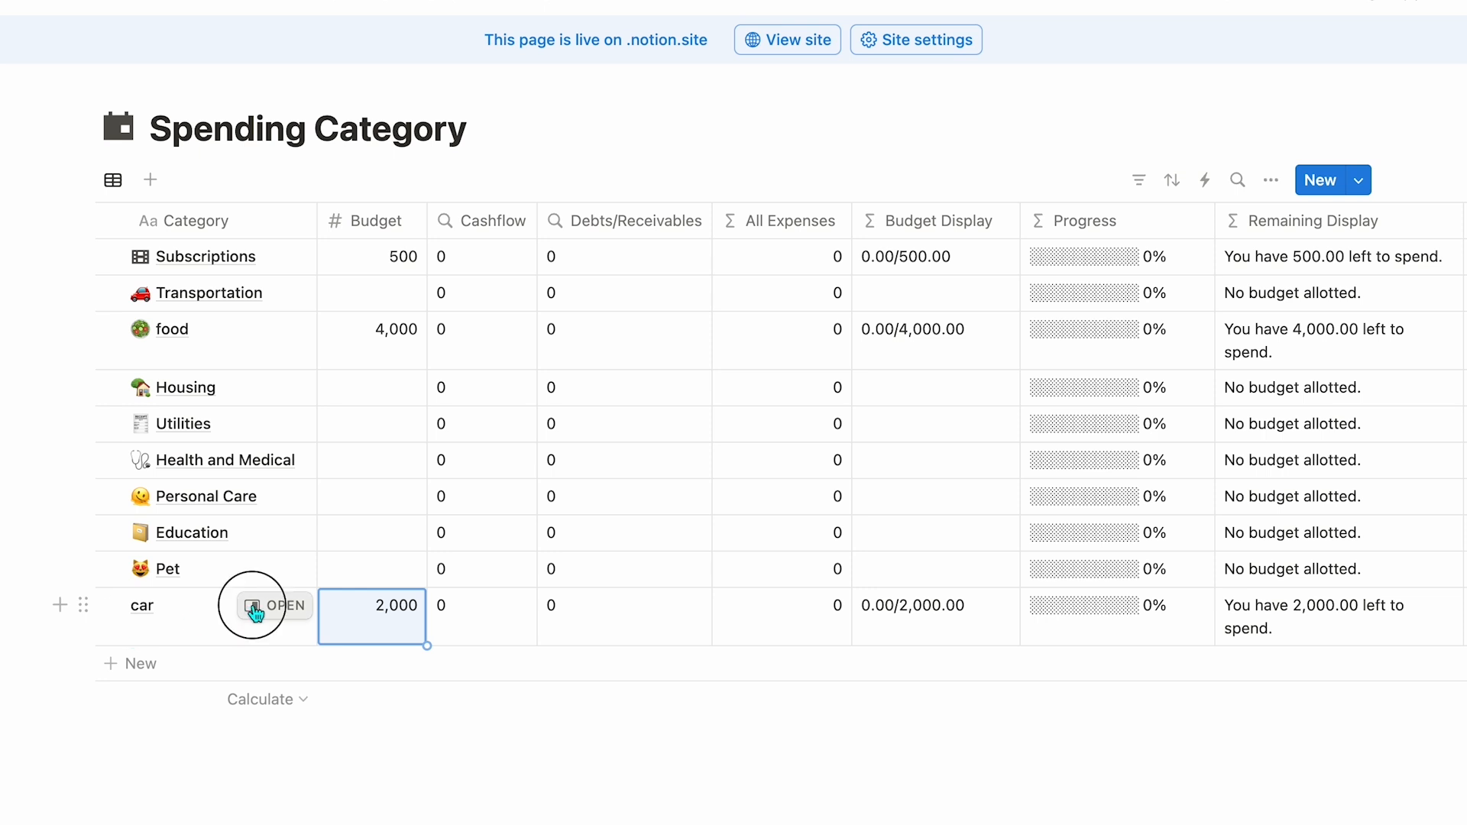
click(817, 86)
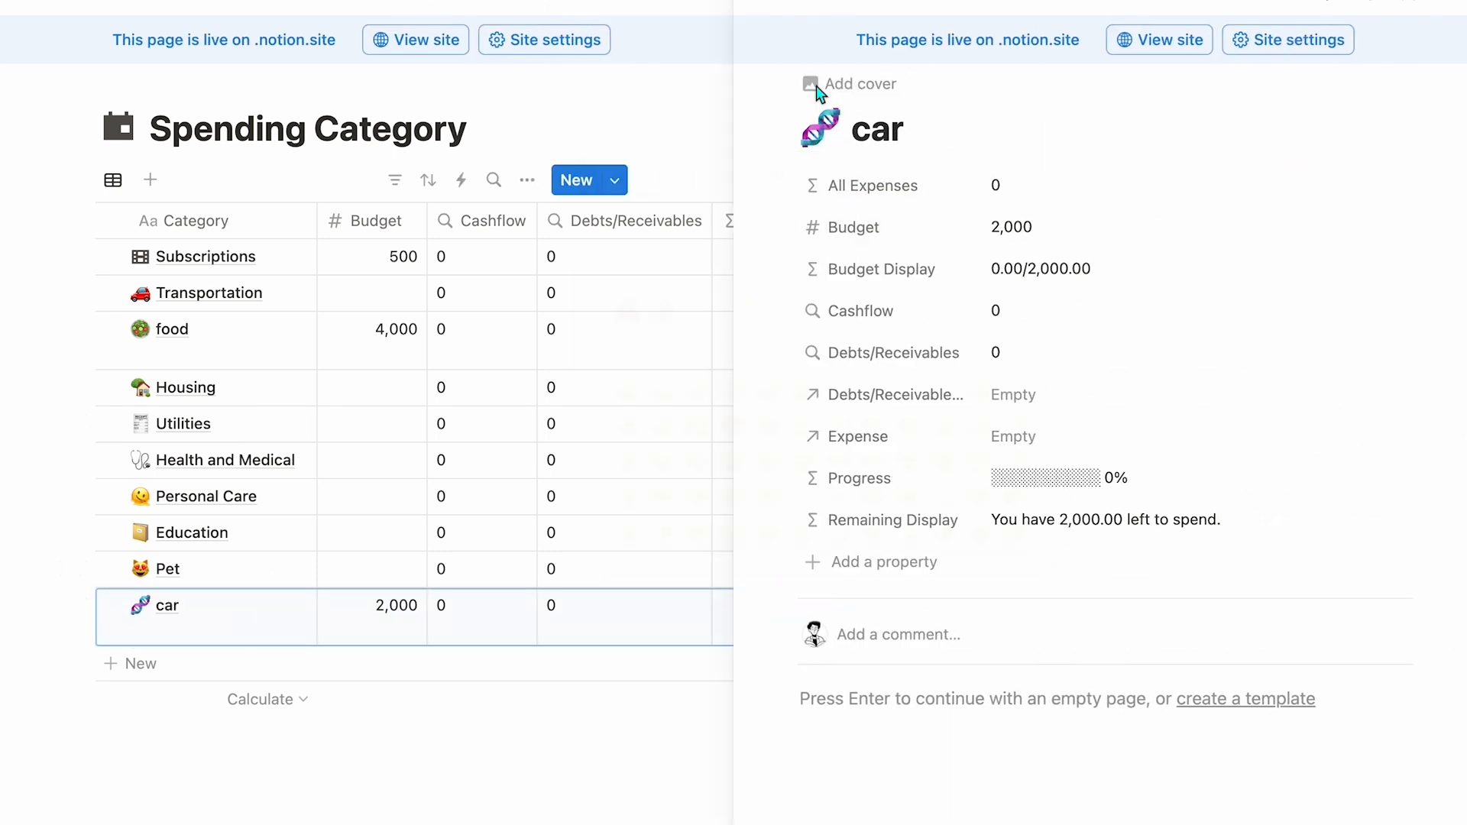
click(813, 128)
click(626, 311)
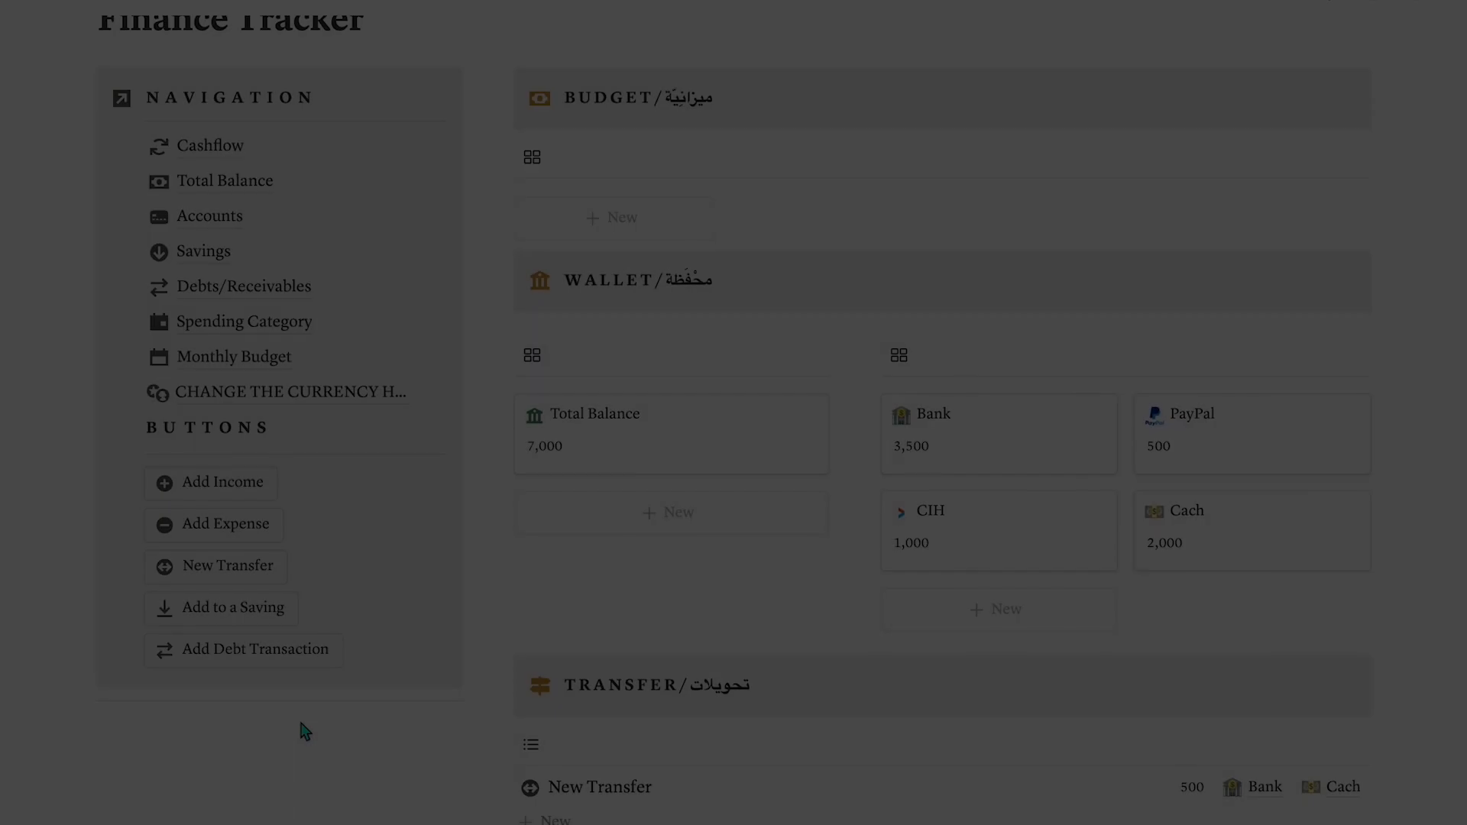
- Create a new wallet account named "bank" with the bank emoji as its icon
click(1067, 612)
text(bank)
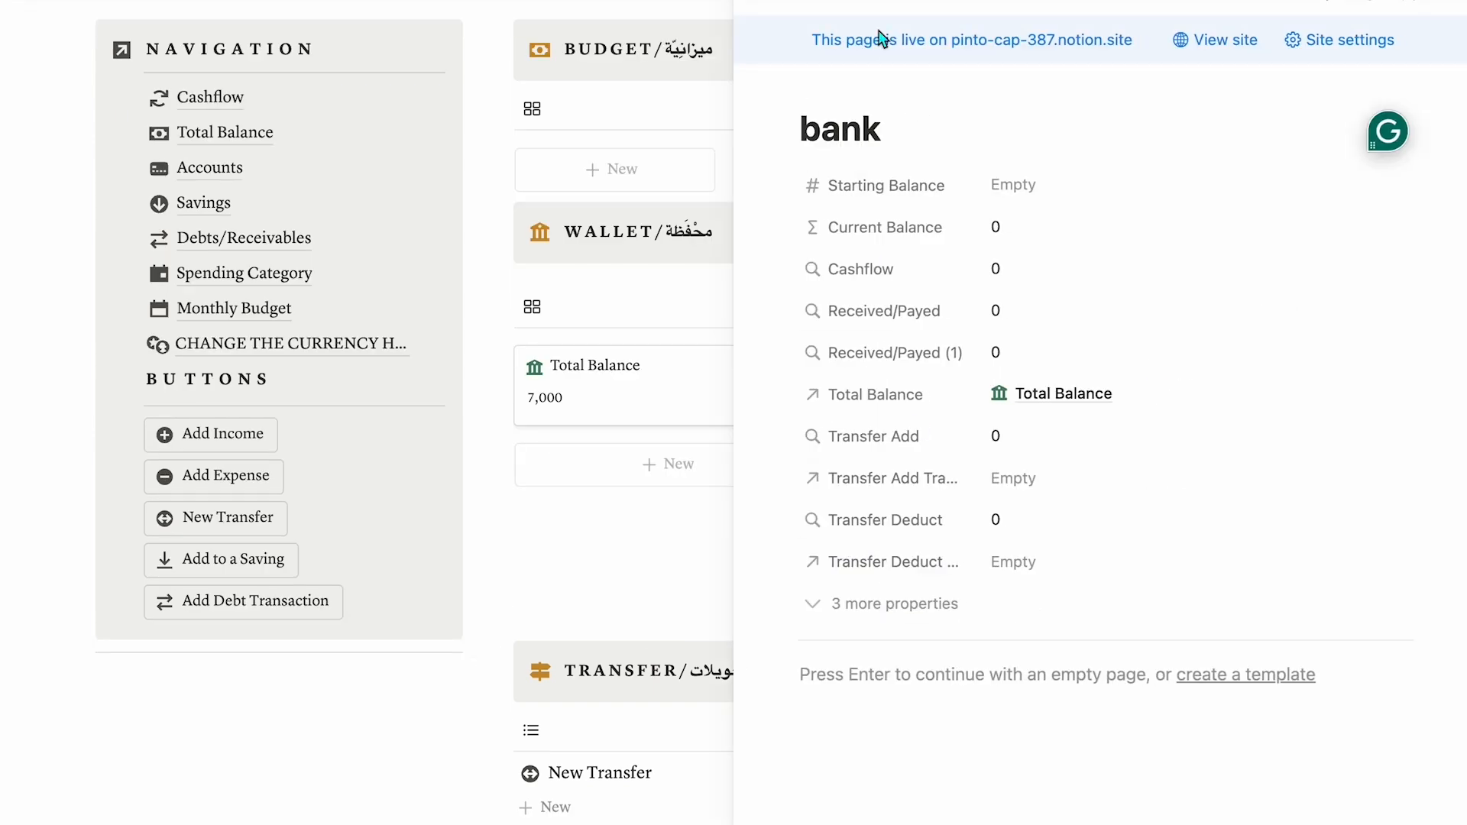
click(841, 90)
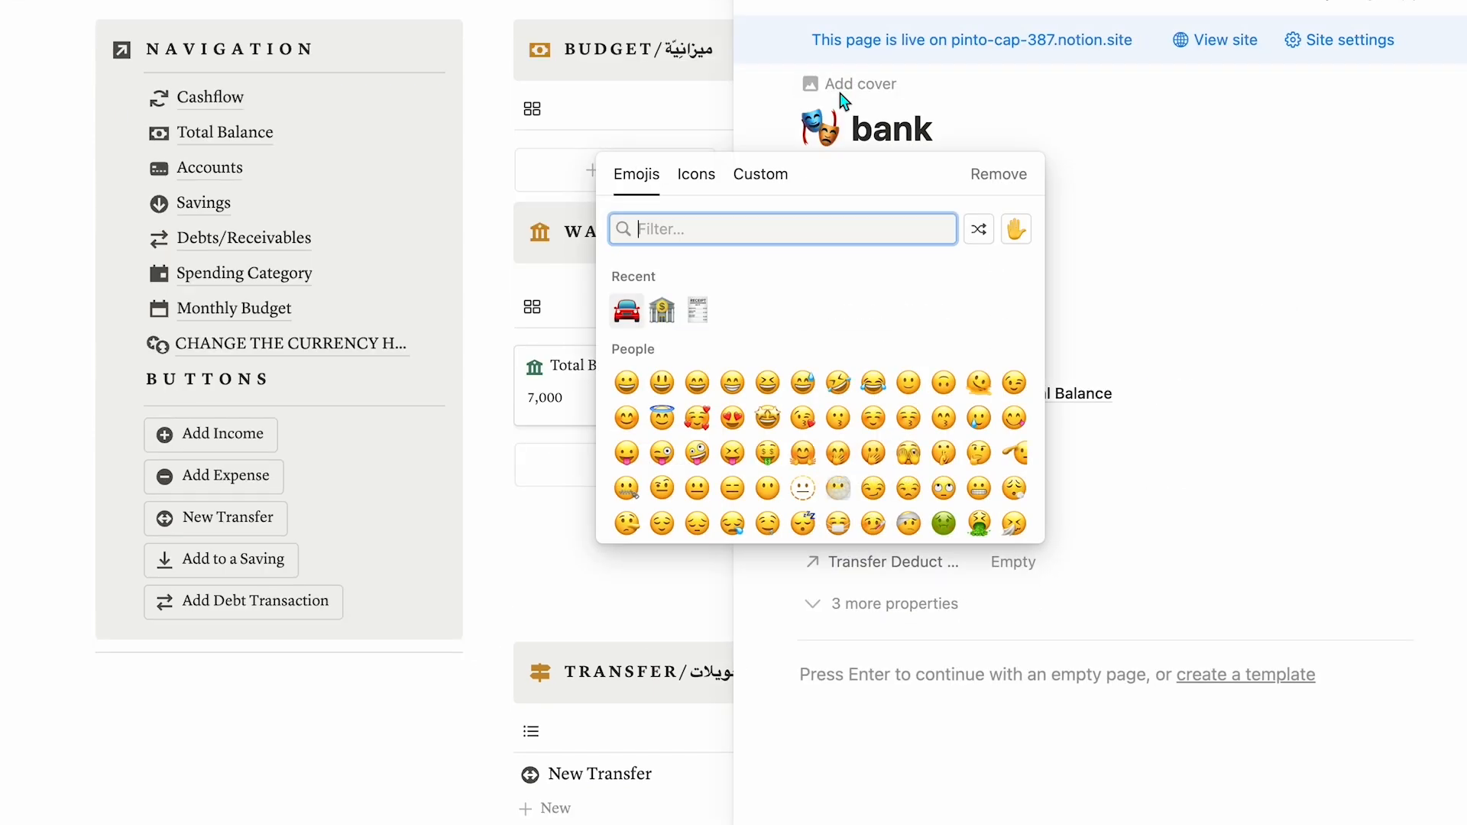
click(672, 305)
- Set the new bank account's Starting Balance to 10,000 and close its page
click(1036, 191)
text(10,000)
key(Return)
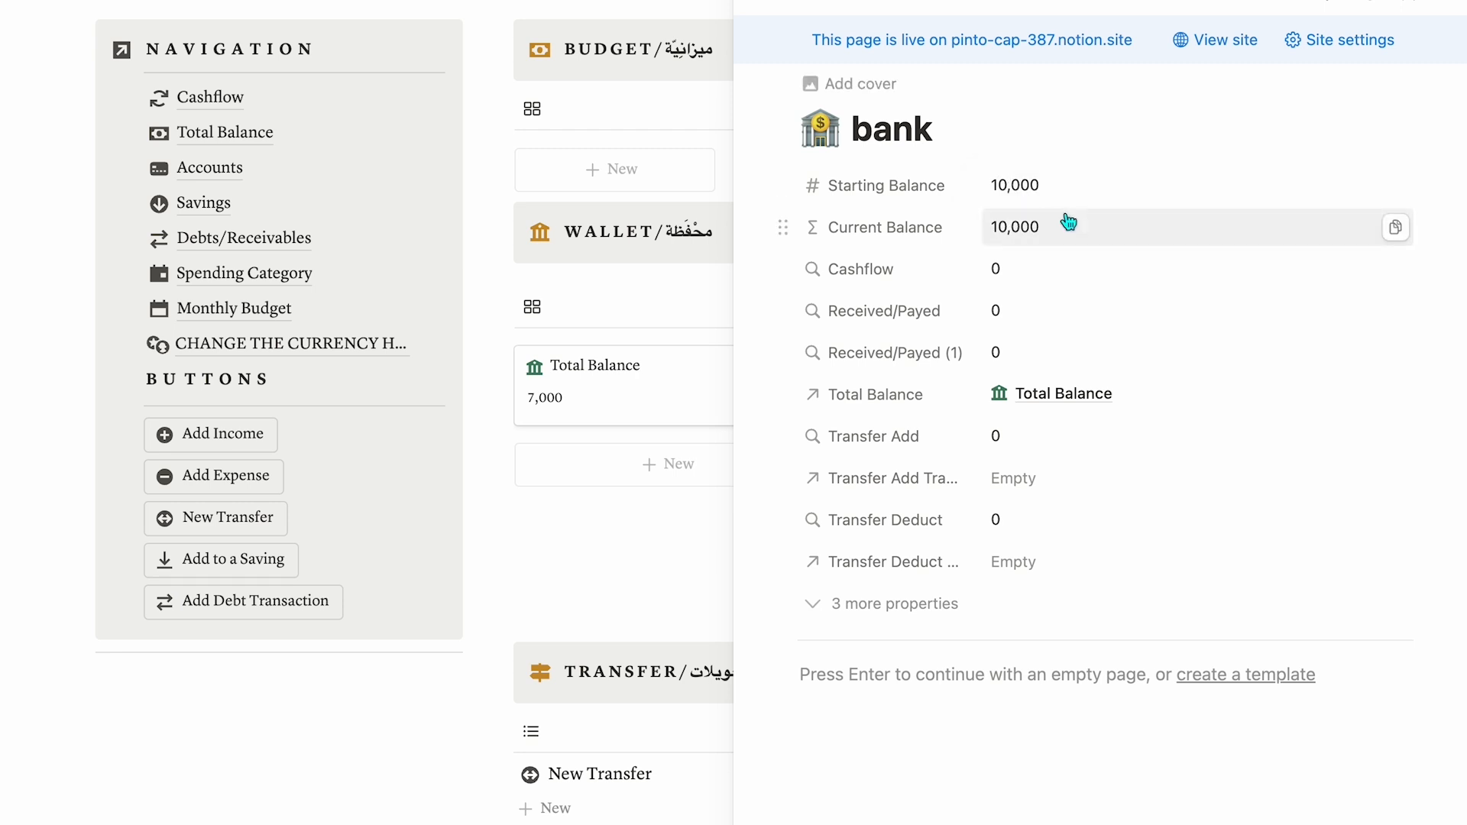
click(768, 61)
scroll(964, 580, down, 1)
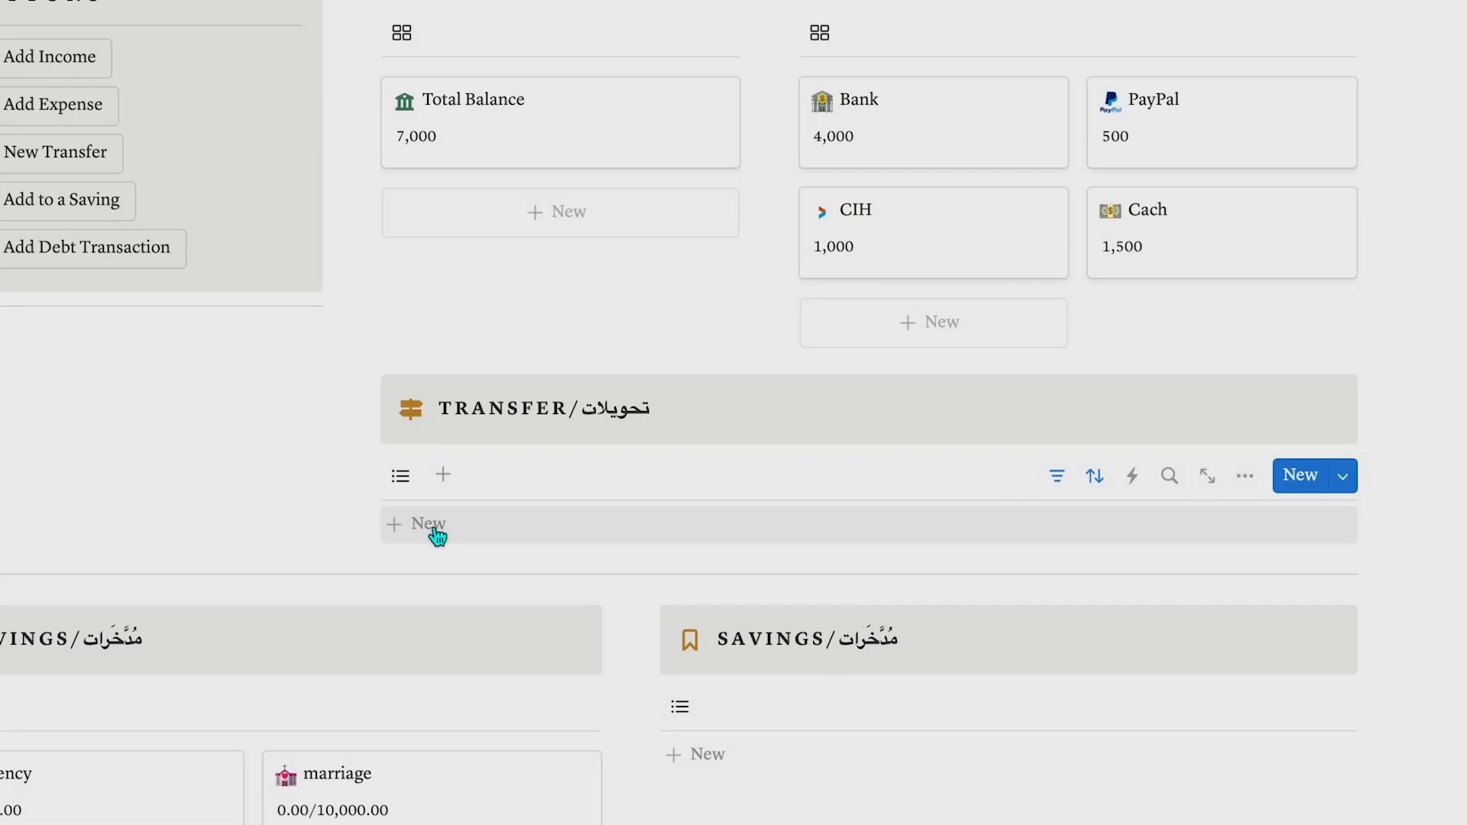
- Record a new transfer of 500 in the Transfer list, from Bank to Cach
click(435, 532)
click(1147, 525)
text(500)
key(Return)
click(1195, 524)
click(1028, 611)
click(1308, 530)
click(1045, 653)
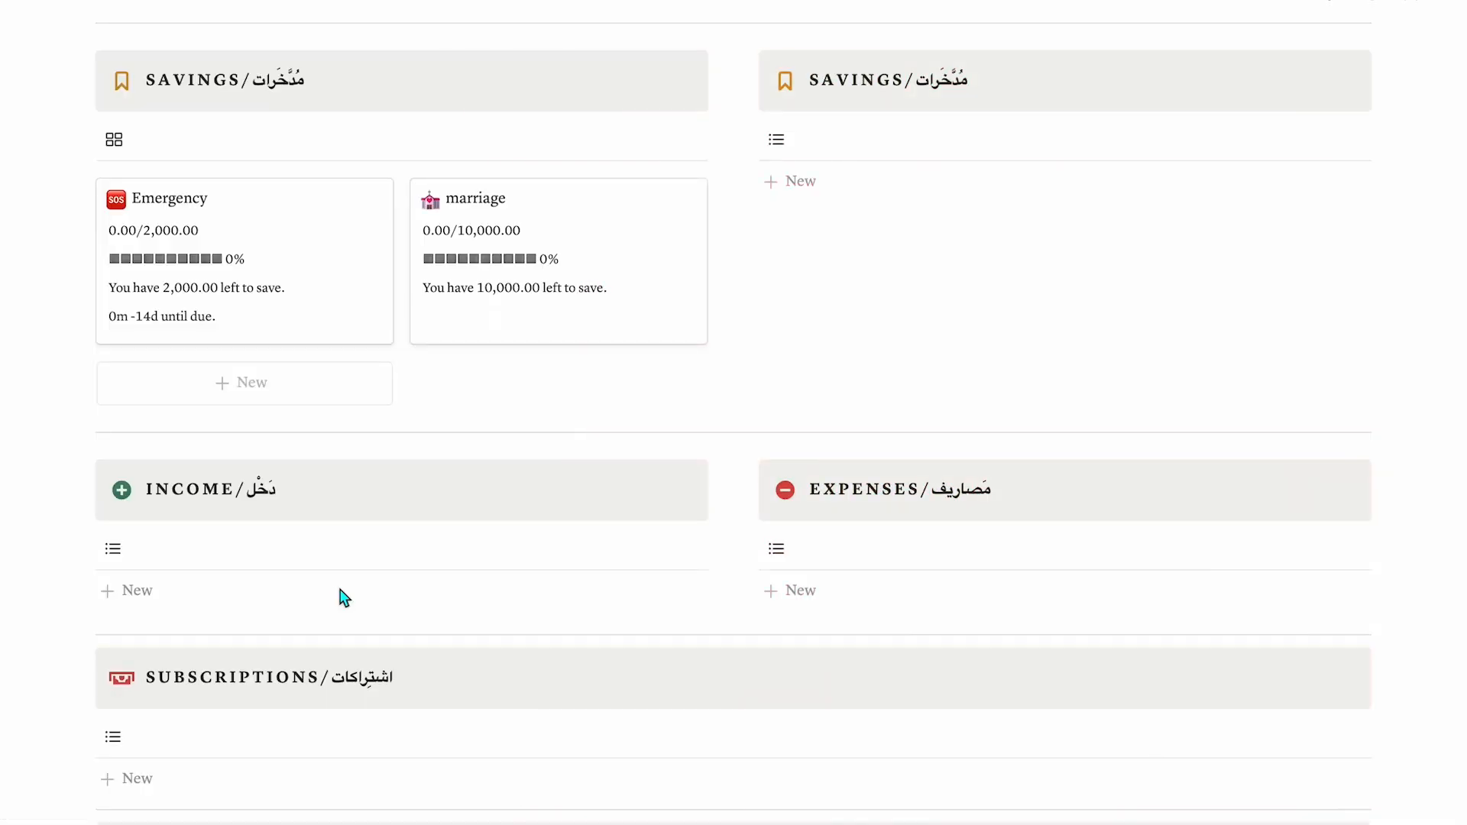
- Add an income entry of 5,000 linked to the PayPal account and the month Jul
click(123, 592)
click(415, 595)
text(5,000)
key(Return)
click(573, 593)
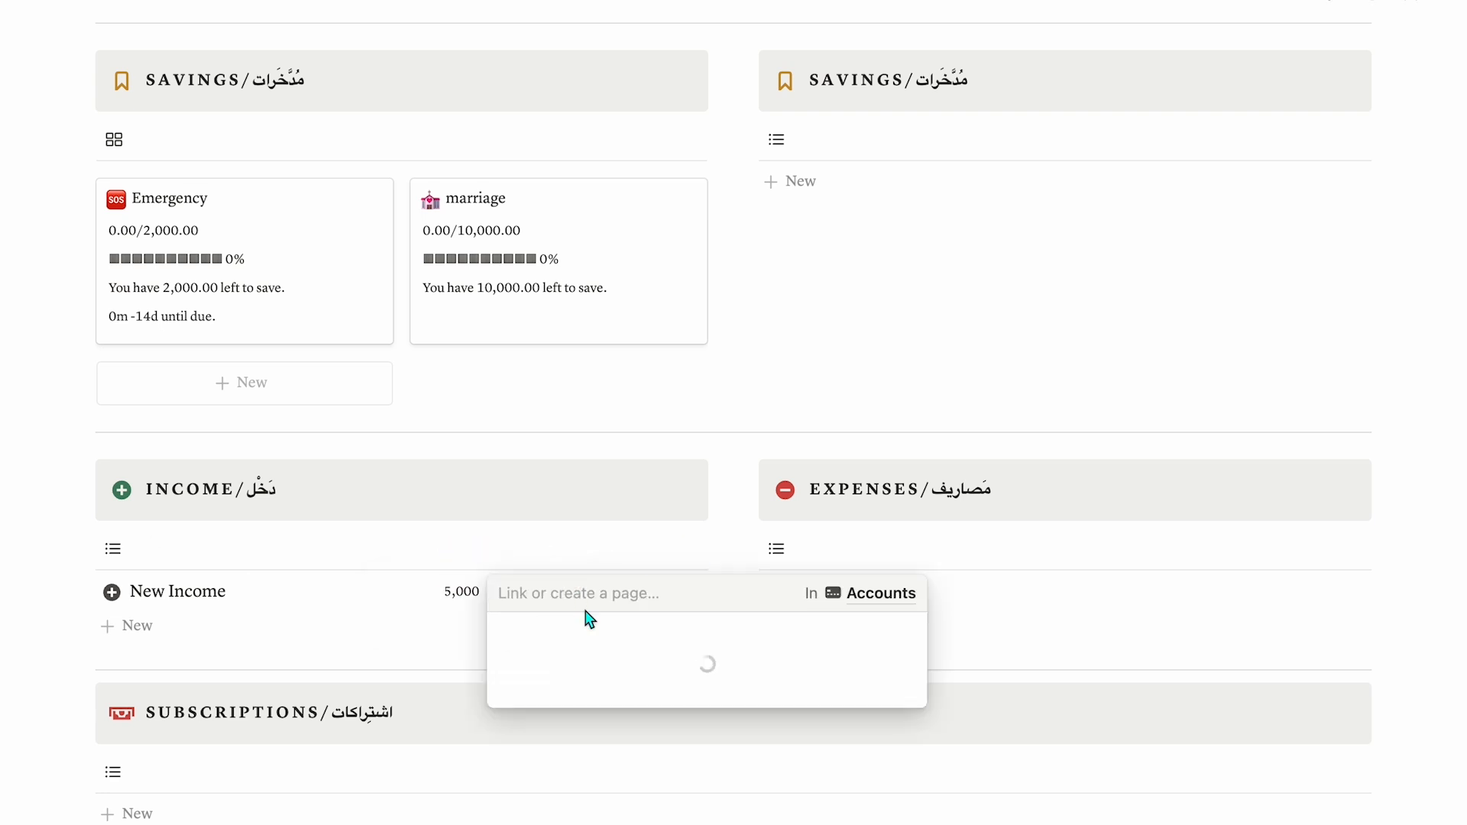
click(550, 667)
click(641, 600)
click(648, 667)
- Add an expense entry of 600 in the food spending category
click(790, 591)
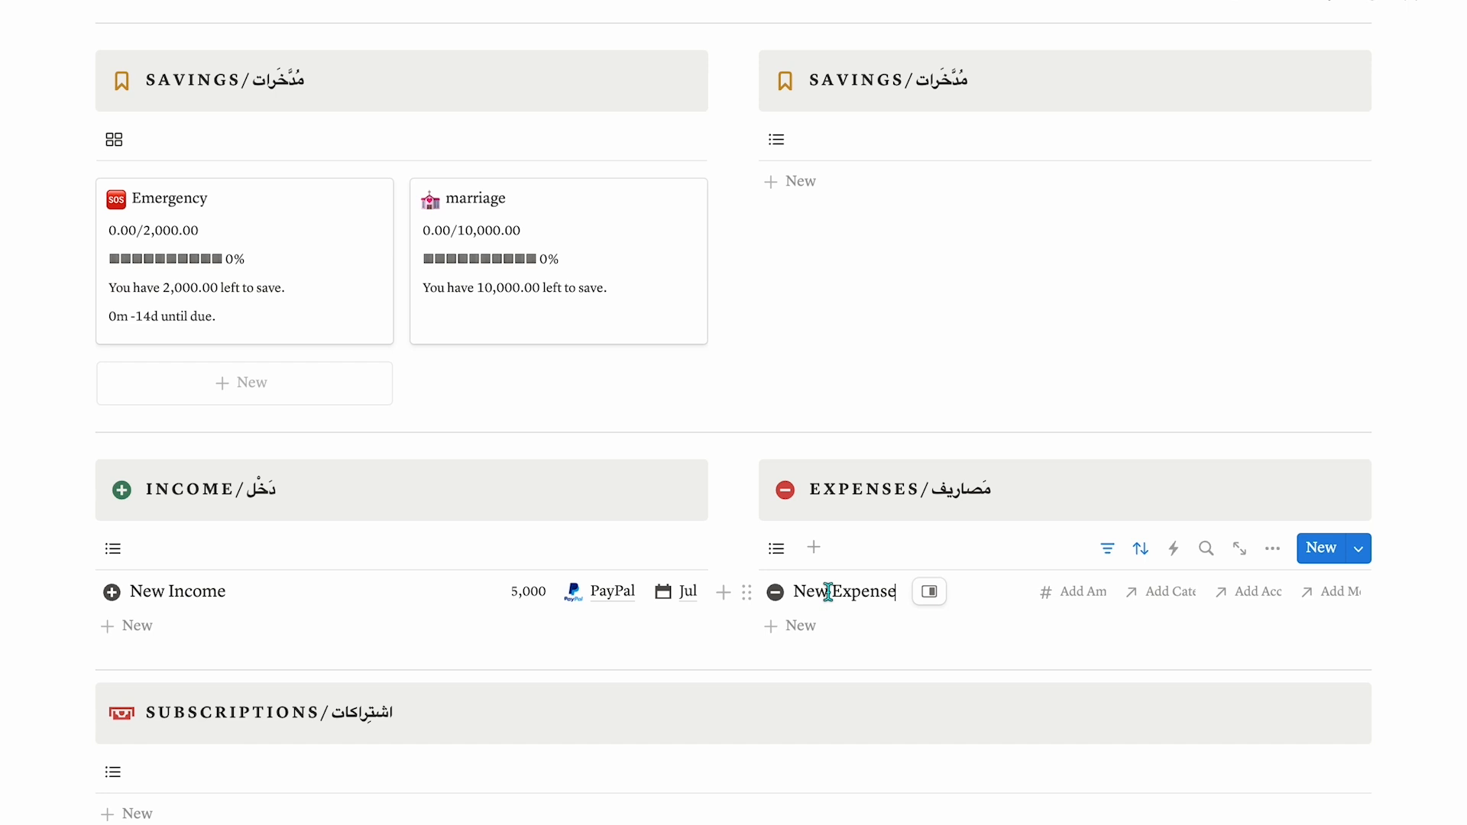
click(1071, 600)
text(600)
key(Return)
click(1129, 593)
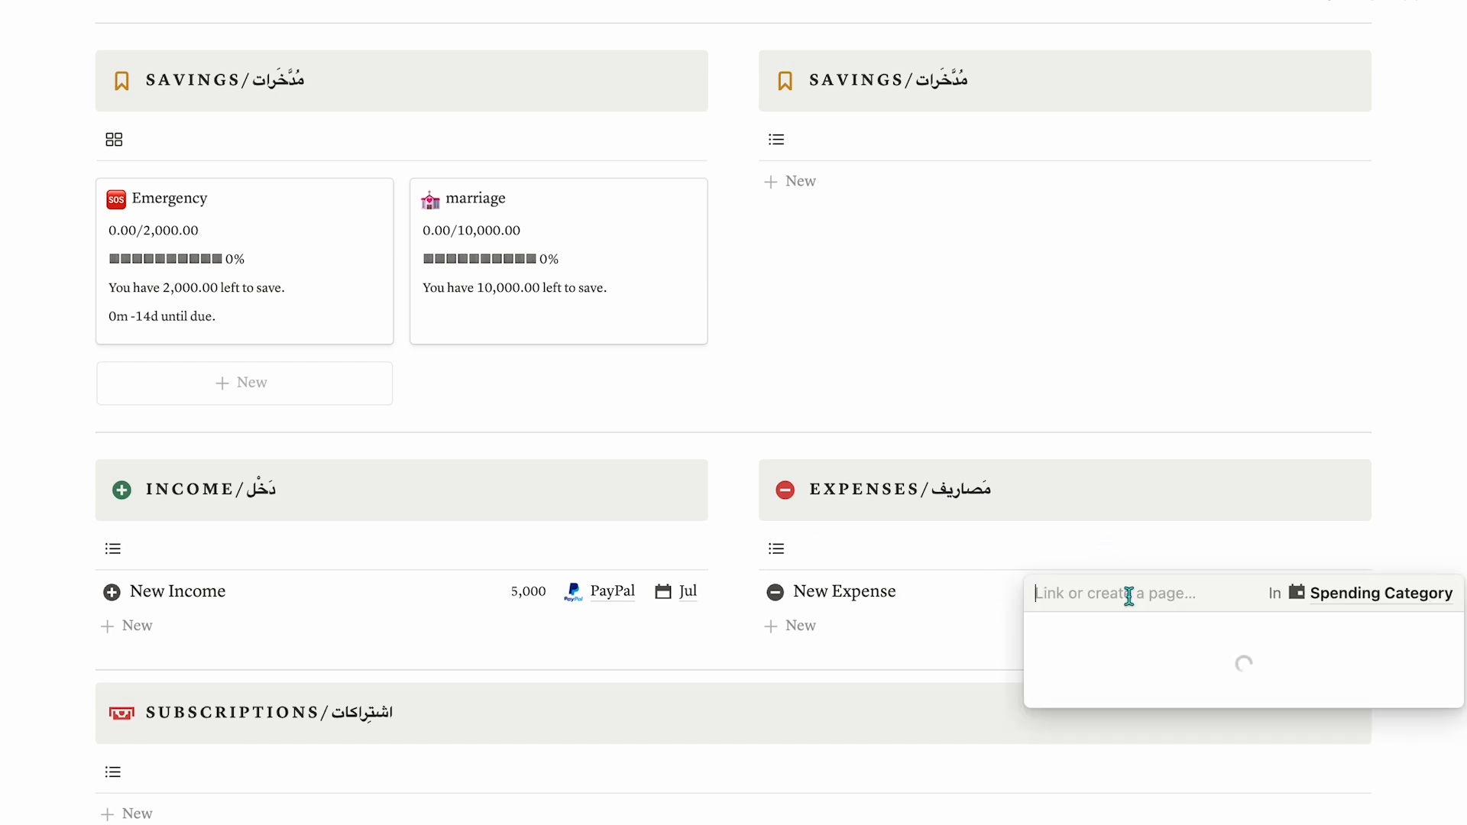
scroll(1101, 460, down, 1)
click(1083, 547)
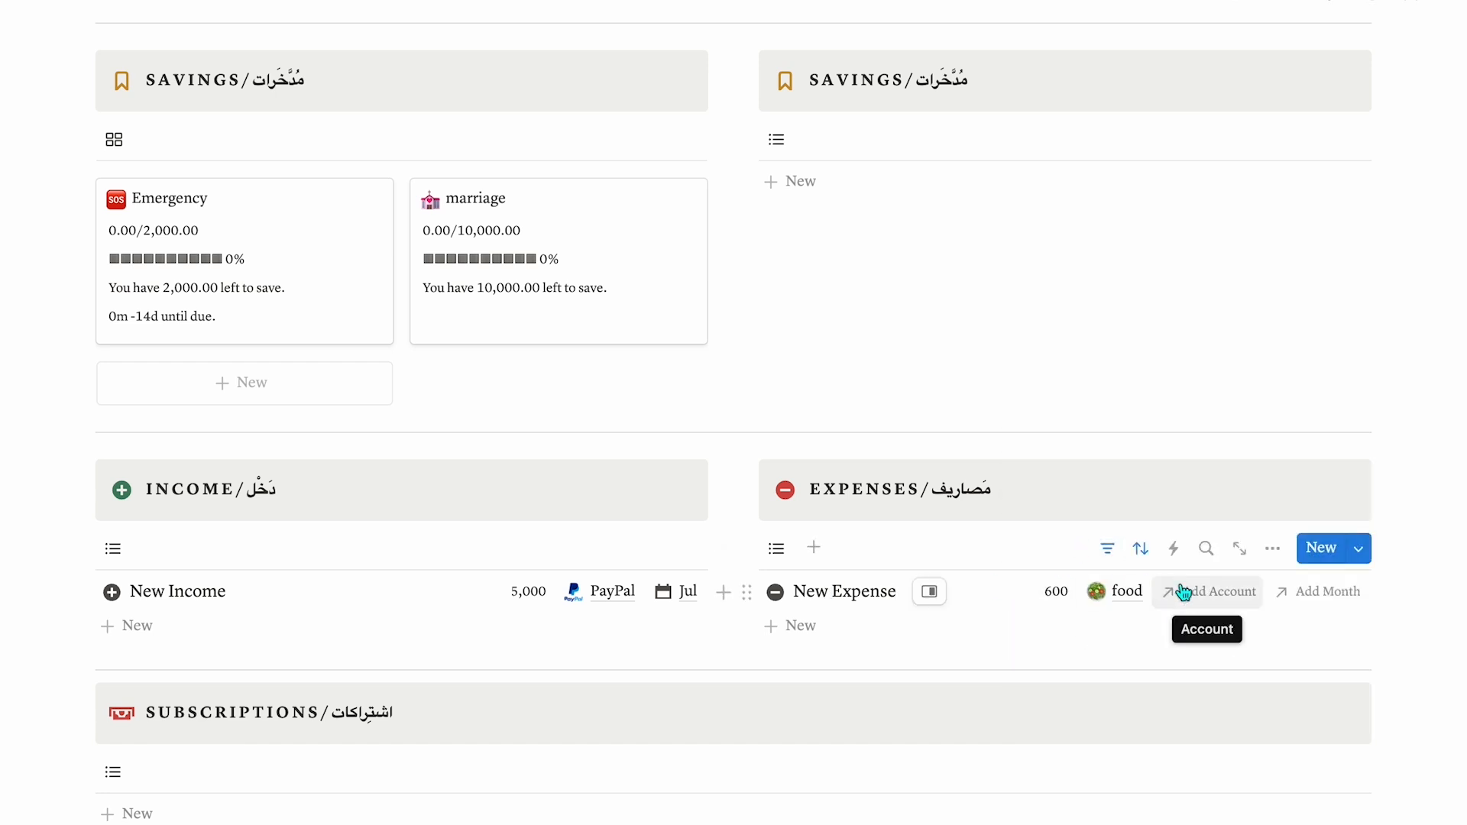
- Link the new expense to the PayPal account and the month Jul
click(1191, 593)
click(1077, 667)
click(1329, 600)
click(1189, 664)
- Create a savings goal named "travel" with an amount of 20,000
click(275, 385)
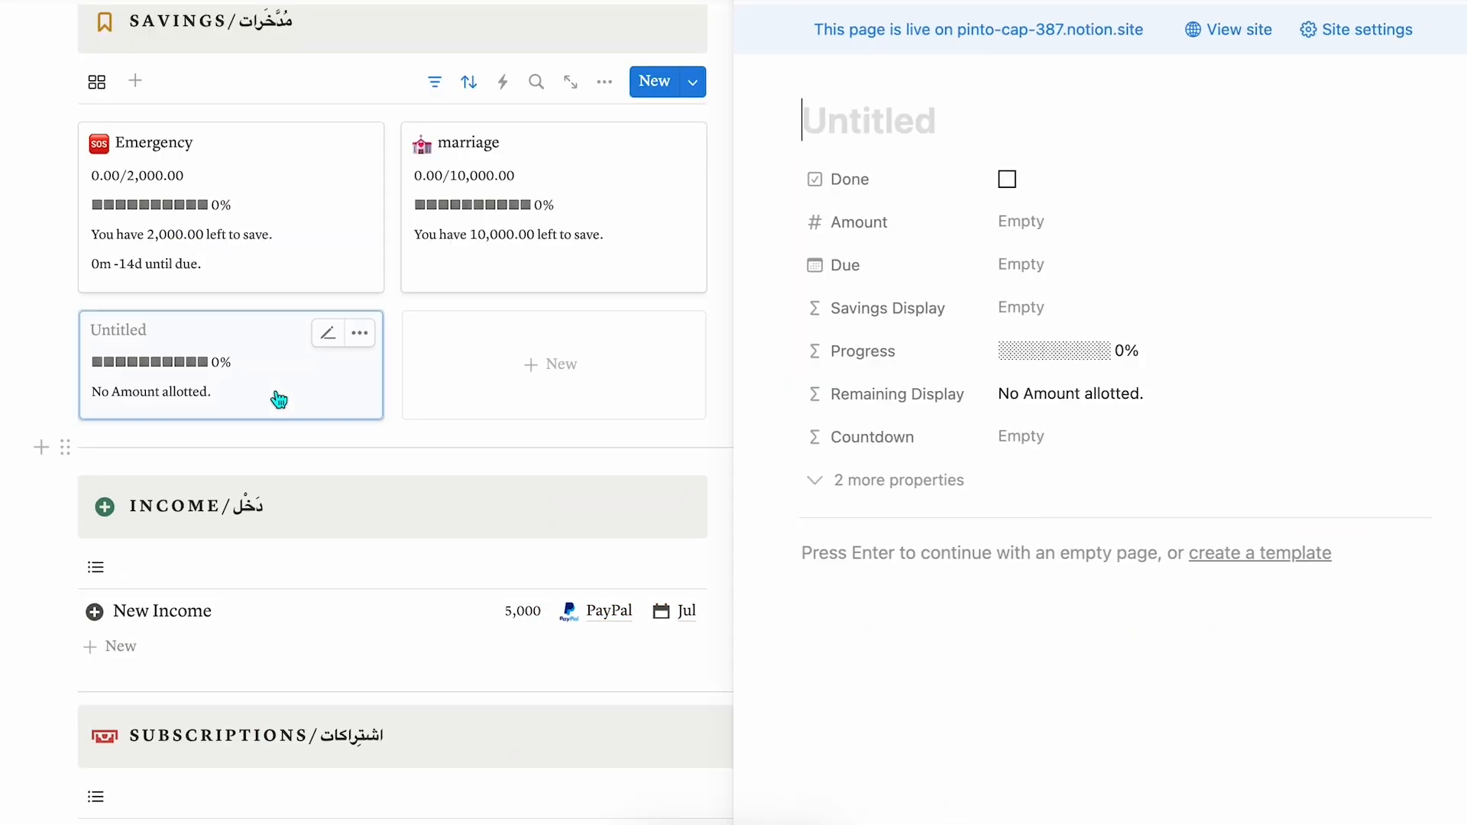
text(travel)
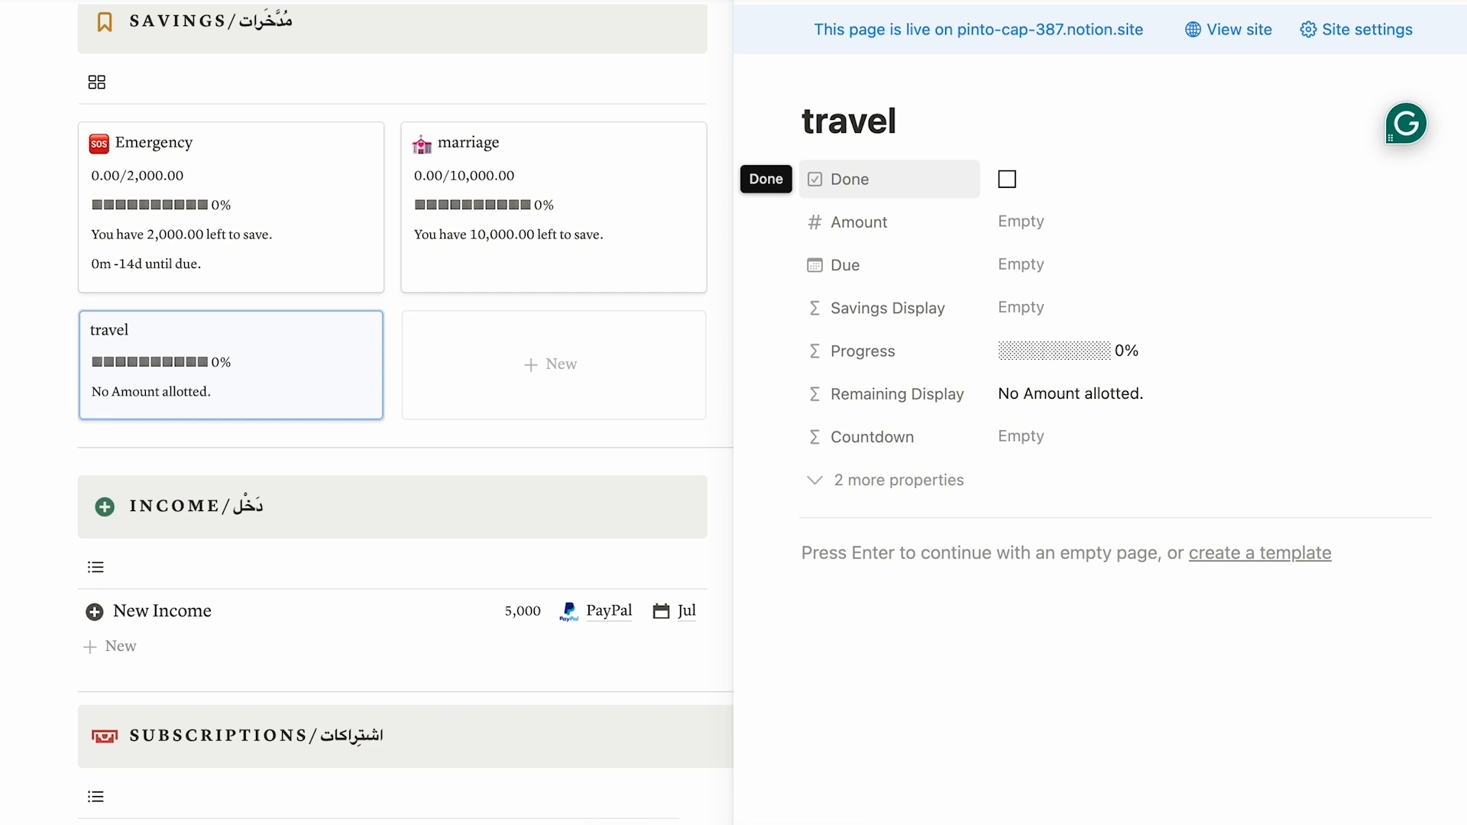
click(1113, 219)
text(20,000)
key(Return)
- Give the travel savings goal a red car emoji icon, and tick and untick its Done checkbox
click(845, 75)
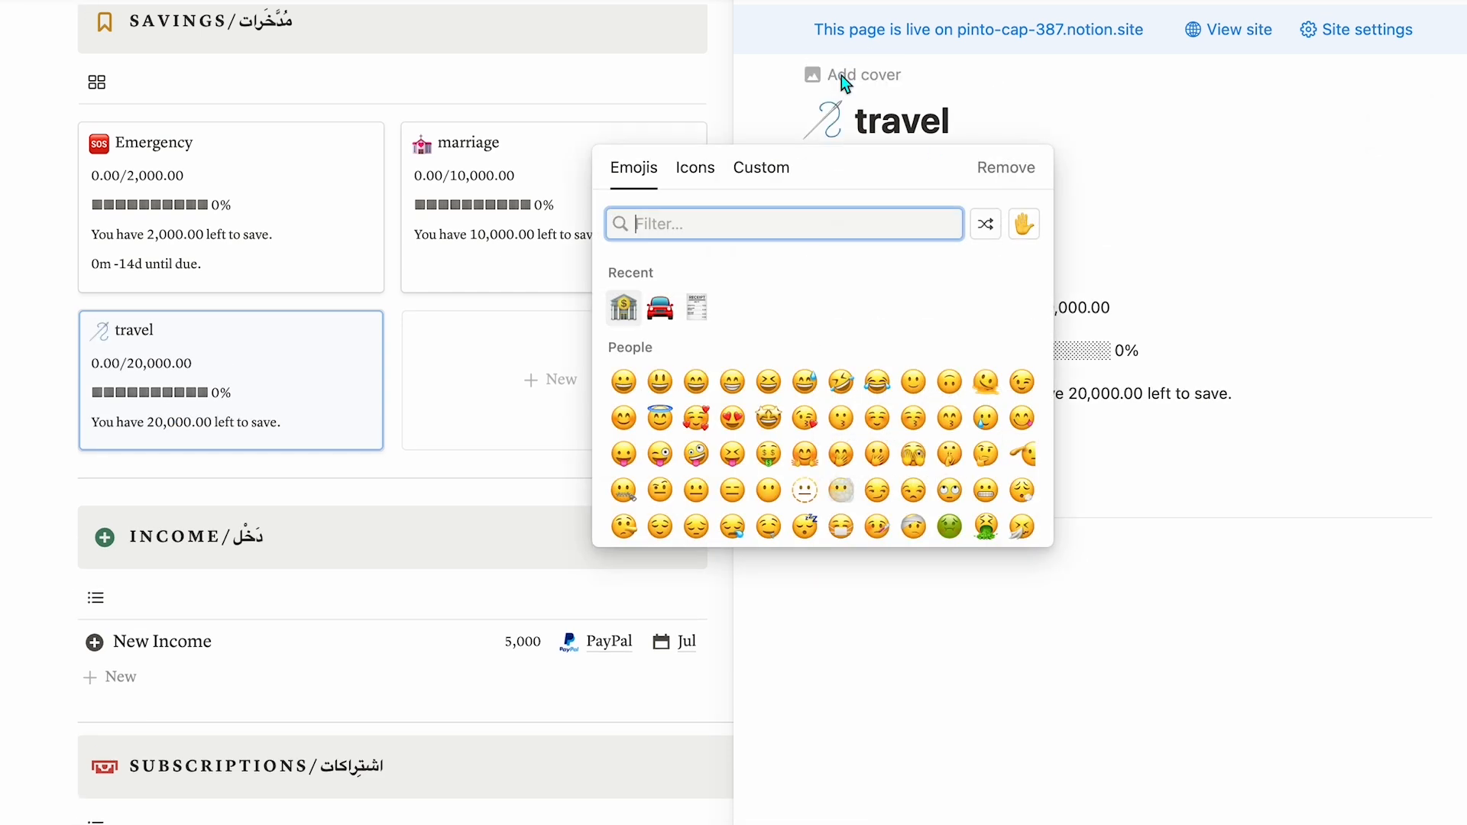
click(660, 307)
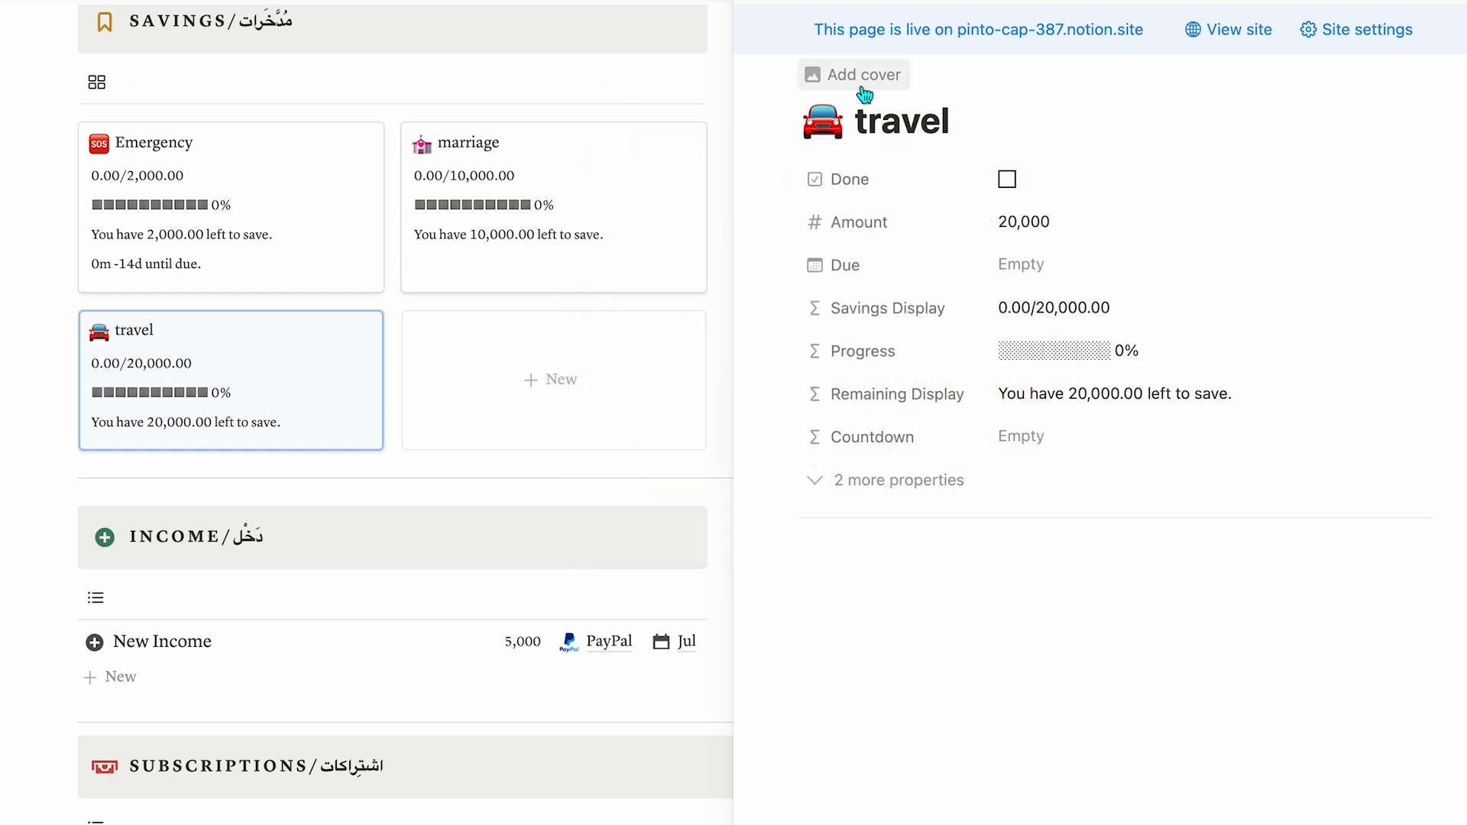
click(1007, 180)
click(1008, 181)
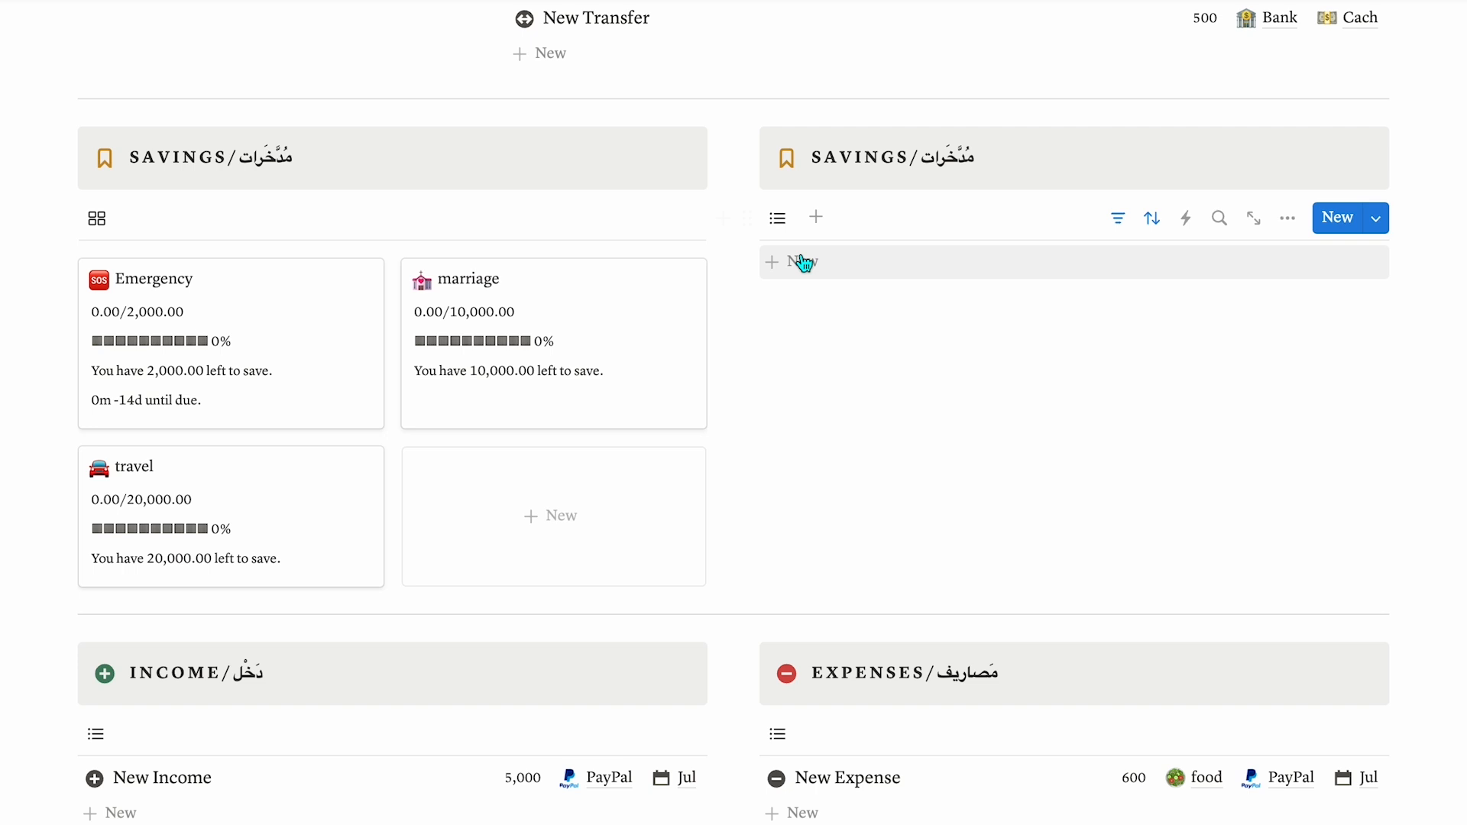
- Add a savings transaction of 10,000 linked to the travel savings goal
click(795, 259)
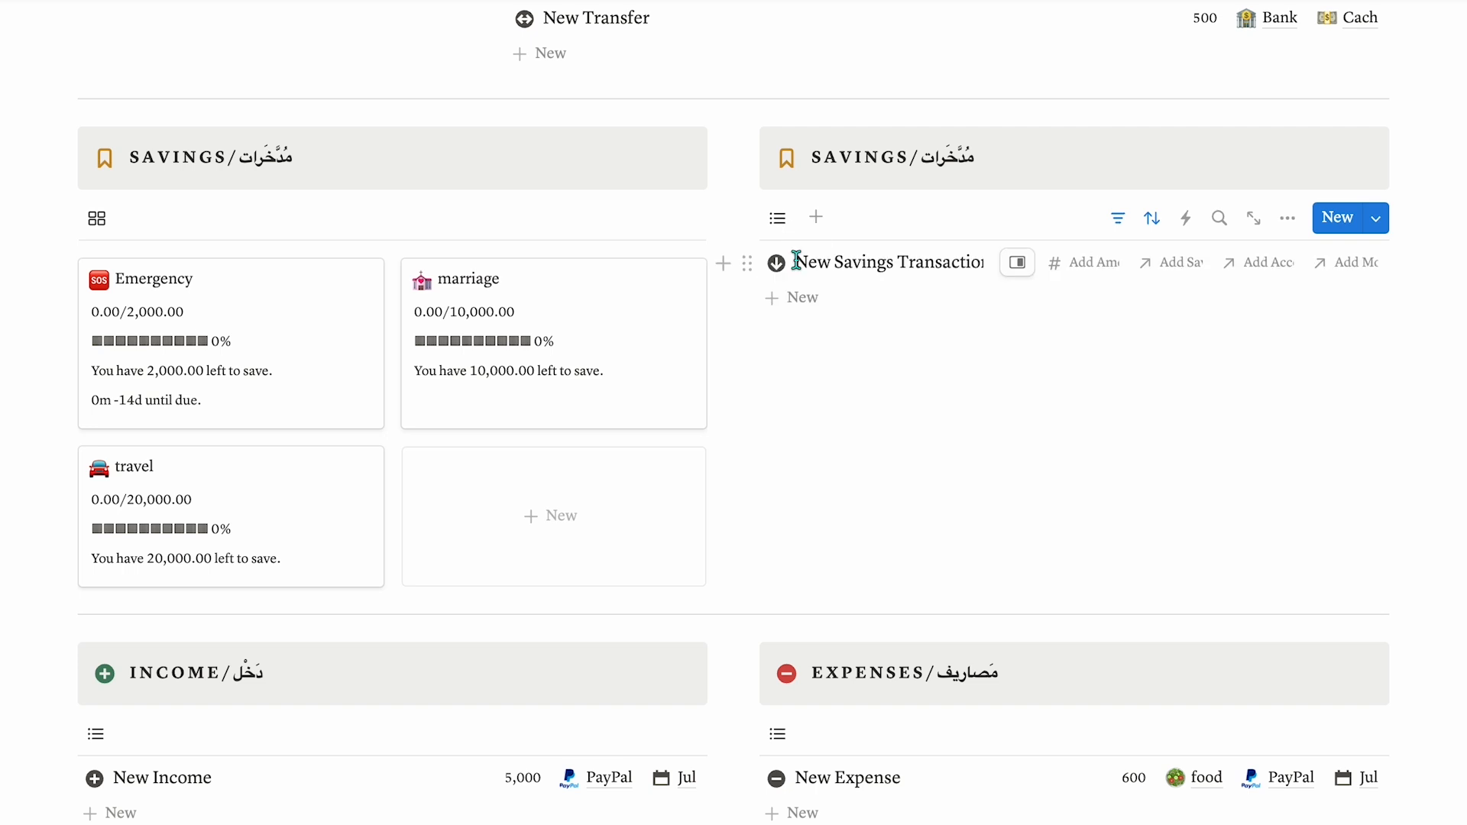
click(1073, 266)
text(10000)
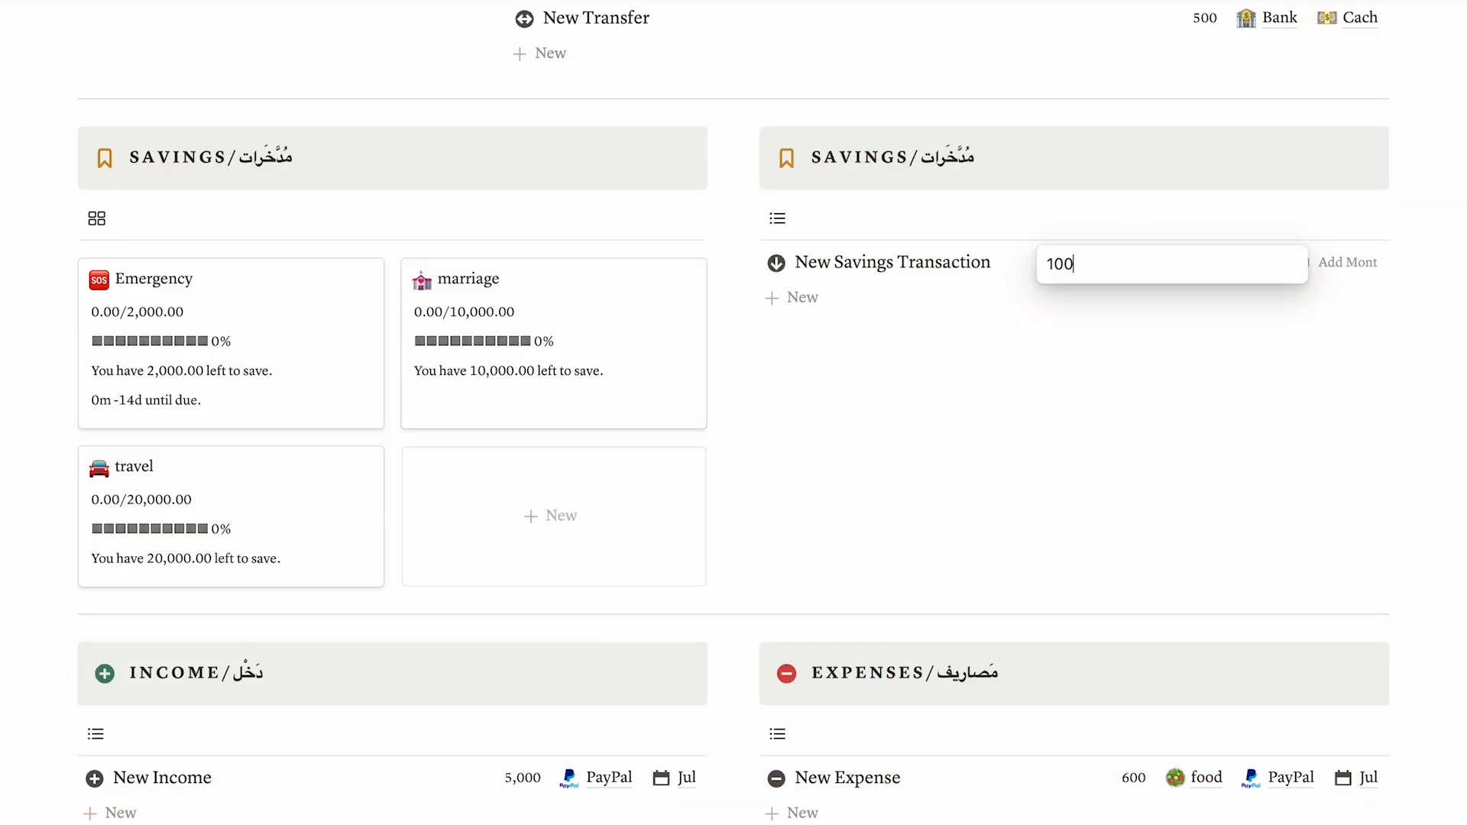
key(Return)
click(1179, 278)
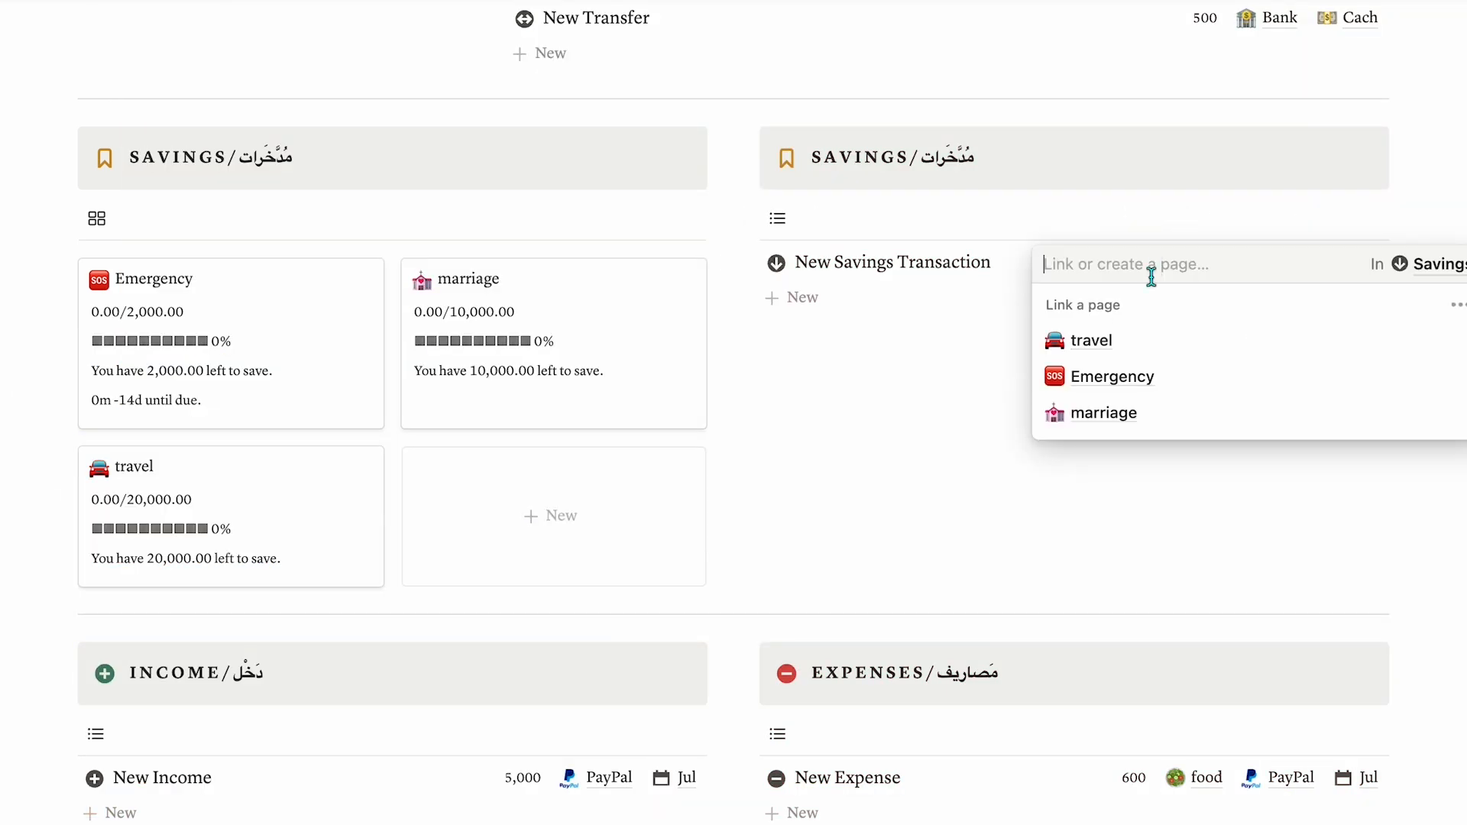
click(1100, 340)
- Link the new savings transaction to the PayPal account and the month Jul
click(1242, 266)
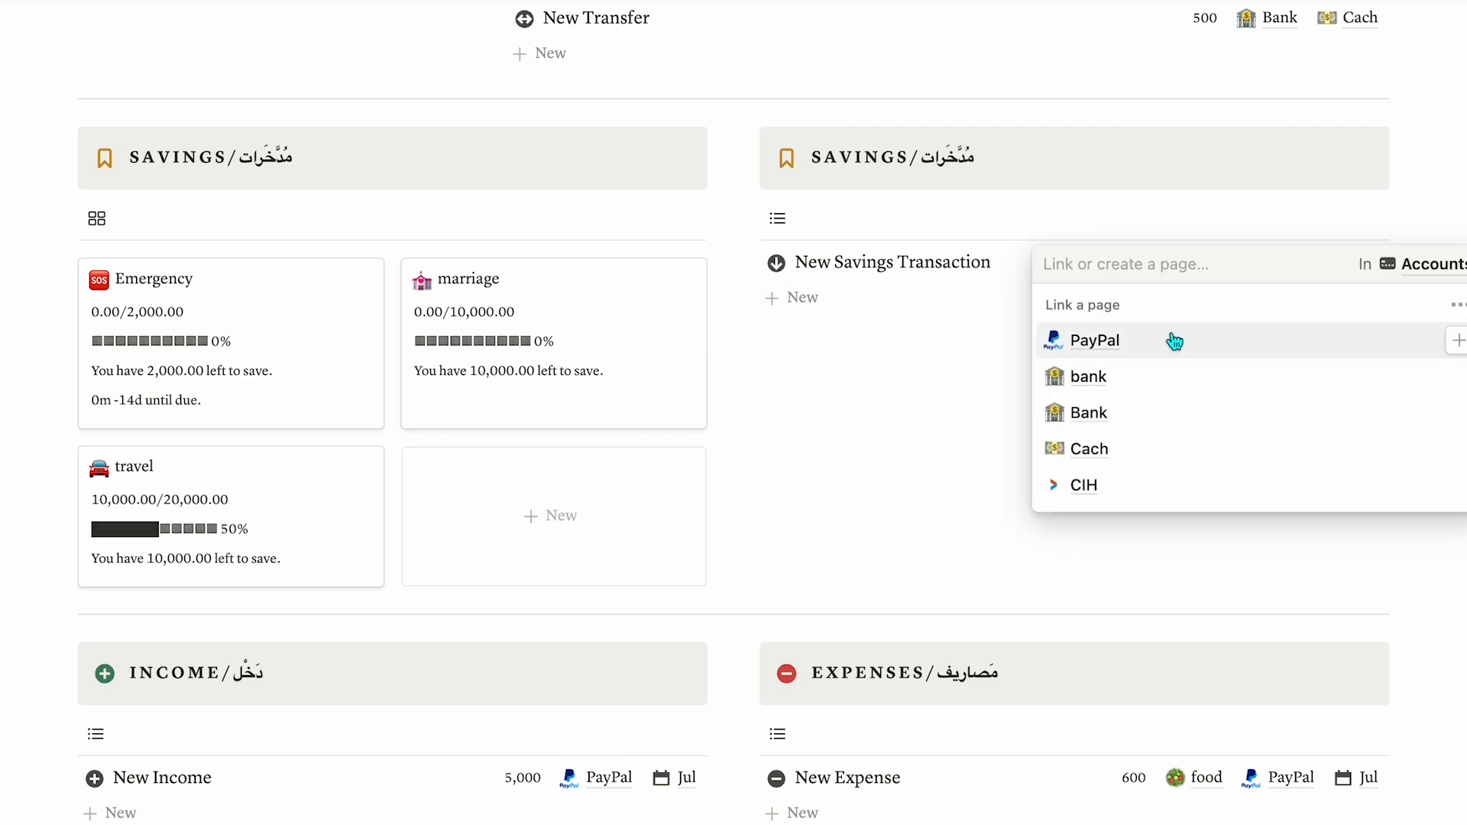
click(1143, 345)
click(1323, 268)
click(1226, 336)
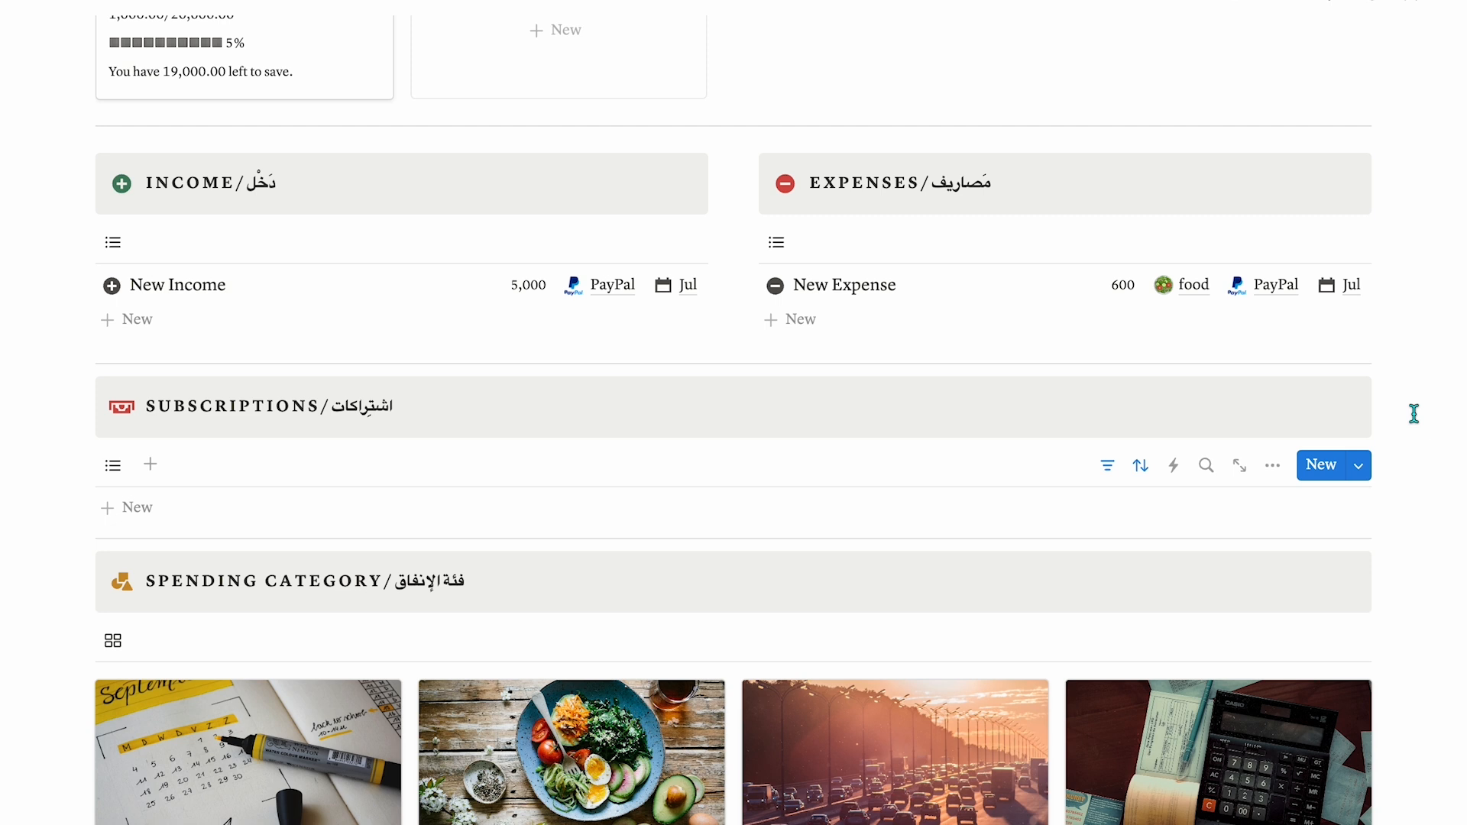
- Create a new Cashflow template from the Subscriptions section, named "Adobe", with an amount of 1,000
click(1367, 479)
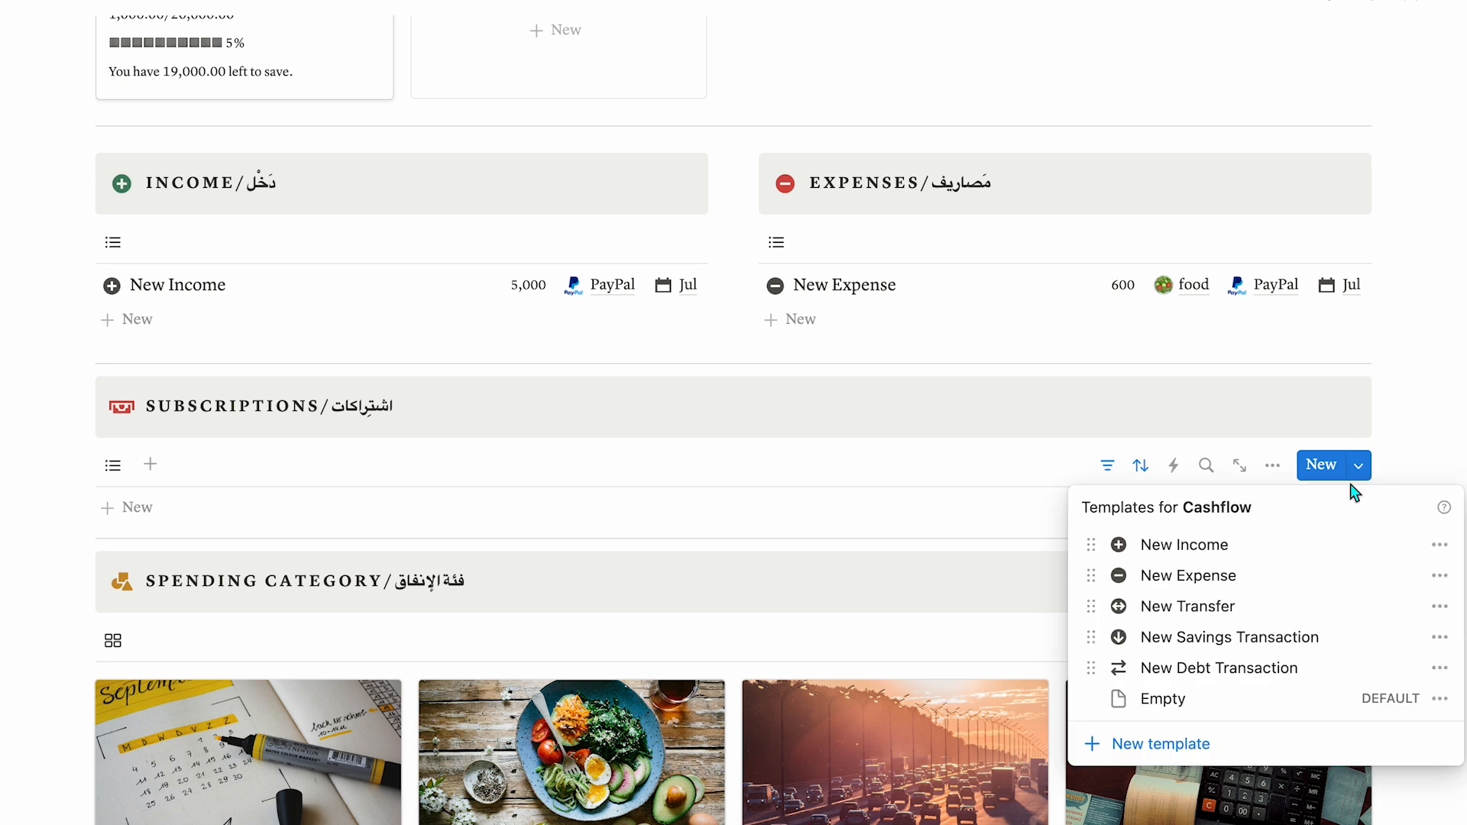
click(1165, 740)
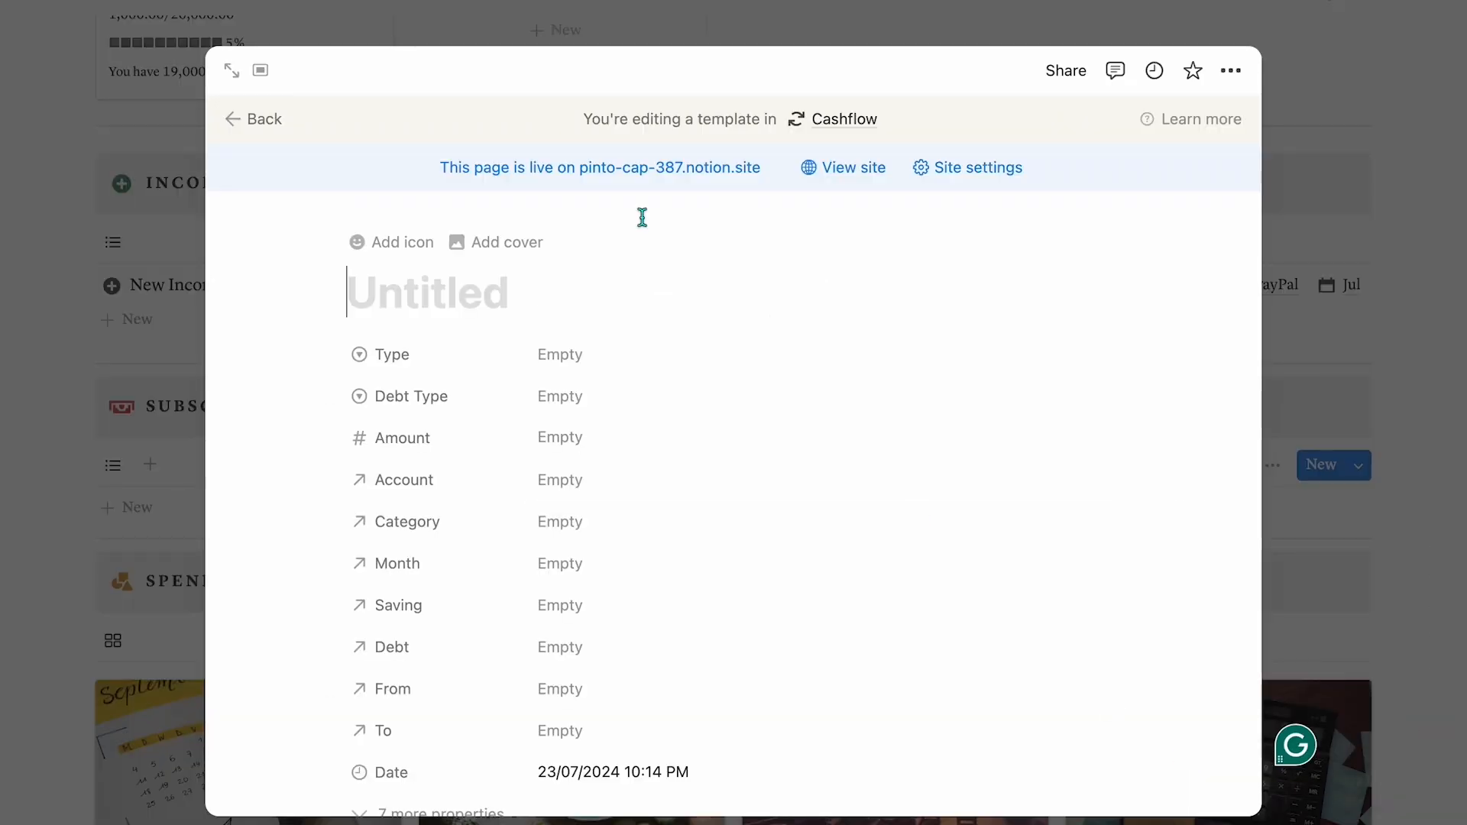
text(Adobe)
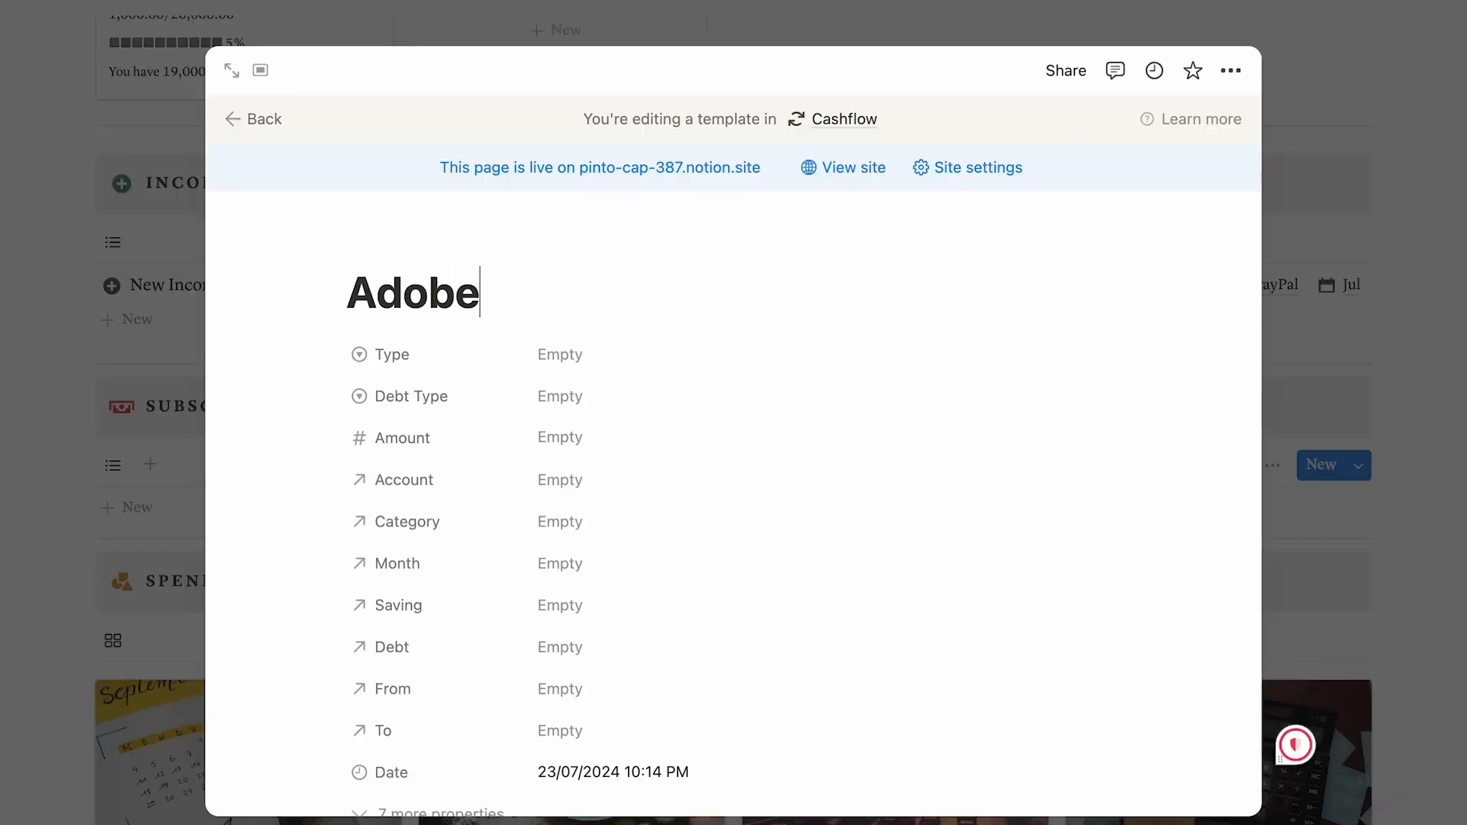
click(569, 438)
key(Return)
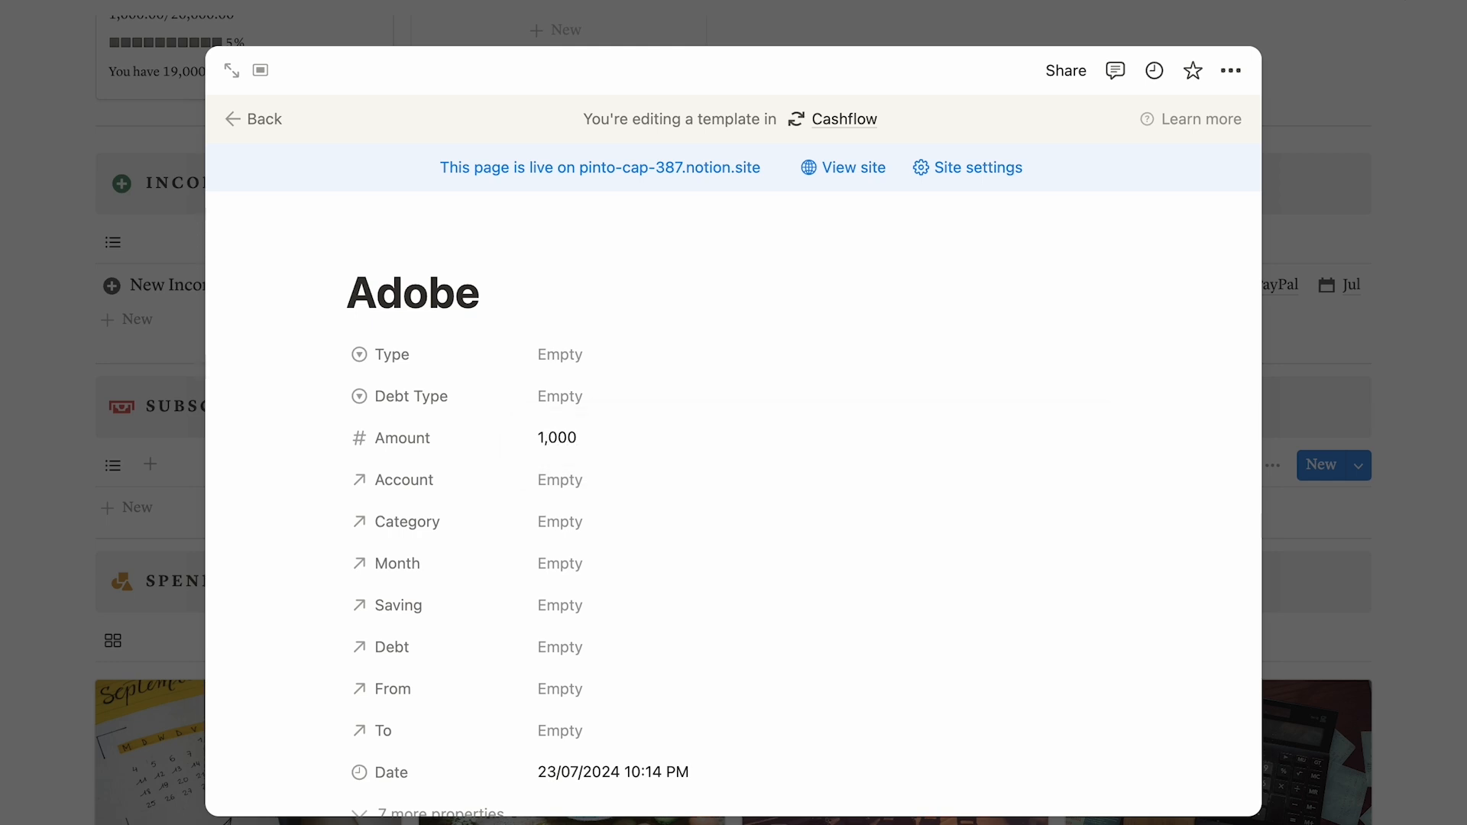
- Link the Adobe template to the PayPal account and the Subscriptions category
click(563, 480)
click(585, 552)
click(577, 523)
click(571, 593)
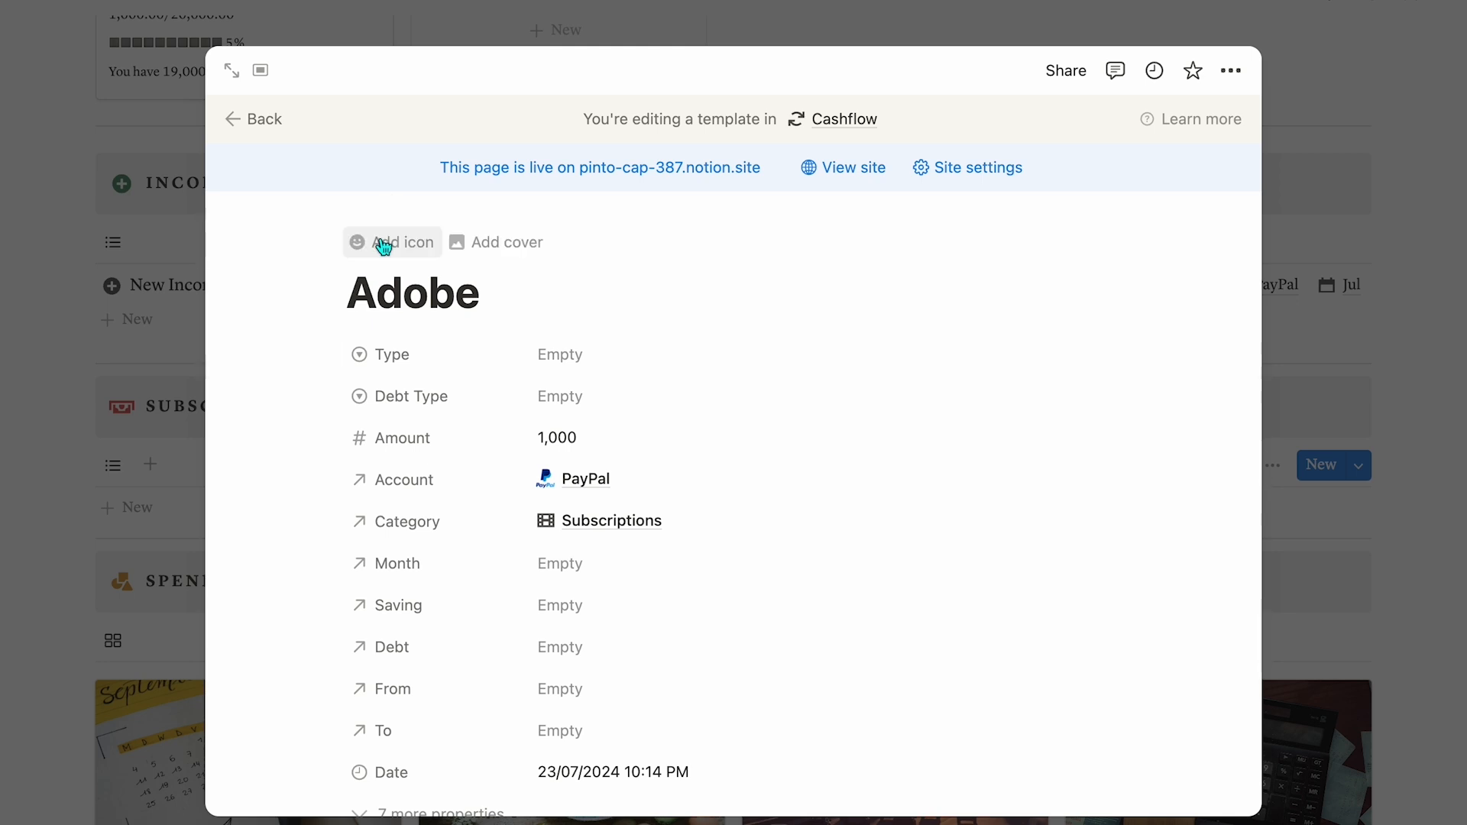
- Give the Adobe template the Adobe logo image as its icon and close the template
click(381, 244)
click(344, 413)
click(350, 521)
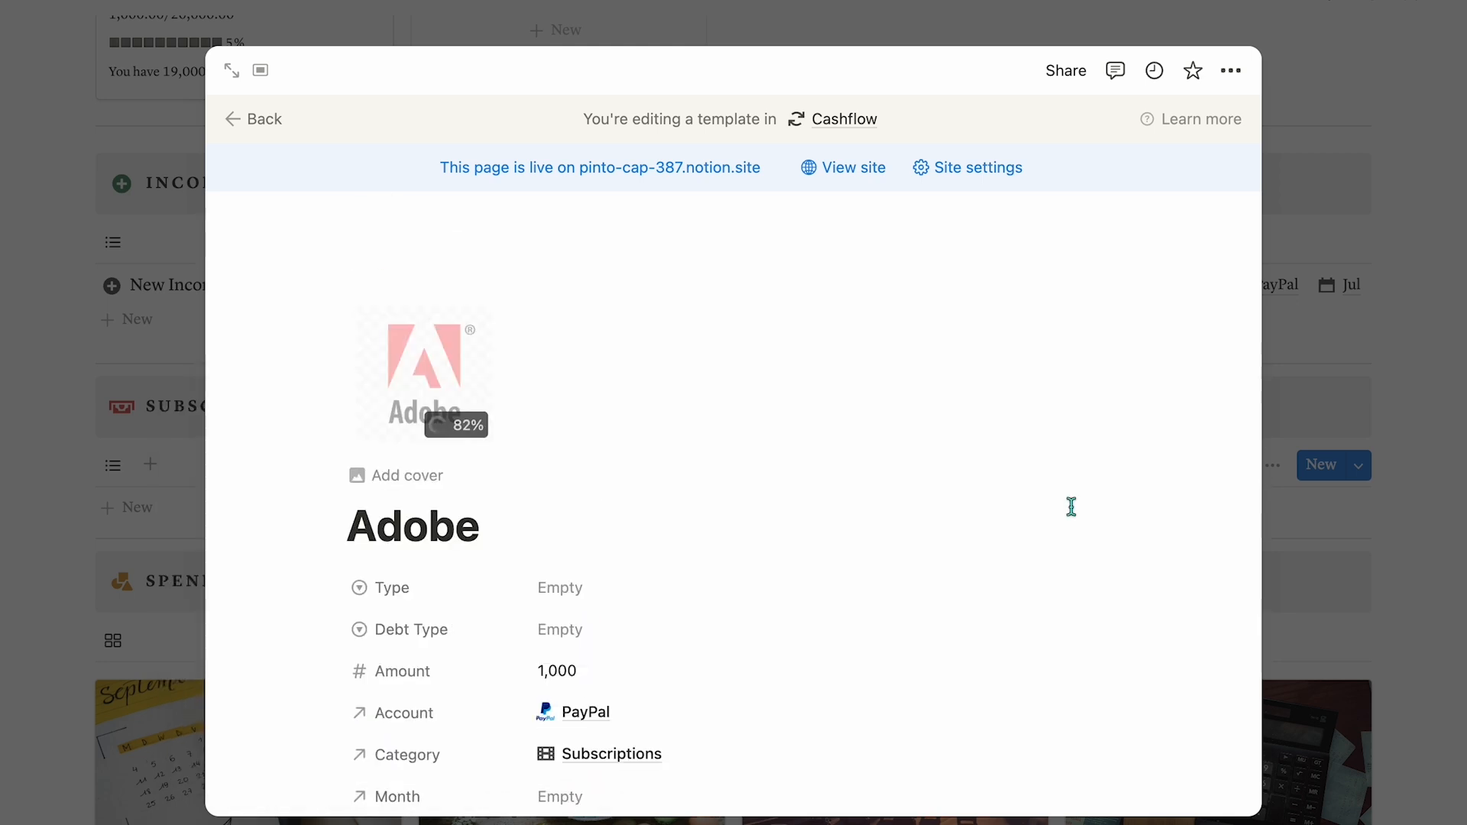
click(1450, 553)
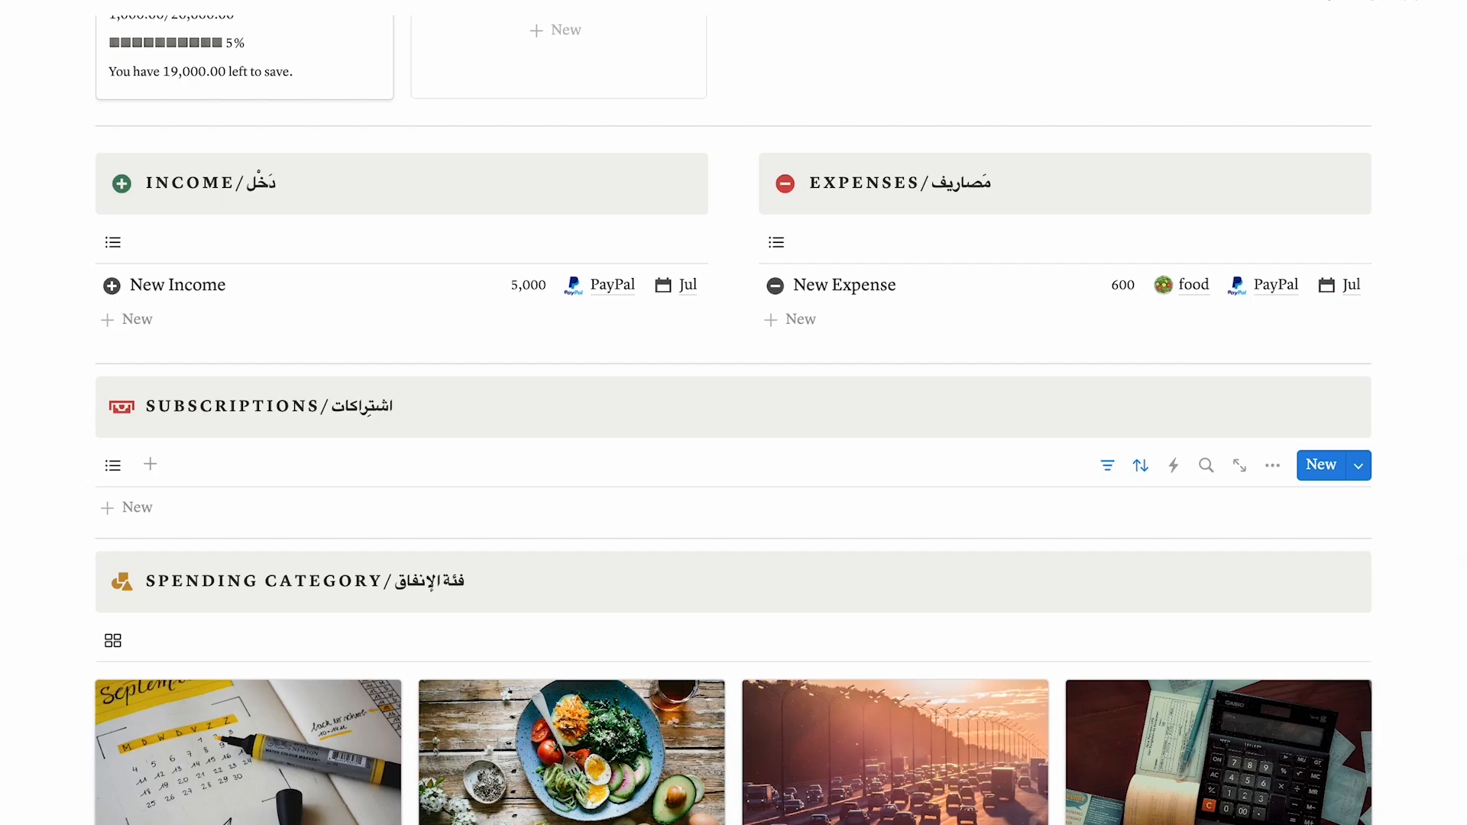
- Set the Adobe template to repeat every 1 month starting Jul 23, 2024, created at 12:00 AM, and save the schedule
click(1362, 468)
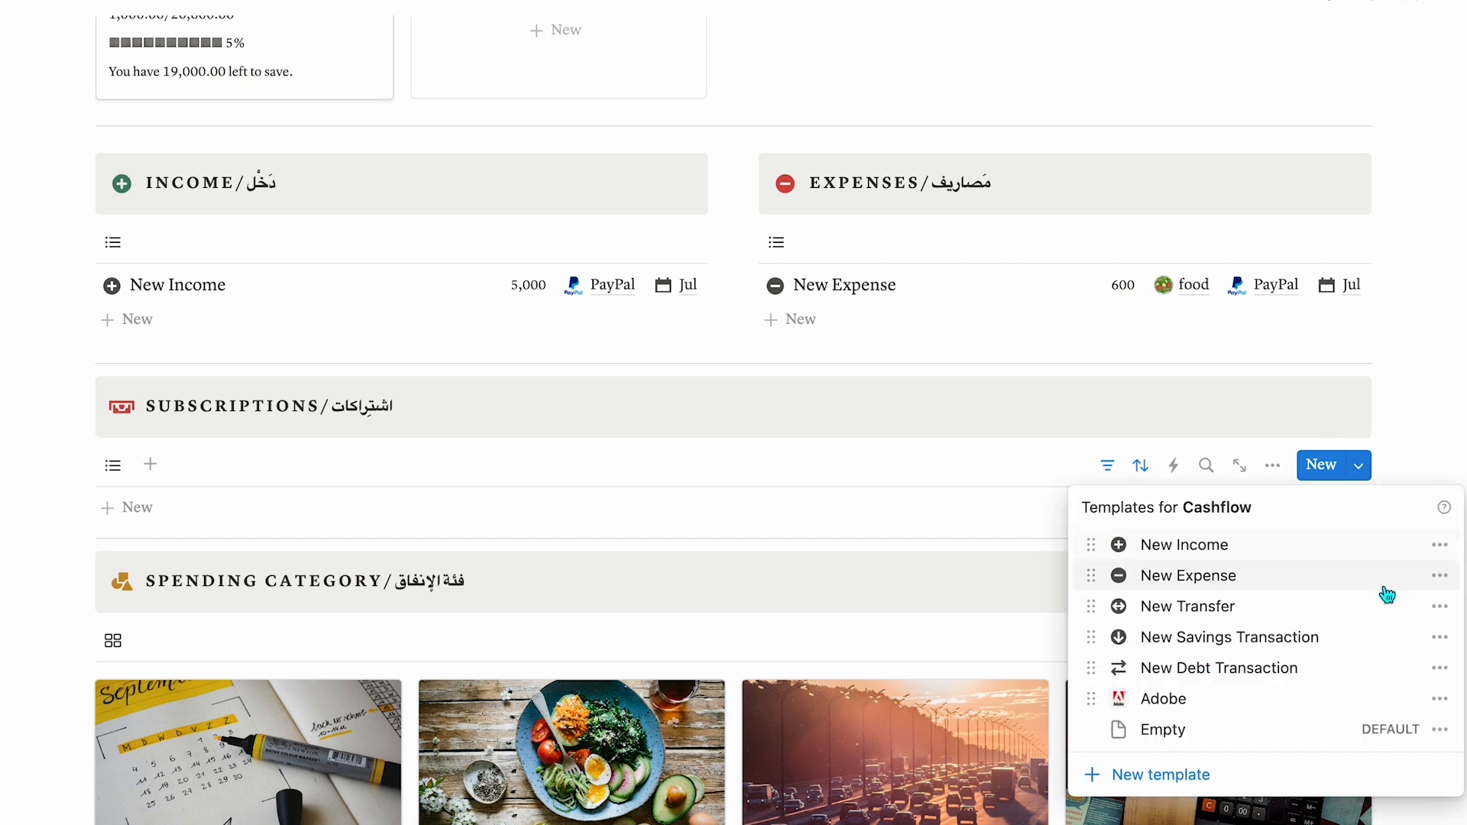
click(1440, 699)
click(1291, 643)
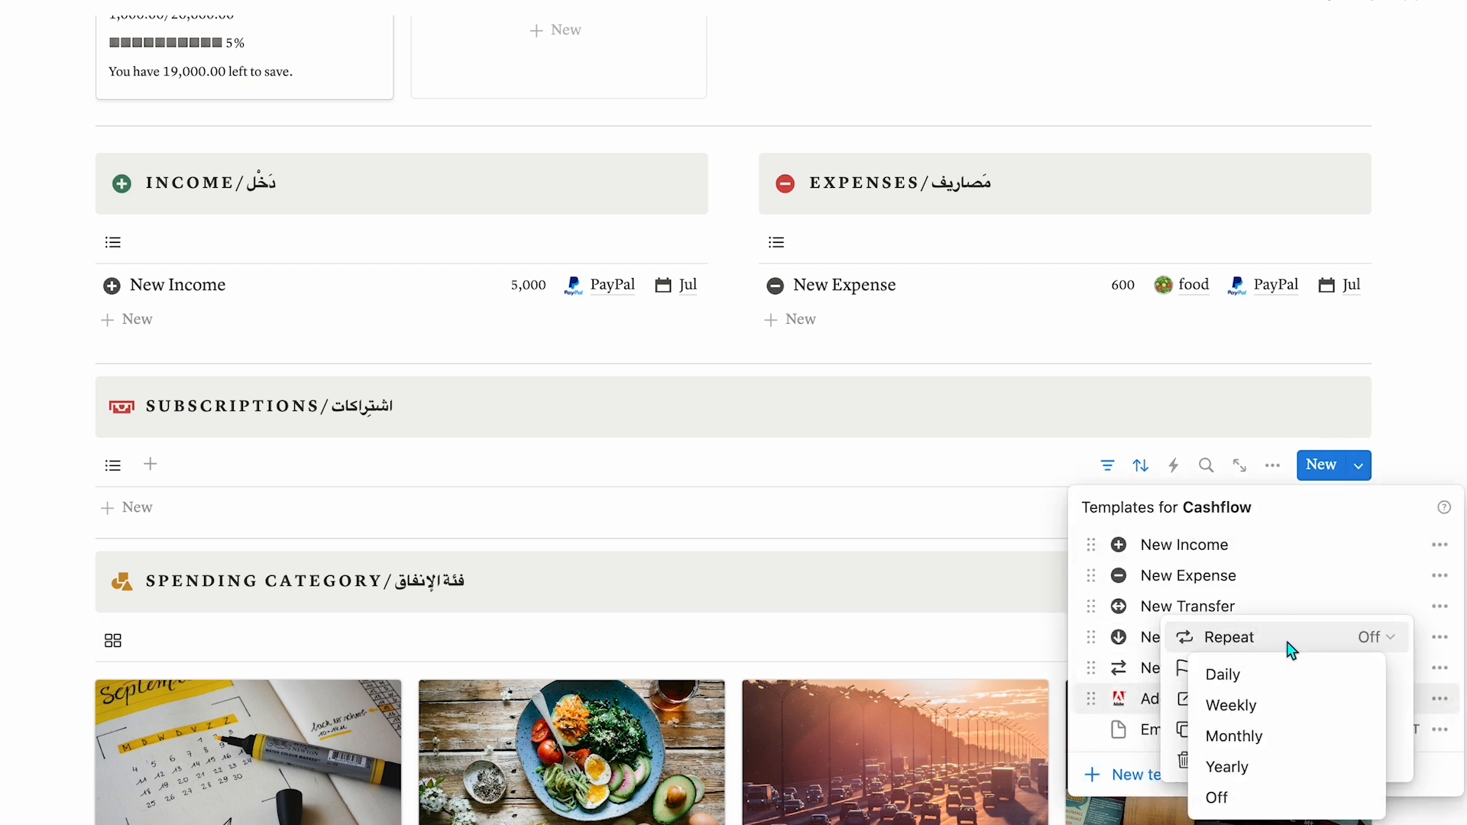
click(1280, 738)
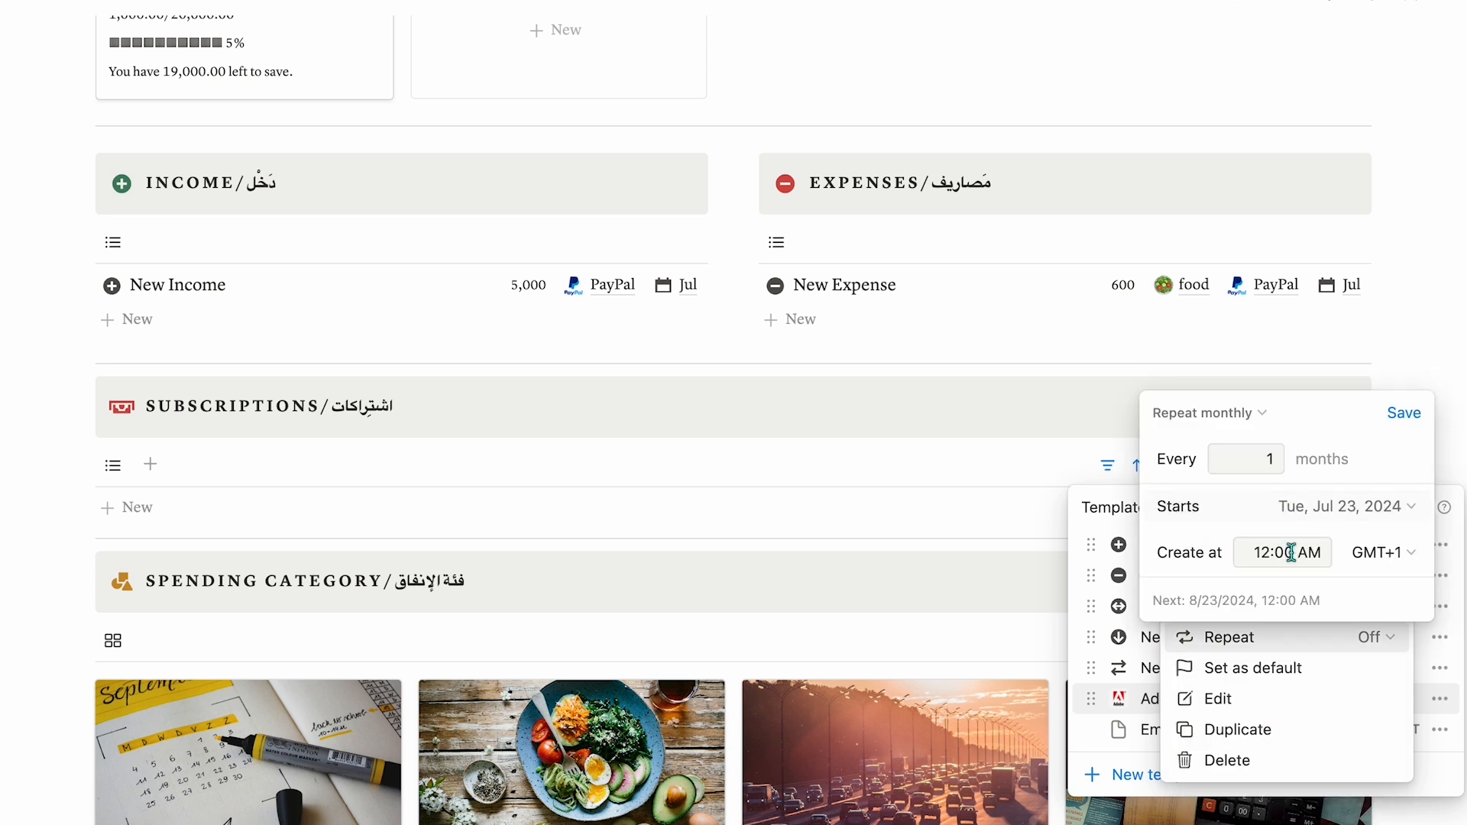
click(1404, 414)
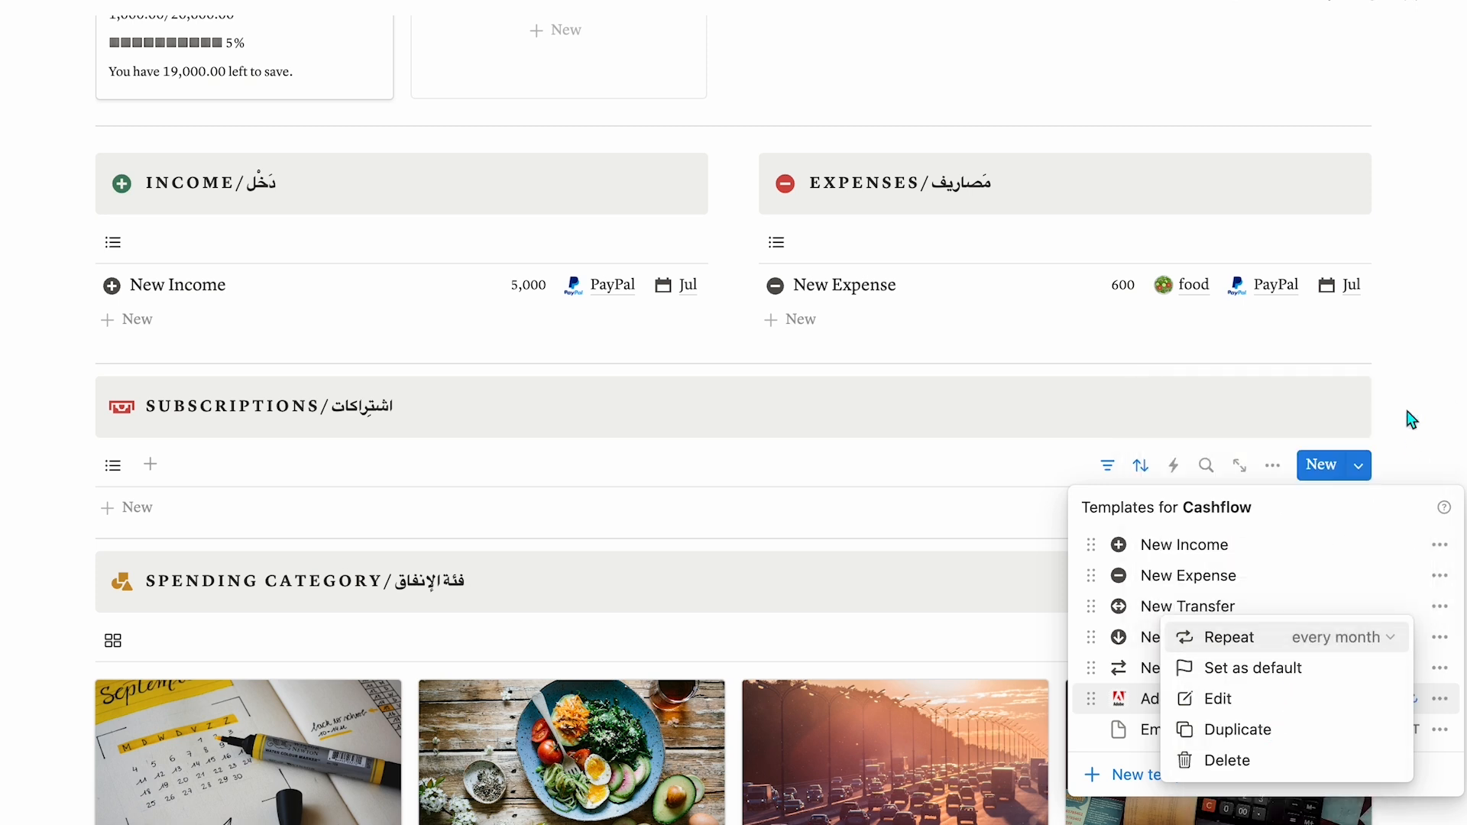
key(Escape)
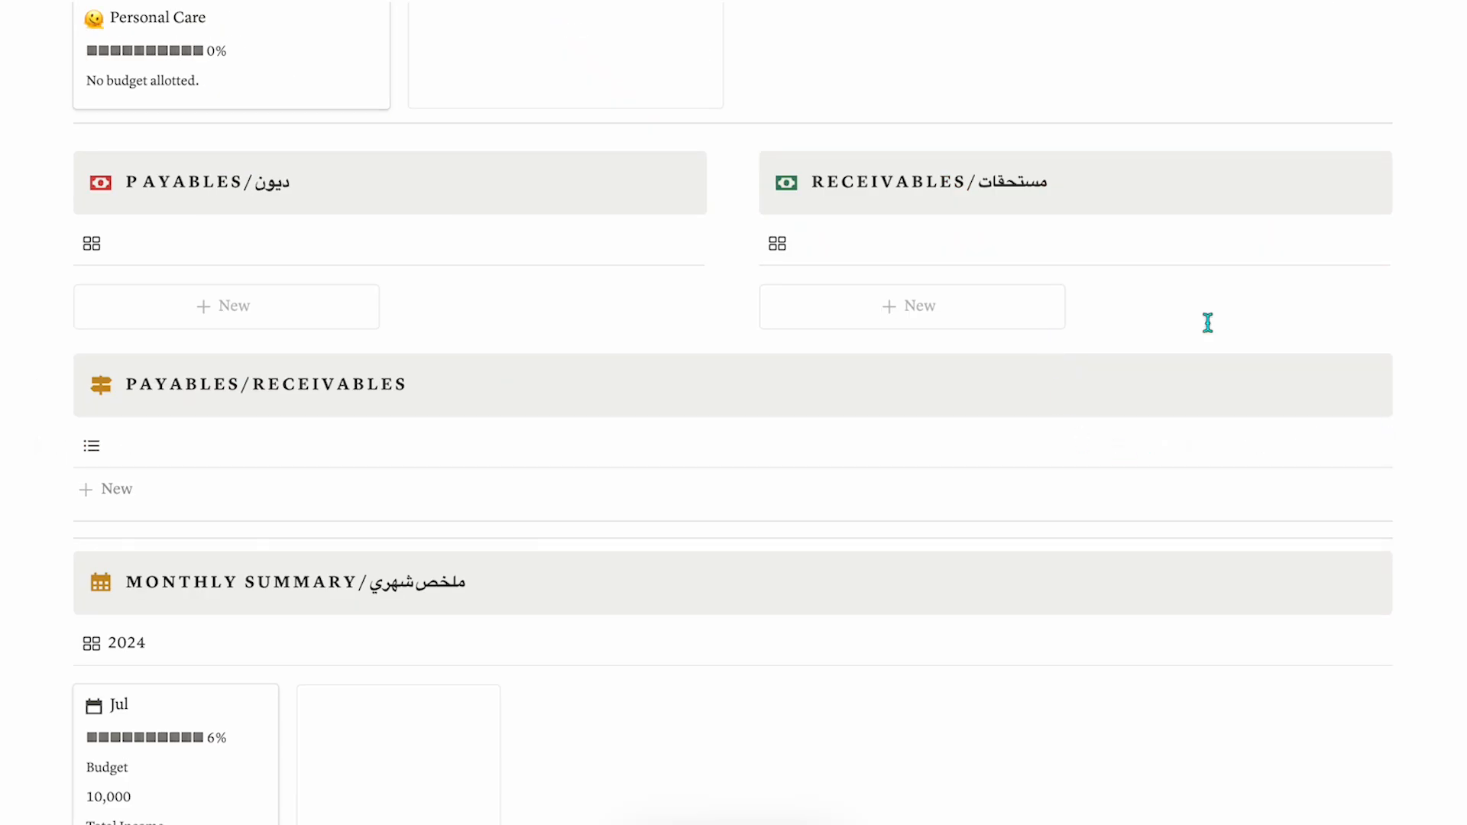
- Add a blank entry under Payables and another blank entry under Receivables
click(285, 317)
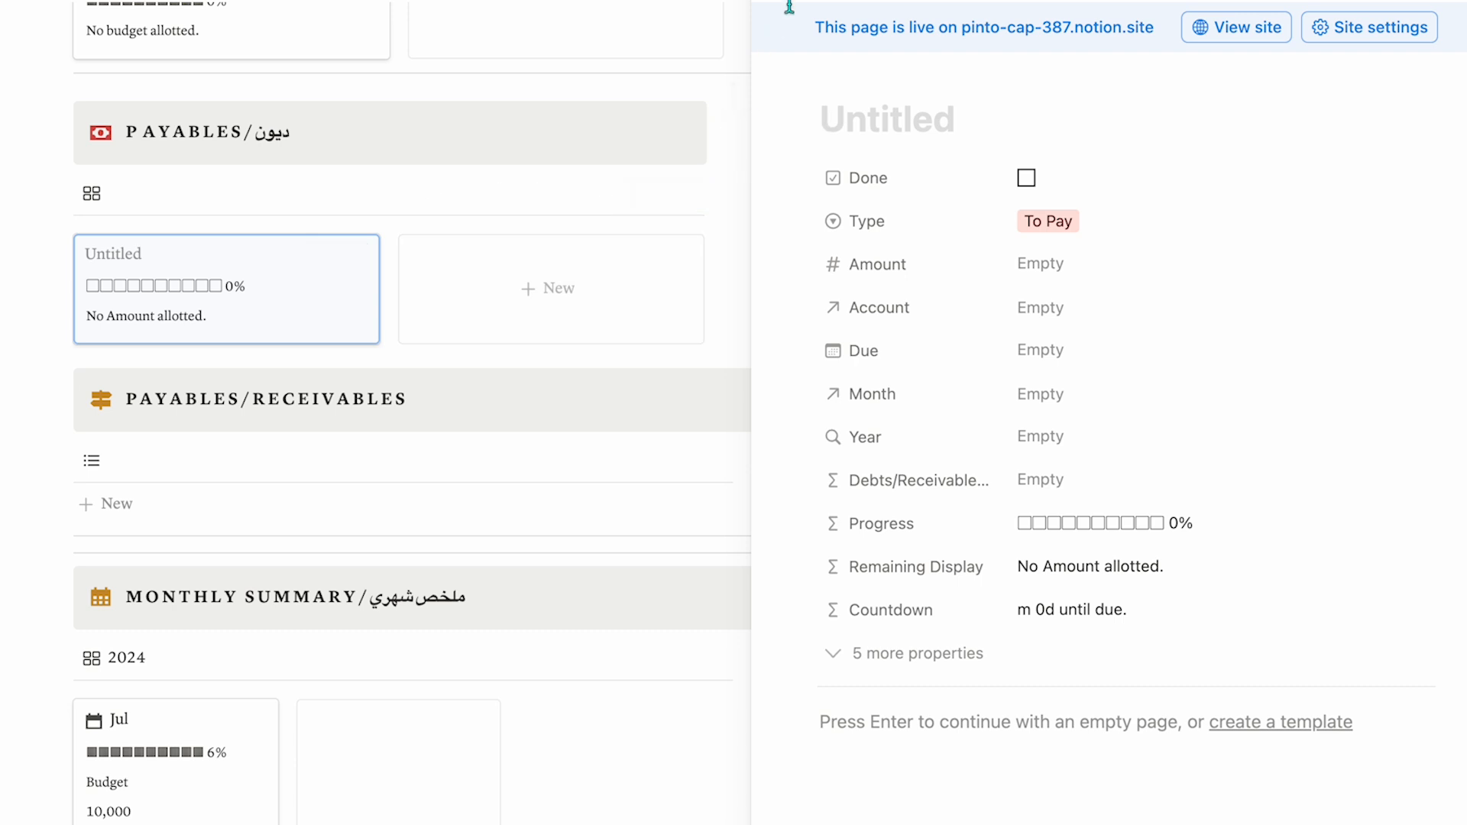
click(768, 38)
scroll(879, 229, up, 1)
click(920, 306)
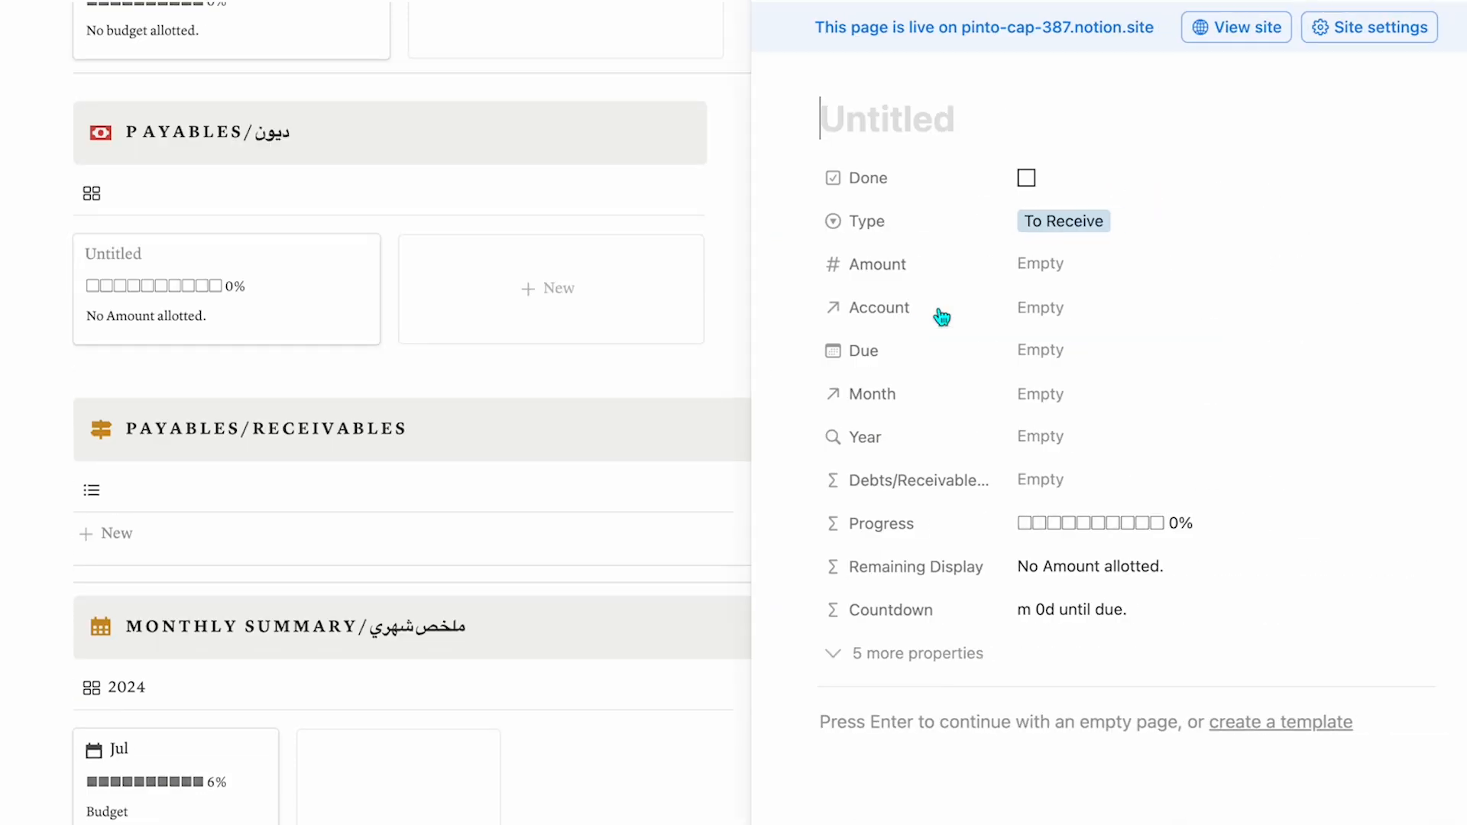
- Name the untitled payable "vender" and set its amount to 20,000
click(295, 317)
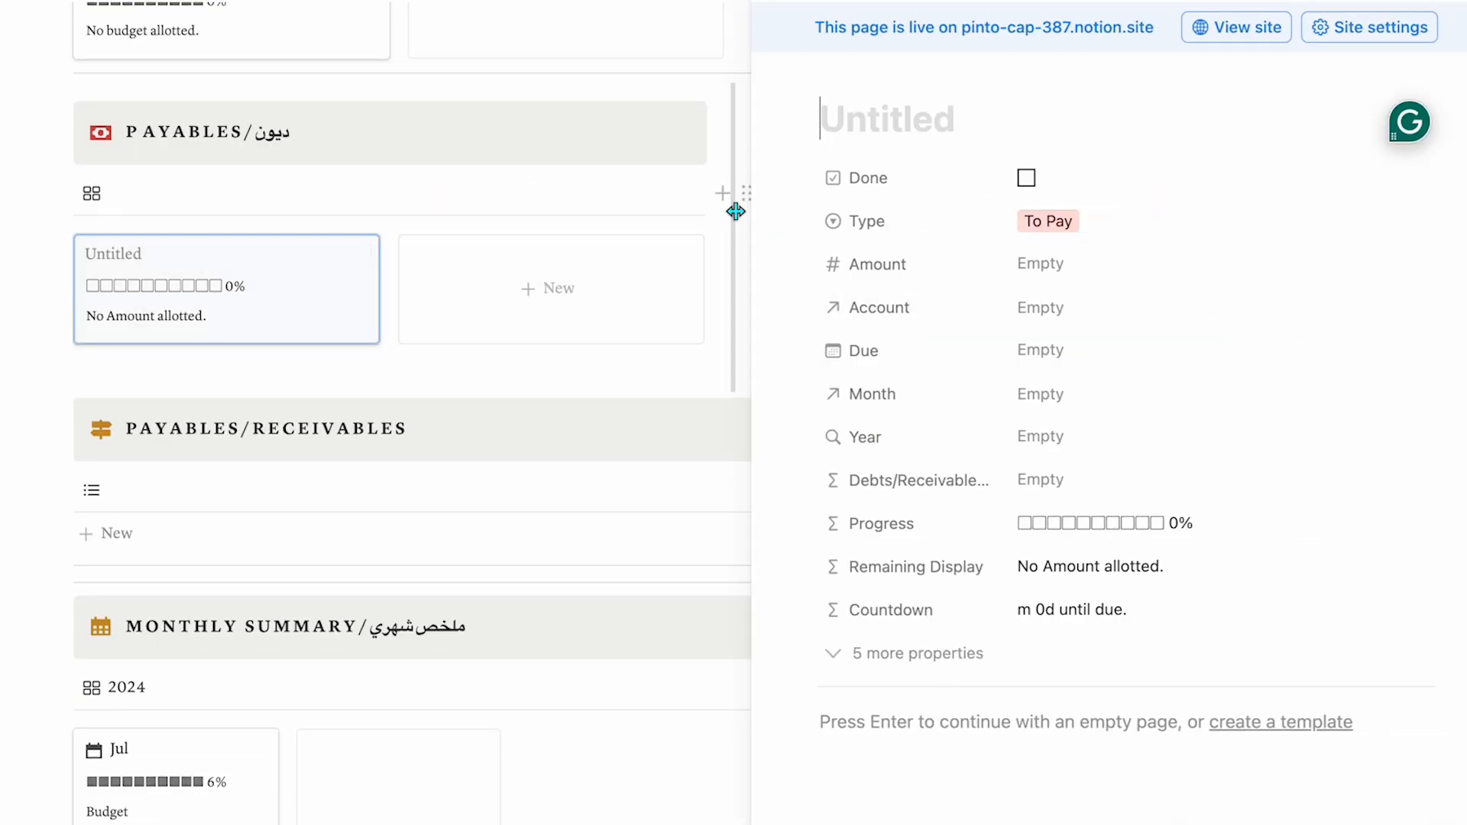
text(vender)
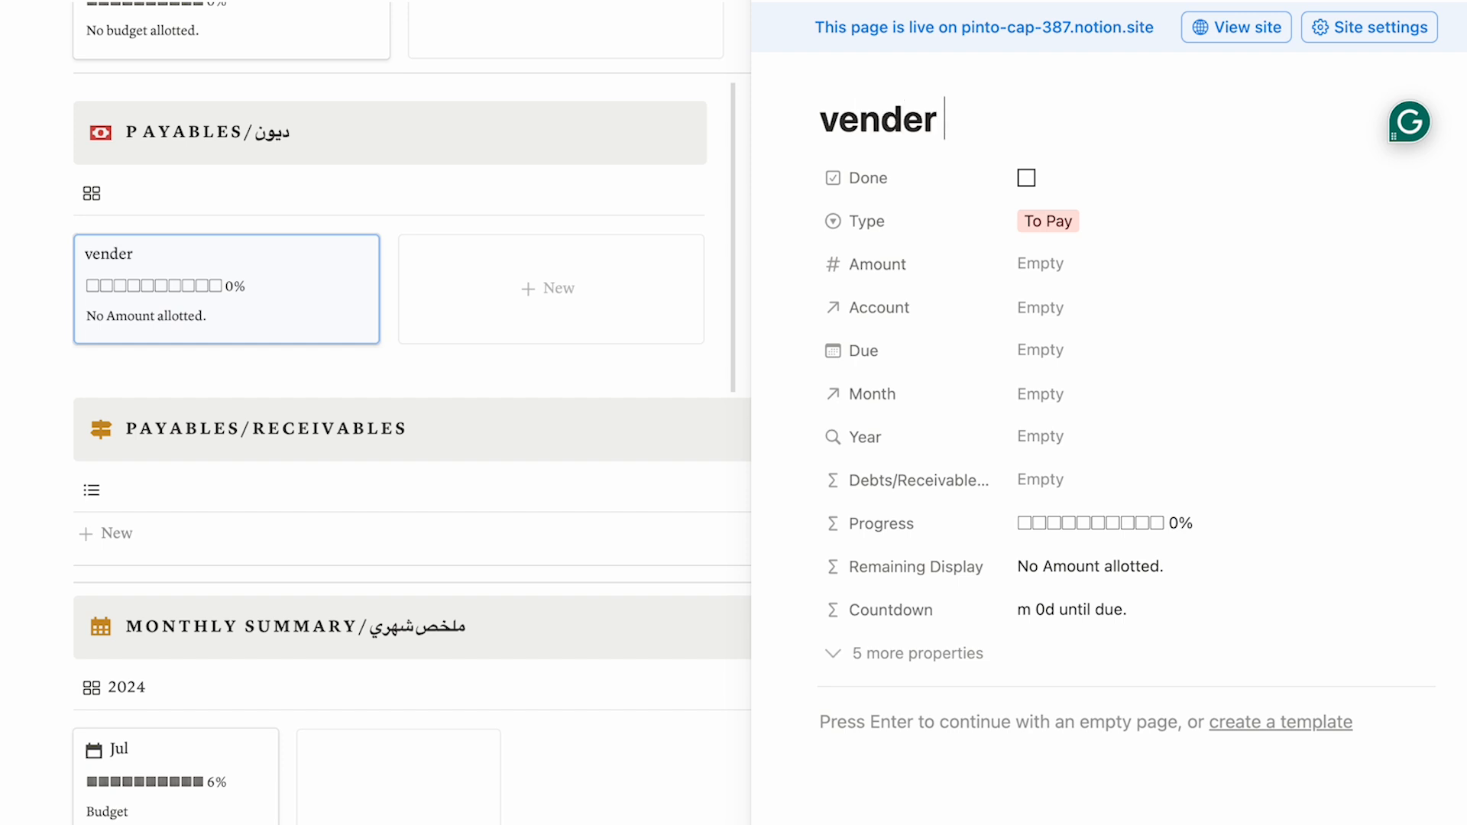
click(1047, 264)
text(20,000)
key(Return)
- Link the vender payable to the PayPal account and set its due date to July 27, 2024
click(1079, 323)
click(1054, 383)
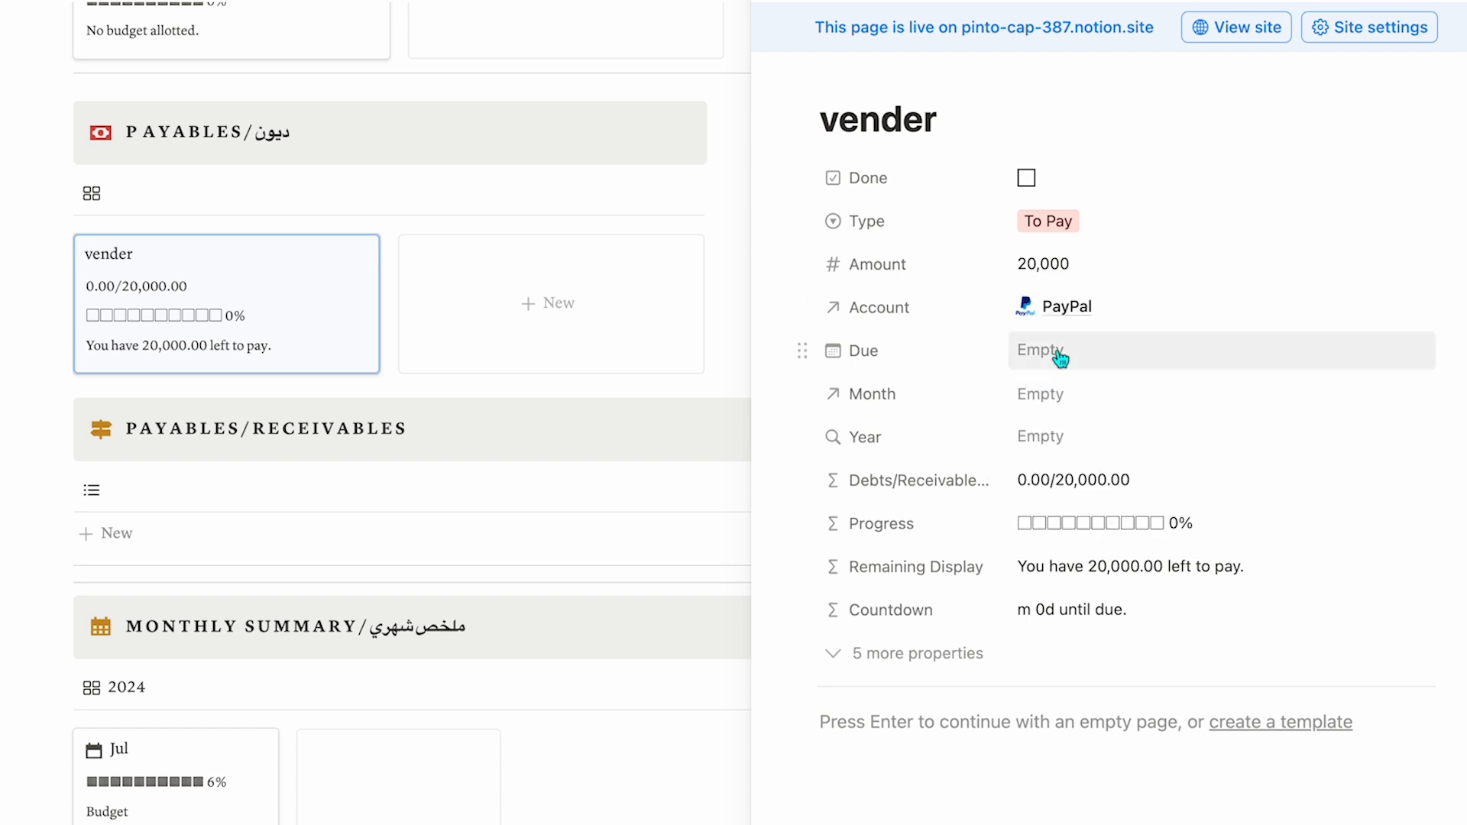
click(1060, 356)
click(1268, 494)
click(1423, 485)
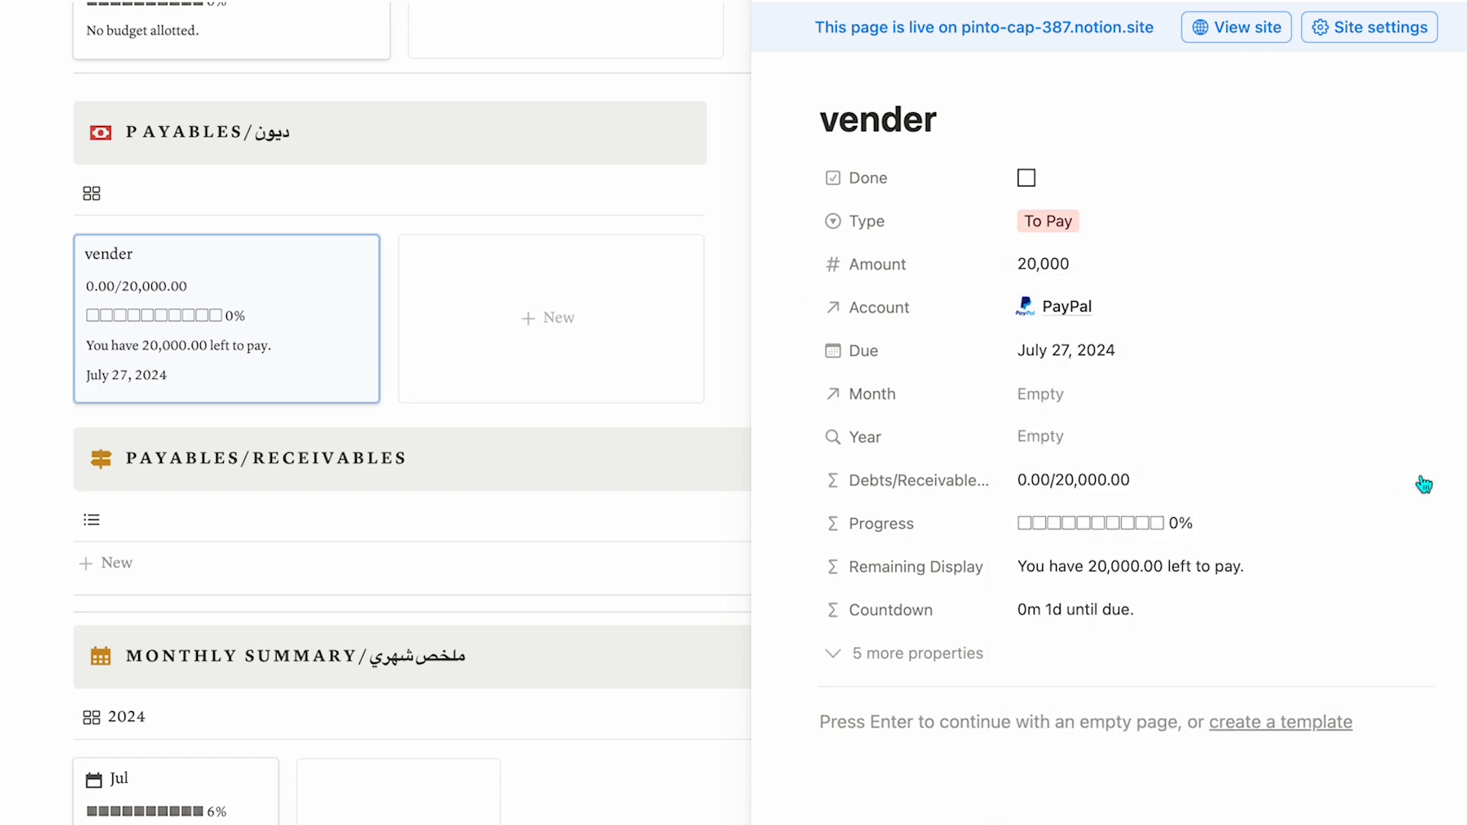
- Link the vender payable to the month Jul and close its page
click(1196, 390)
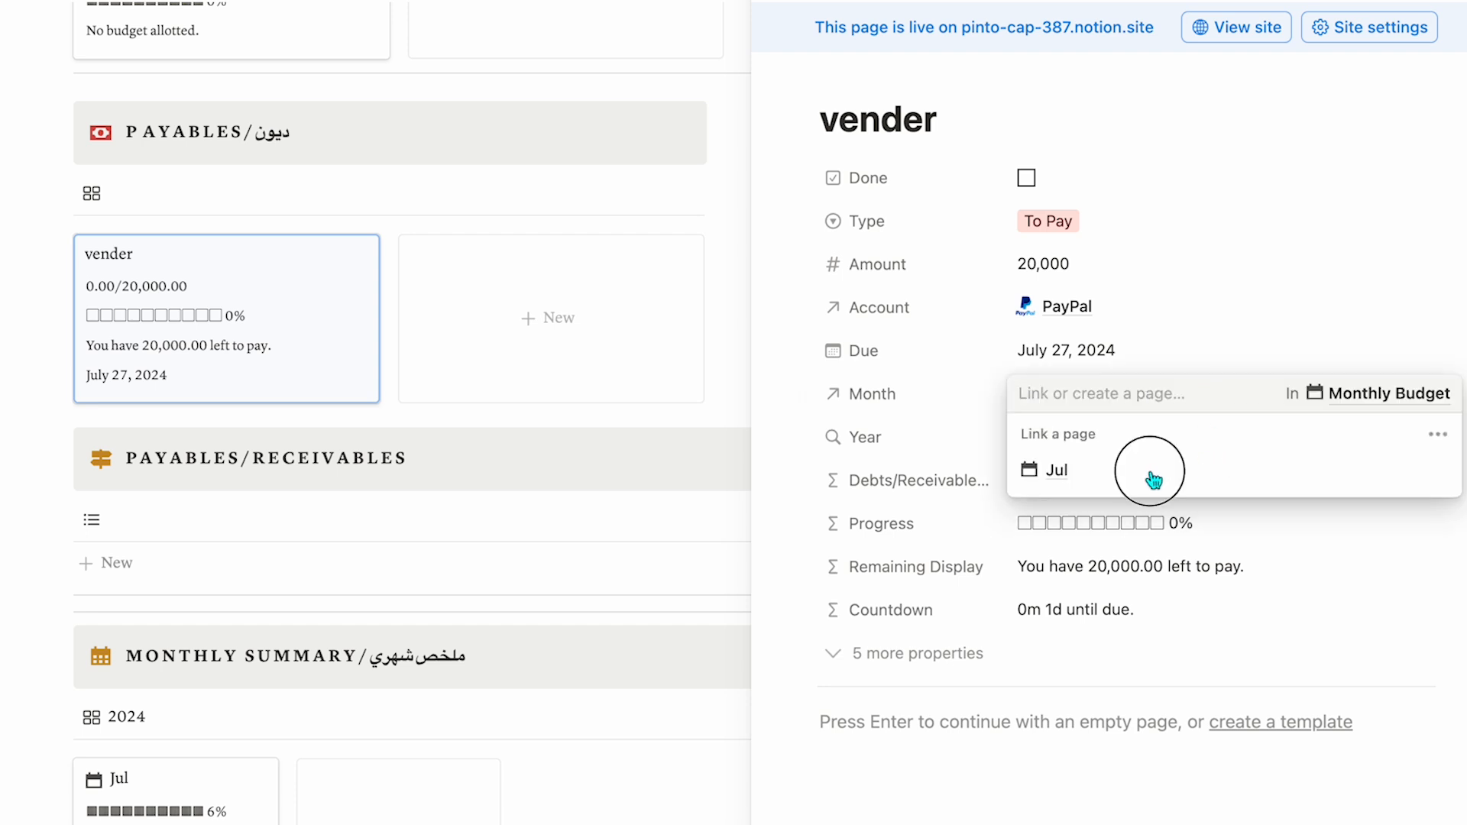
click(1055, 469)
click(774, 8)
scroll(779, 3, up, 1)
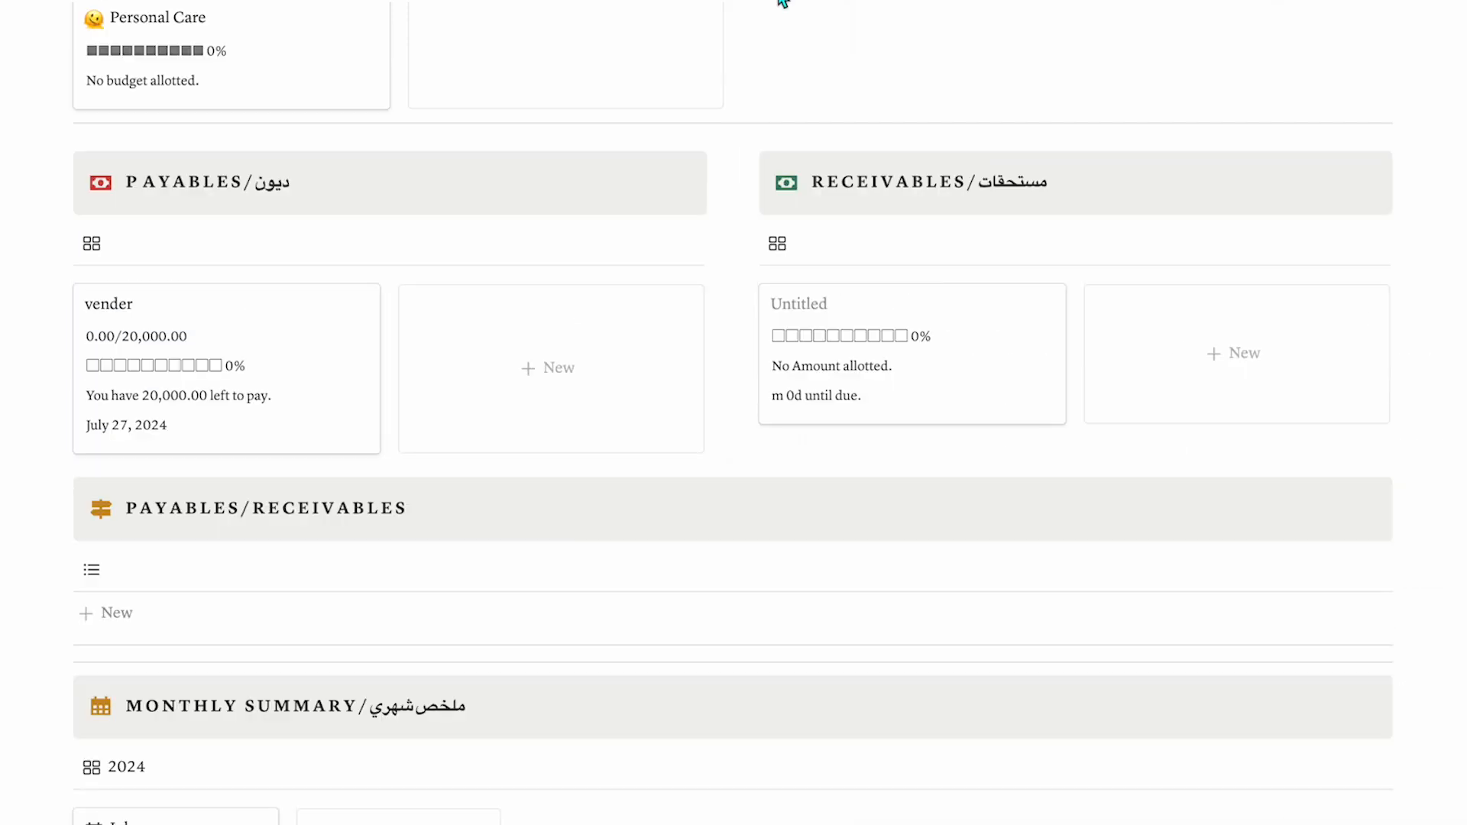
- Add a debt transaction under Payables/Receivables with debt type Payed and an amount of 2,000
click(115, 612)
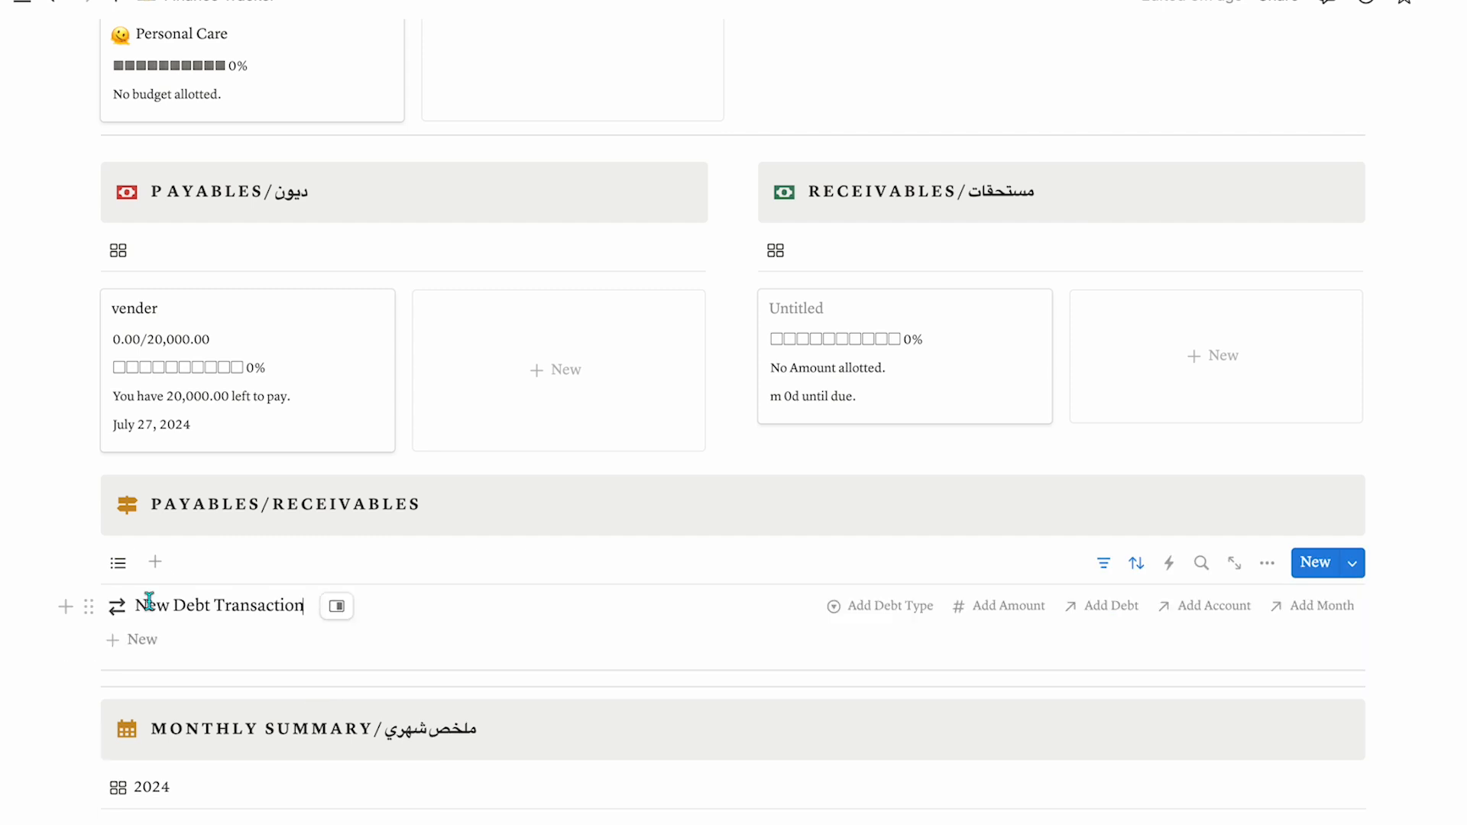
click(877, 607)
click(883, 714)
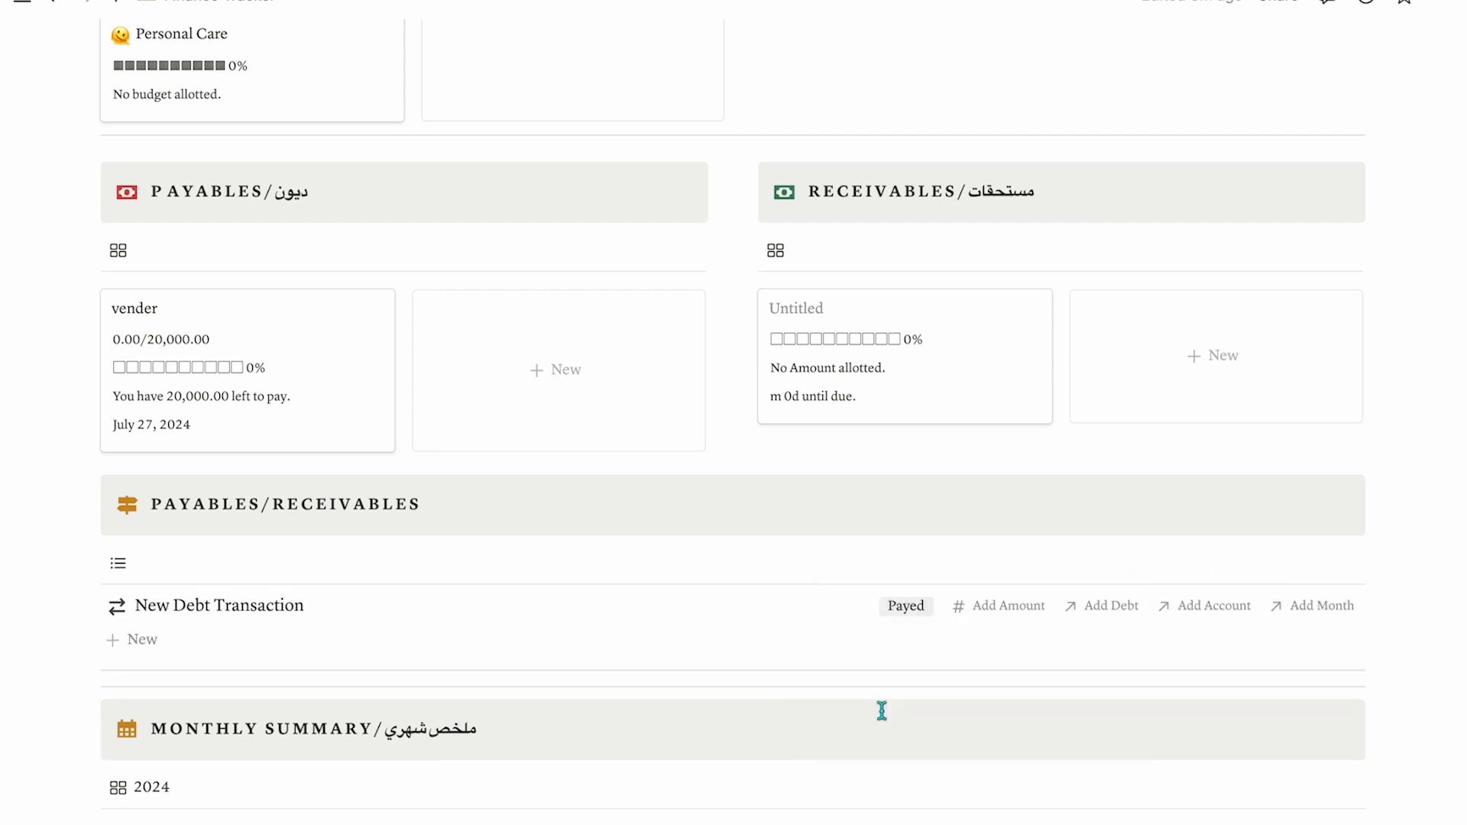
click(1007, 603)
text(2000)
key(Return)
- Link the new debt transaction to the vender debt, the PayPal account and the month Jul
click(1112, 604)
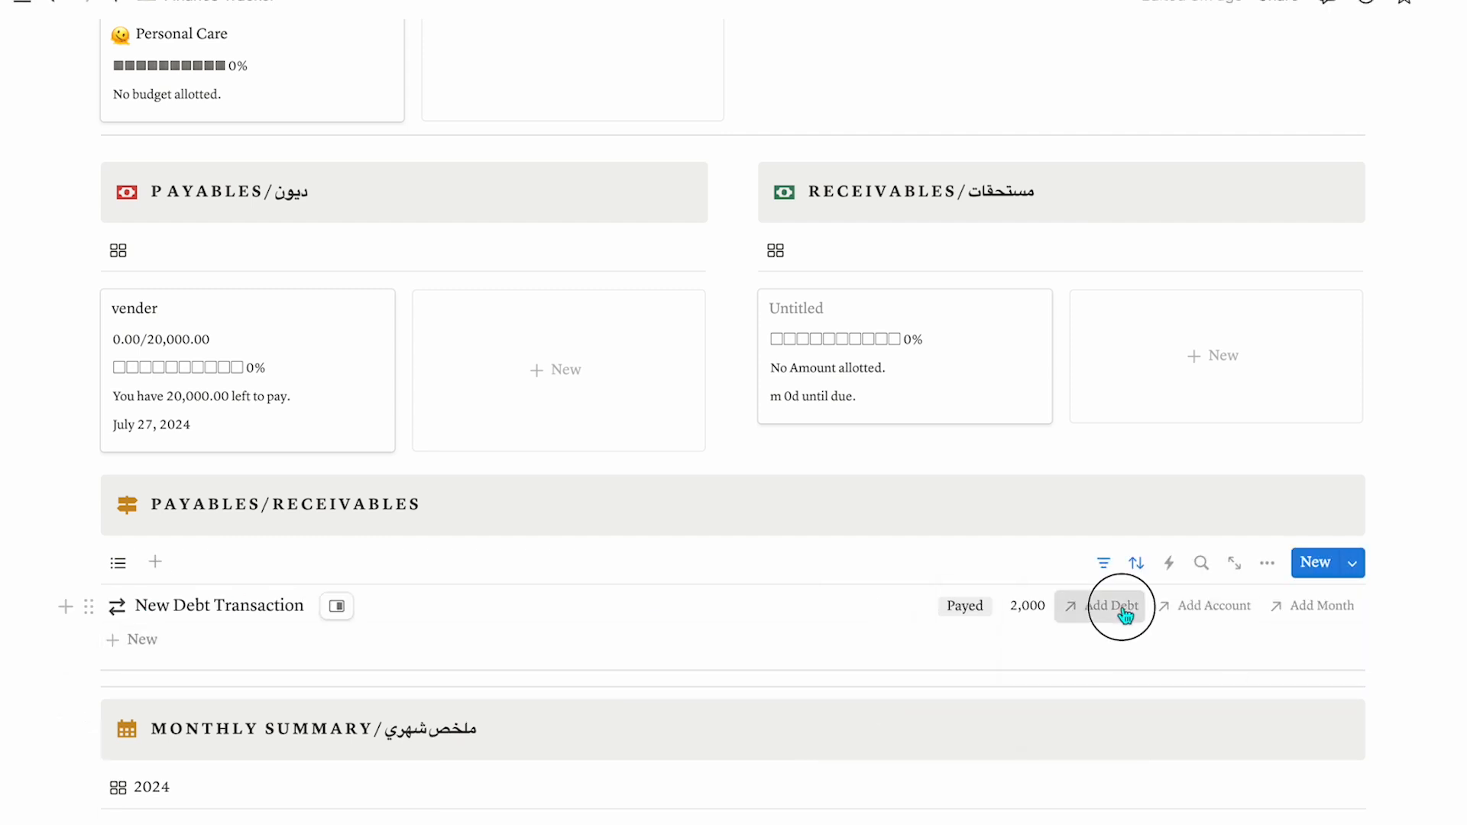
click(1104, 678)
click(1182, 606)
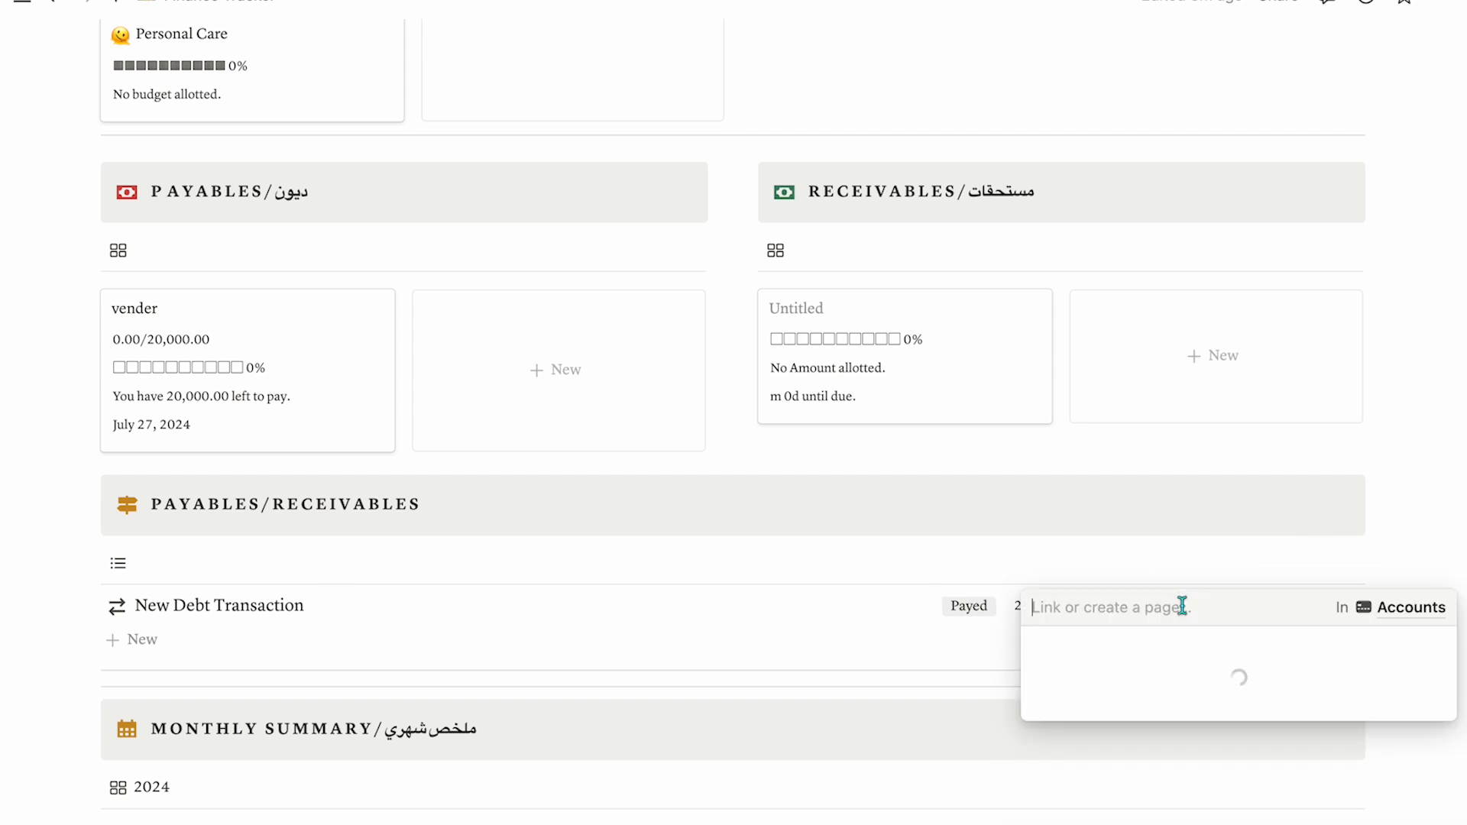
click(1105, 682)
click(1264, 607)
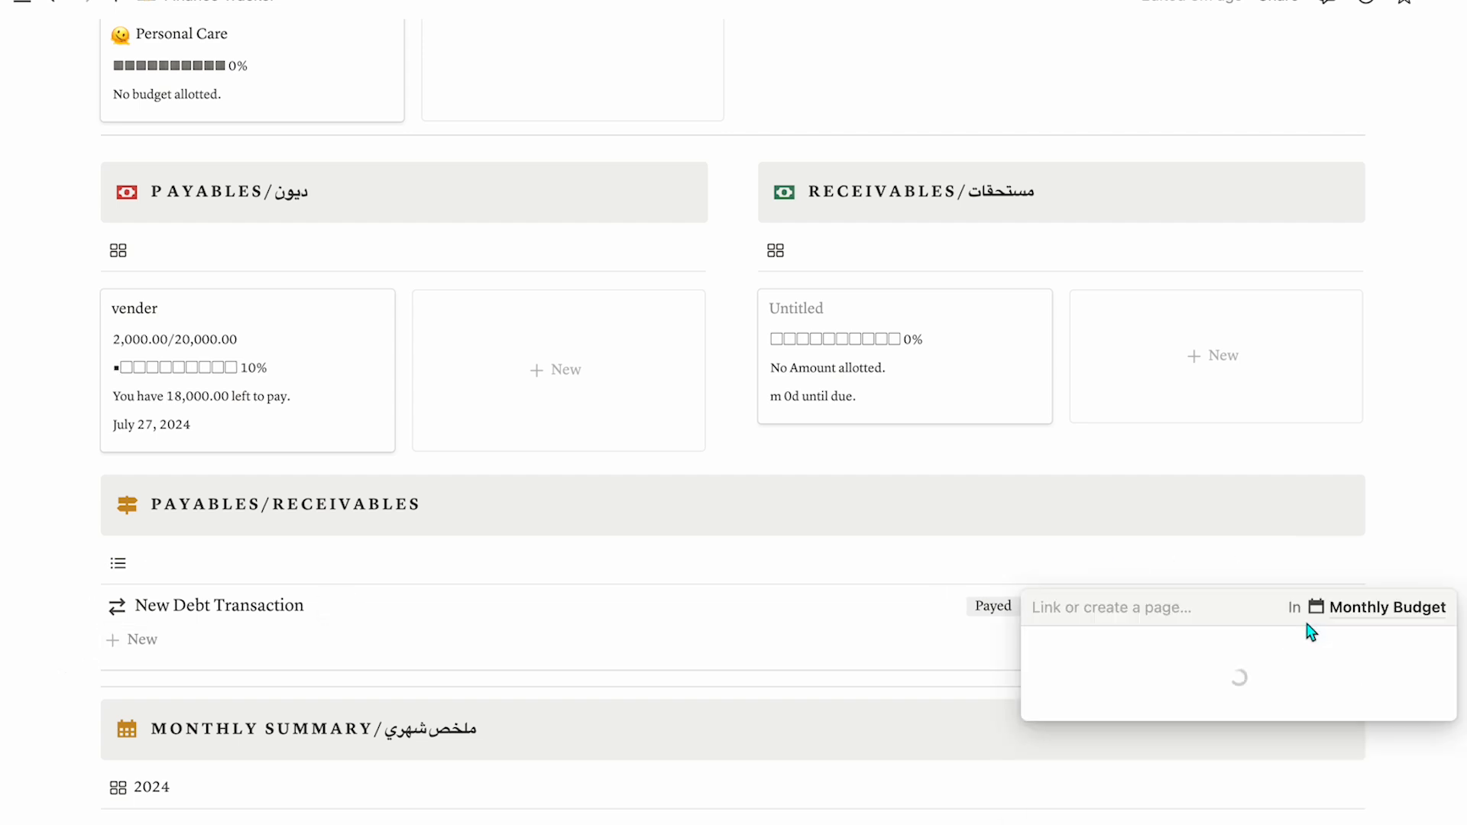
click(1281, 680)
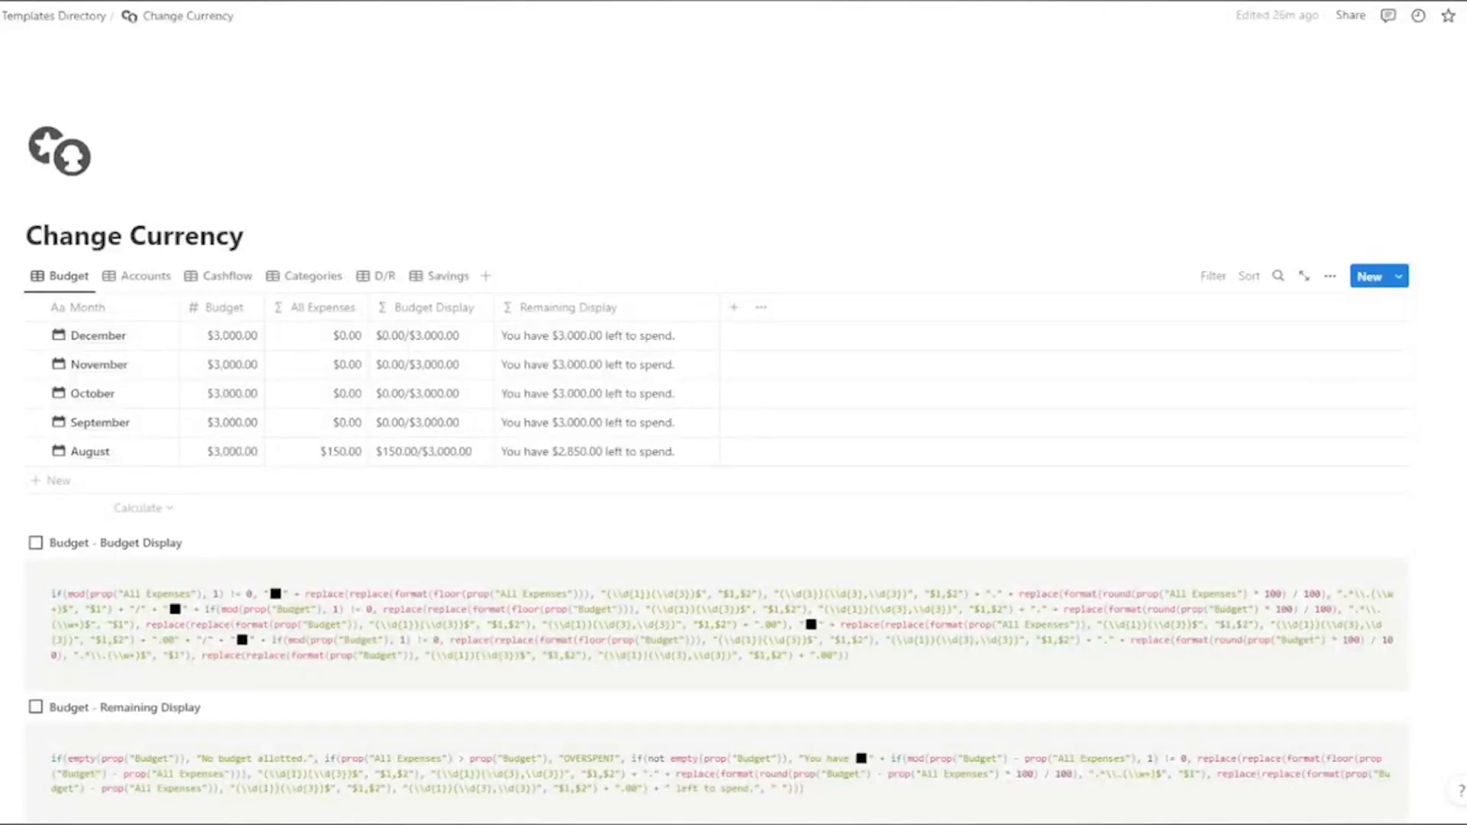
- Change the Budget property's number format to Canadian dollar in the Change Currency page's Budget table
click(241, 309)
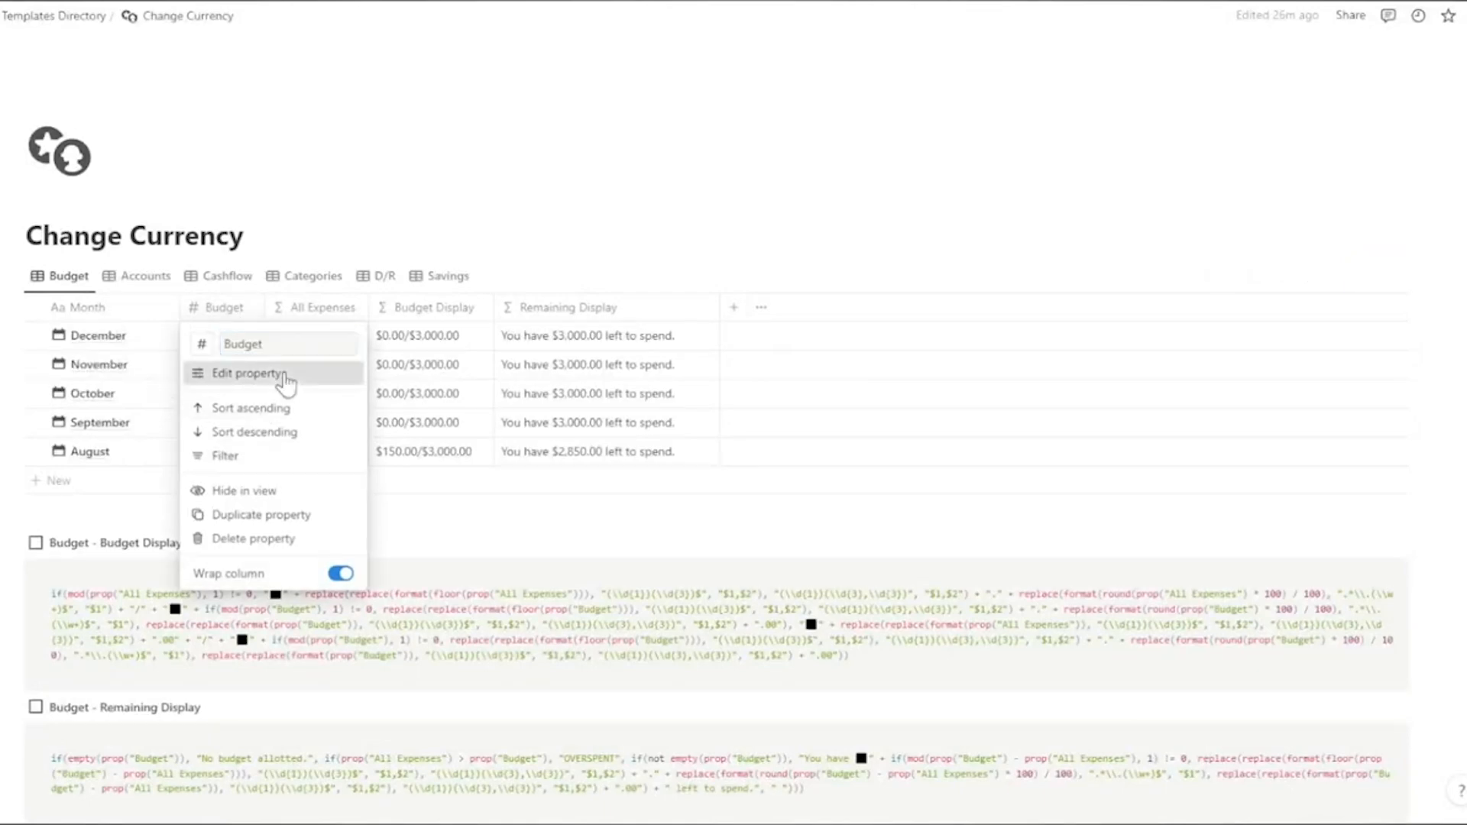
click(283, 374)
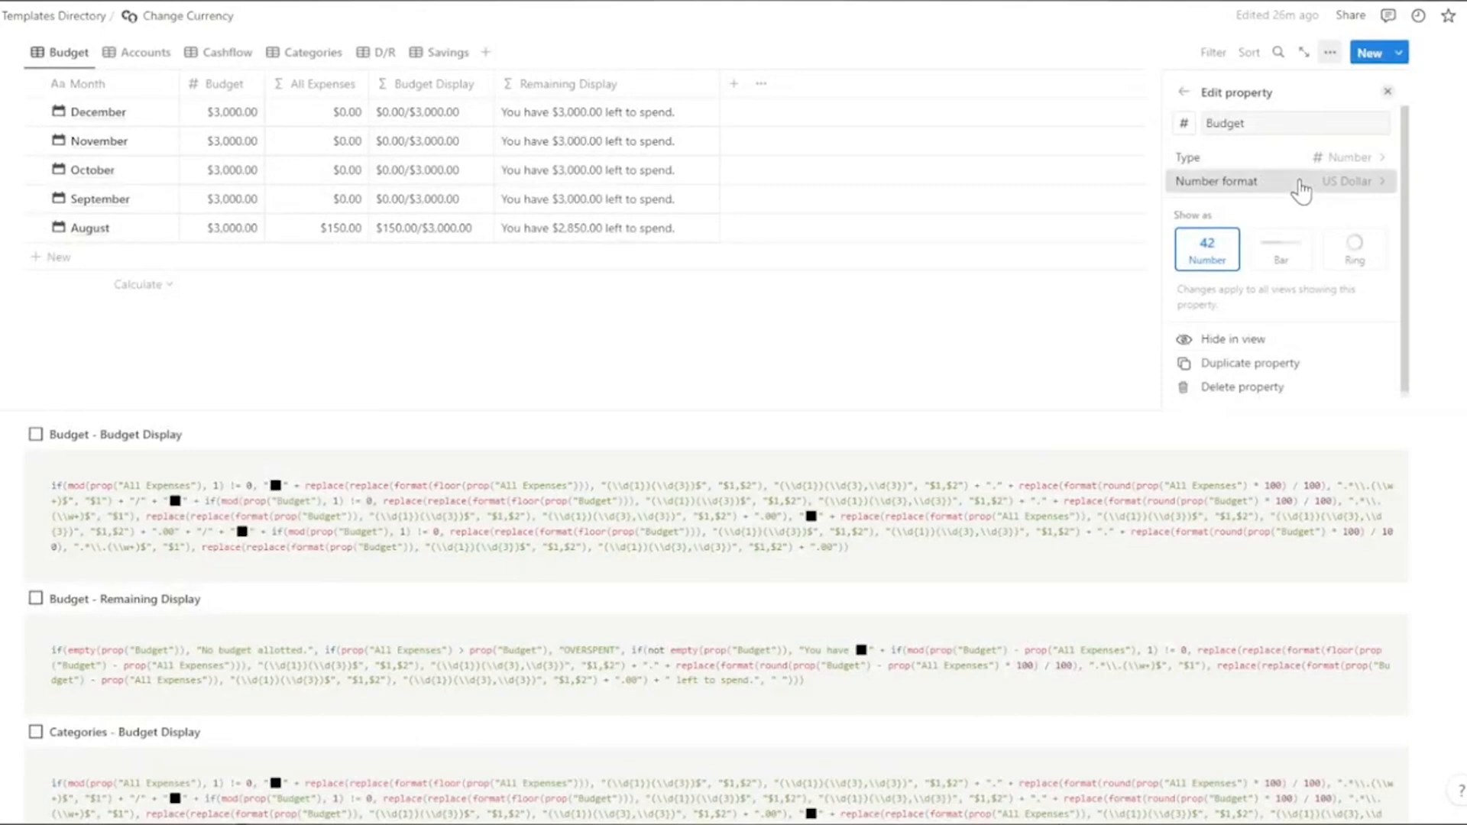
click(1301, 190)
click(1282, 347)
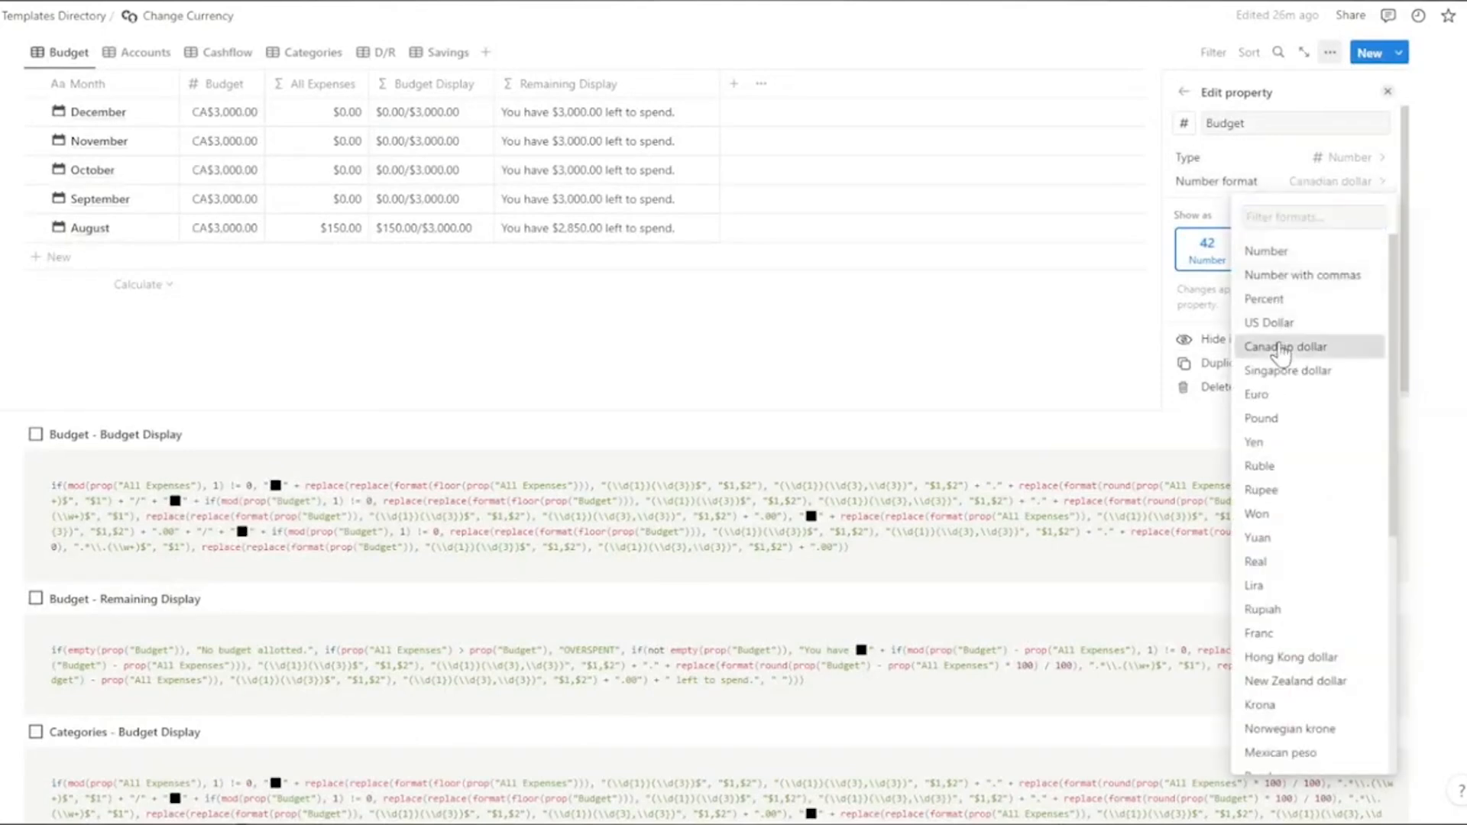
click(1387, 90)
- Change the All Expenses property's number format to Canadian dollar in the Budget table
click(321, 84)
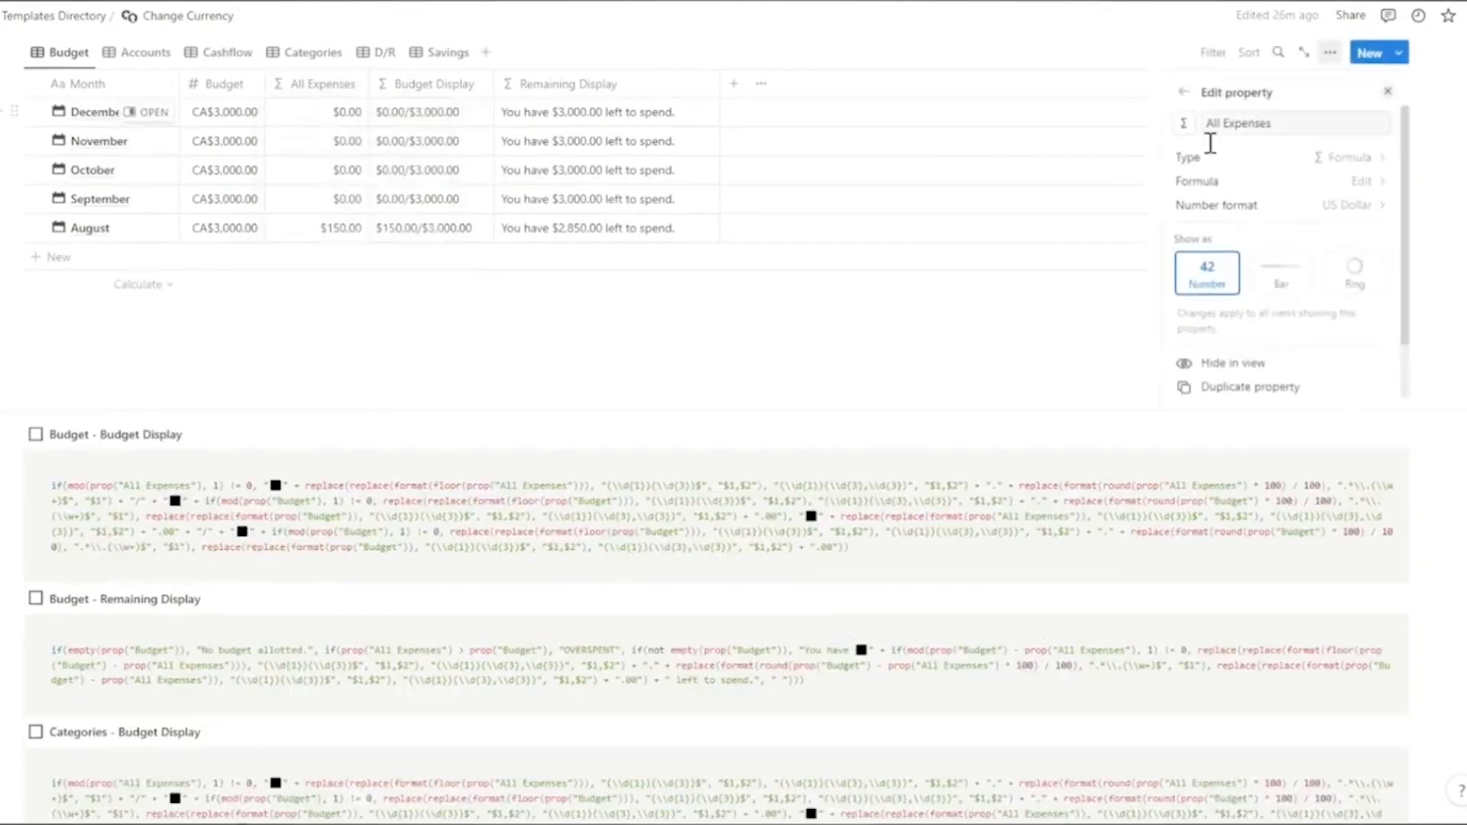
click(1322, 206)
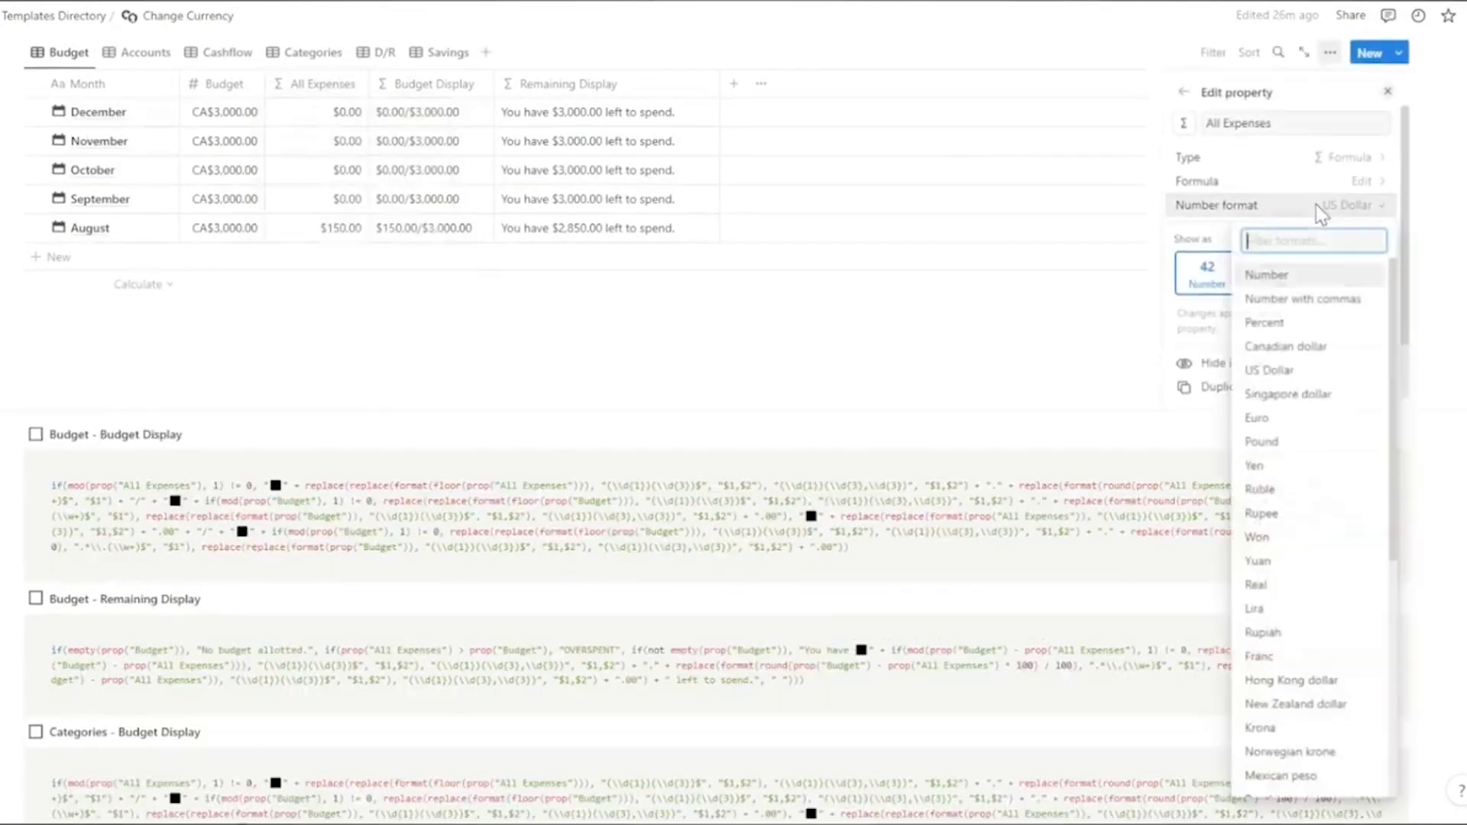
click(1298, 348)
- Check the Budget Display property's settings for a number format option, then close them and review the formula blocks below the table
click(461, 85)
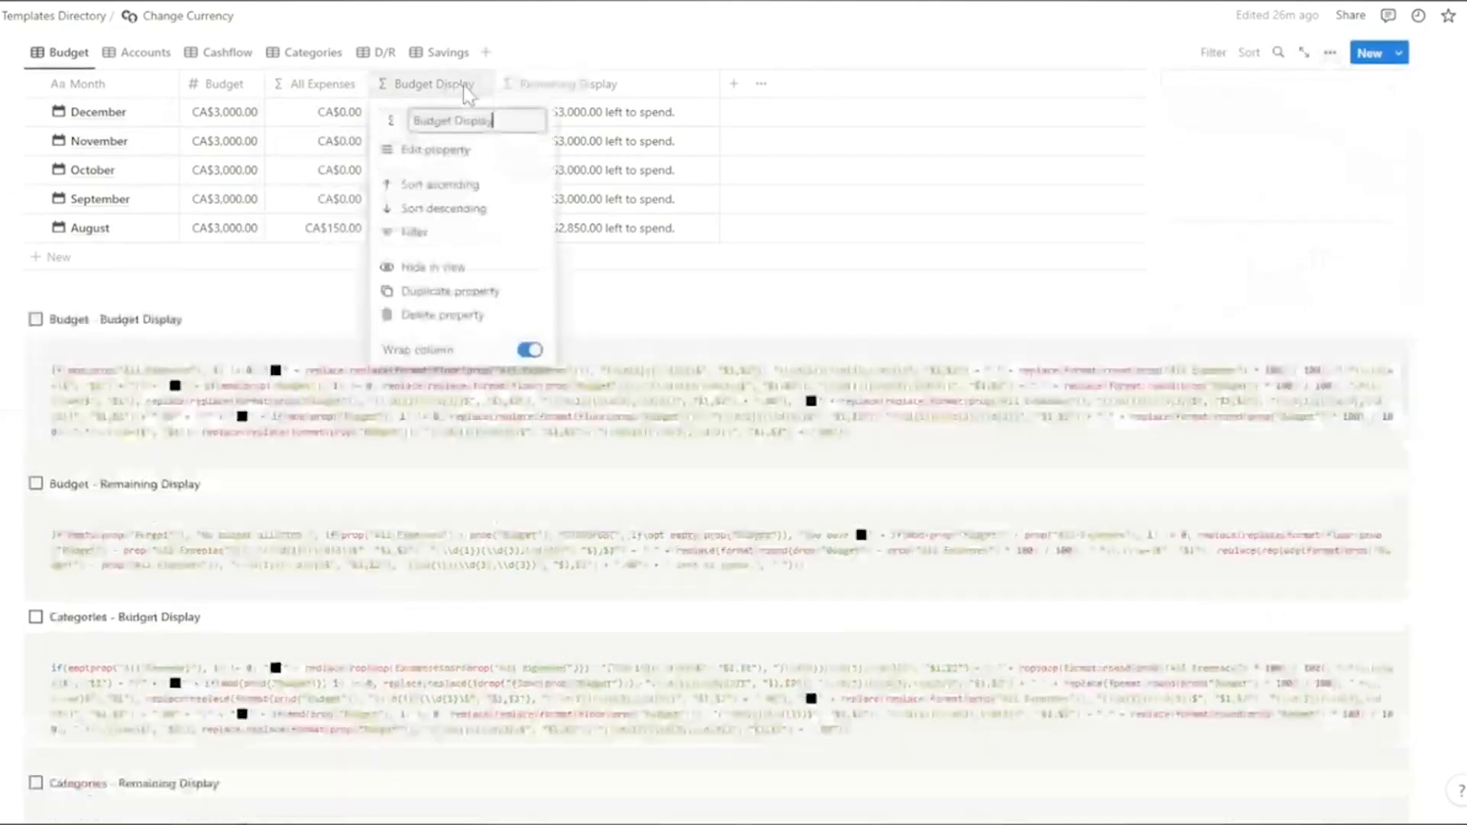
click(470, 149)
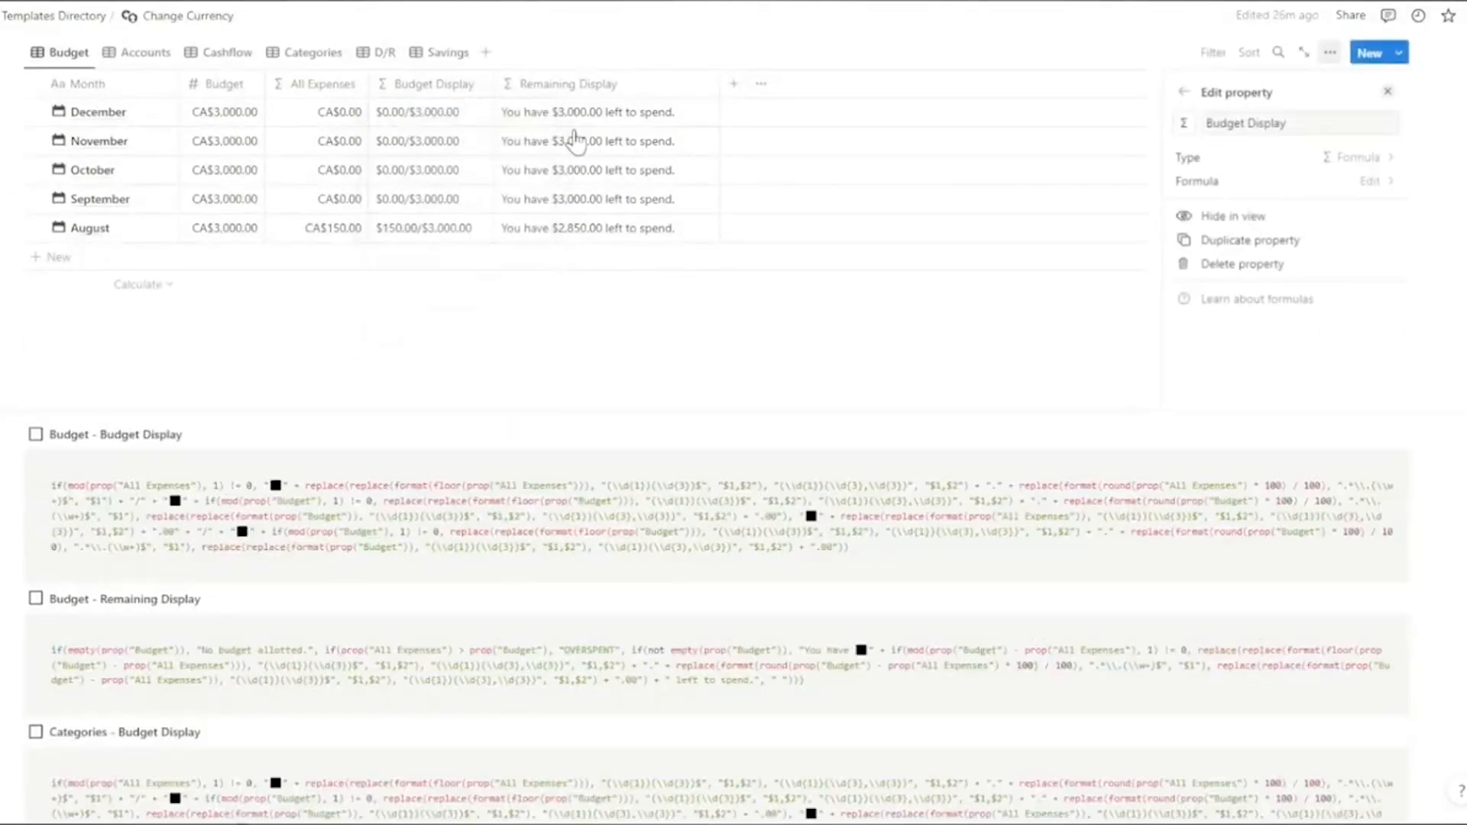
click(1388, 91)
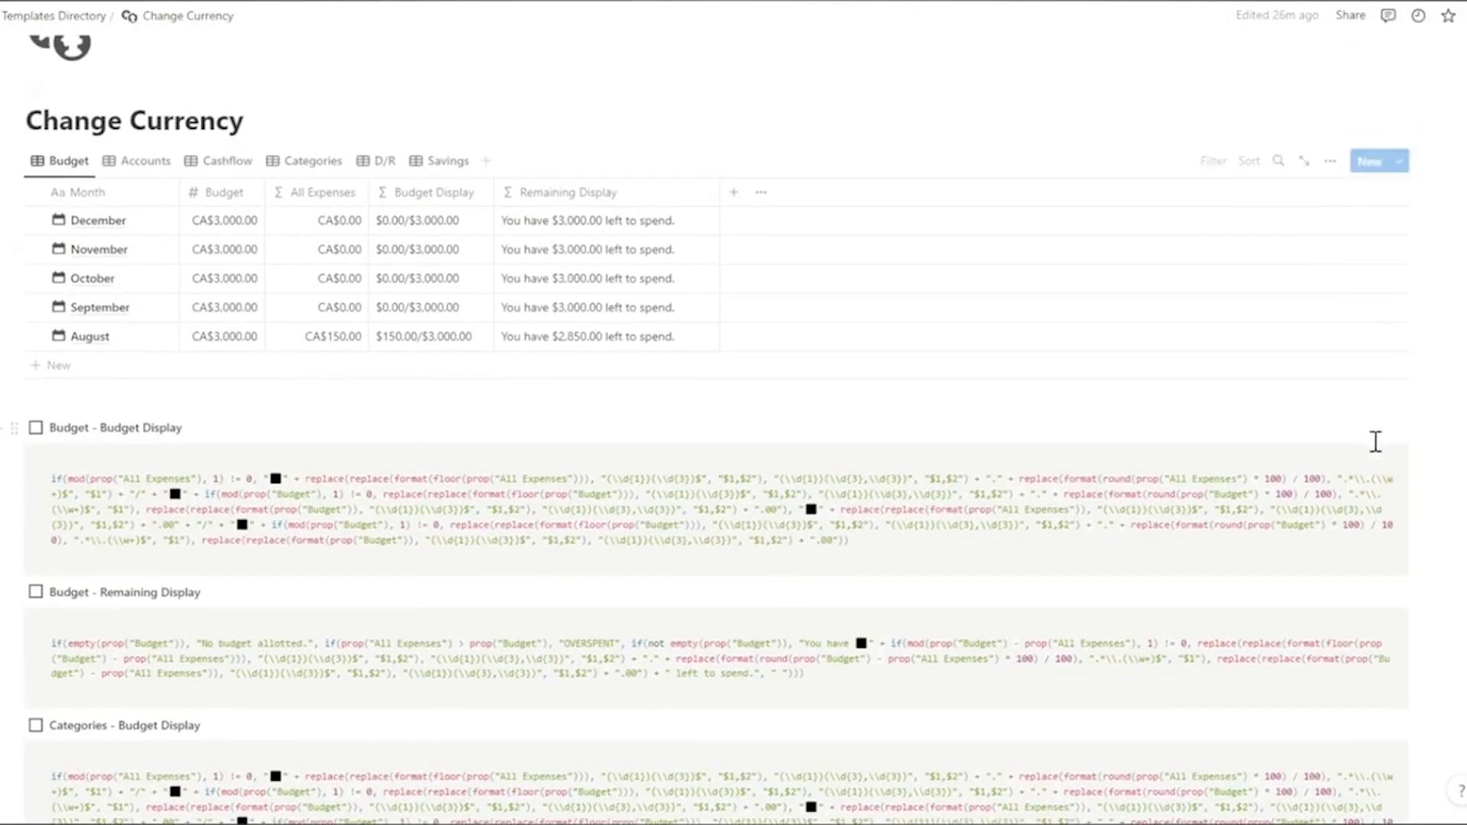
scroll(1379, 443, down, 1)
scroll(1381, 449, up, 2)
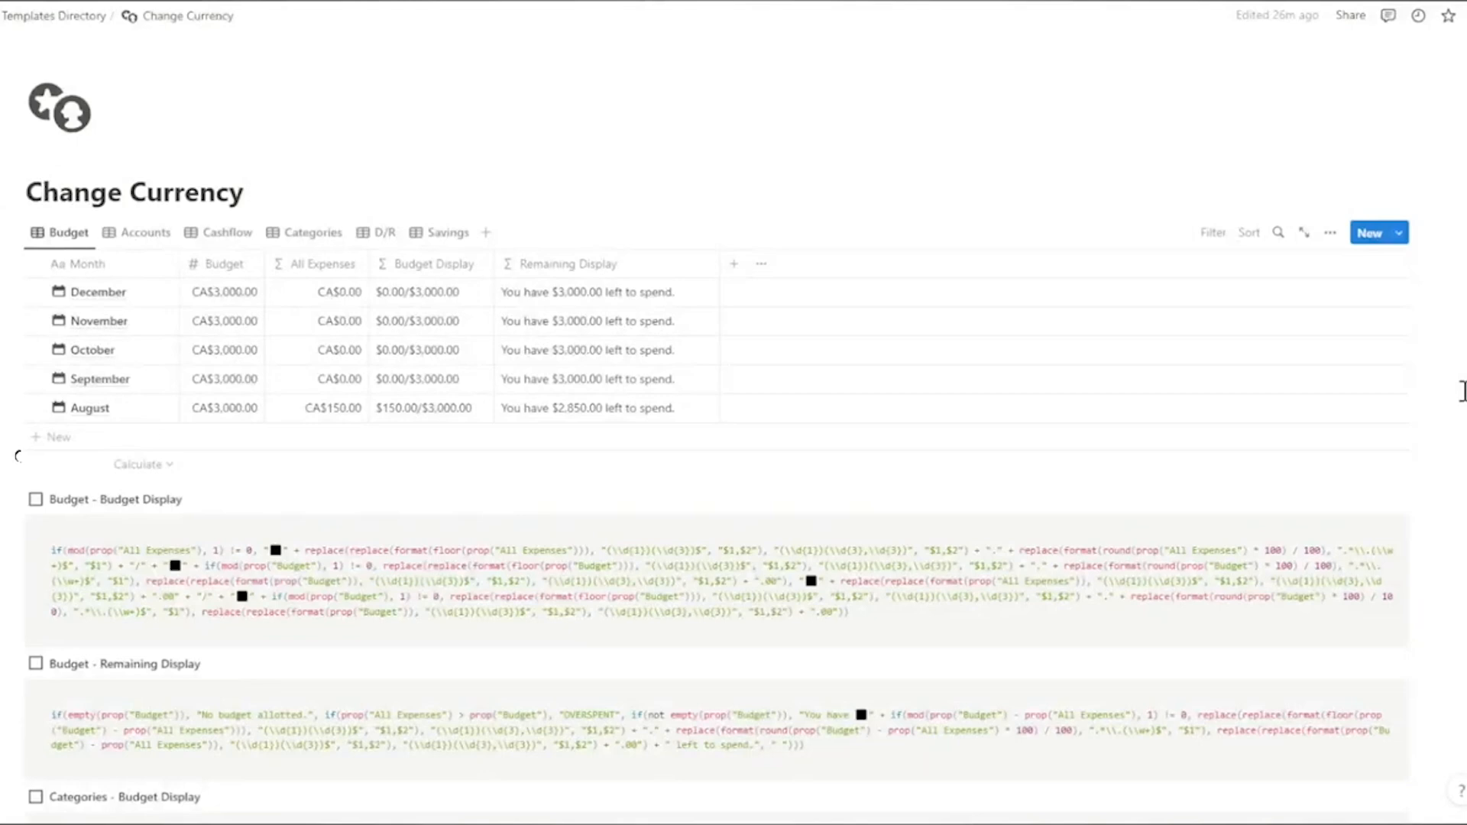
- Replace all four black-square placeholders in the Budget - Budget Display code block with CA$
double_click(275, 550)
text(CA$)
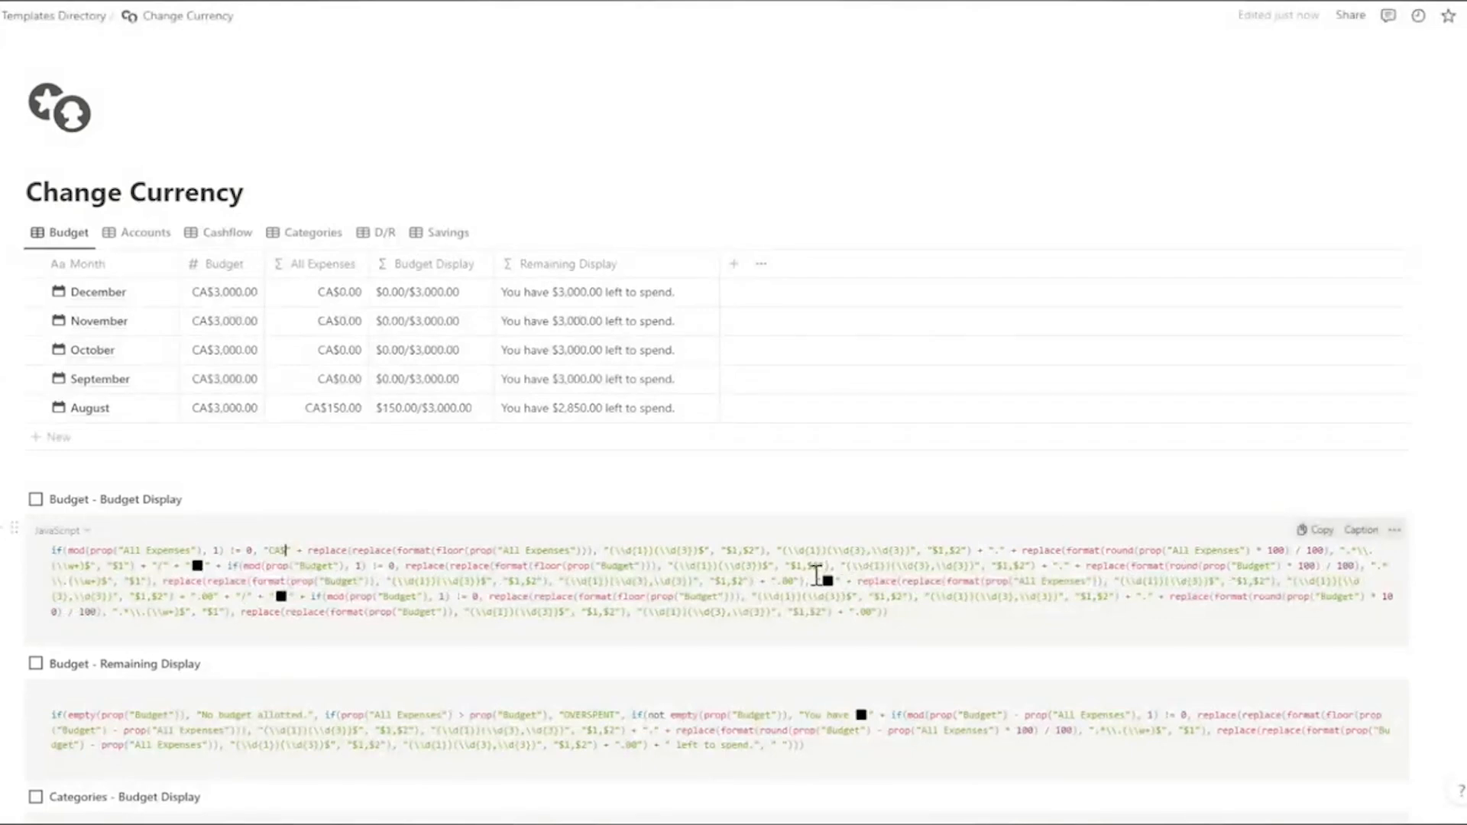
double_click(827, 580)
text(CA$)
double_click(198, 565)
text(CA$)
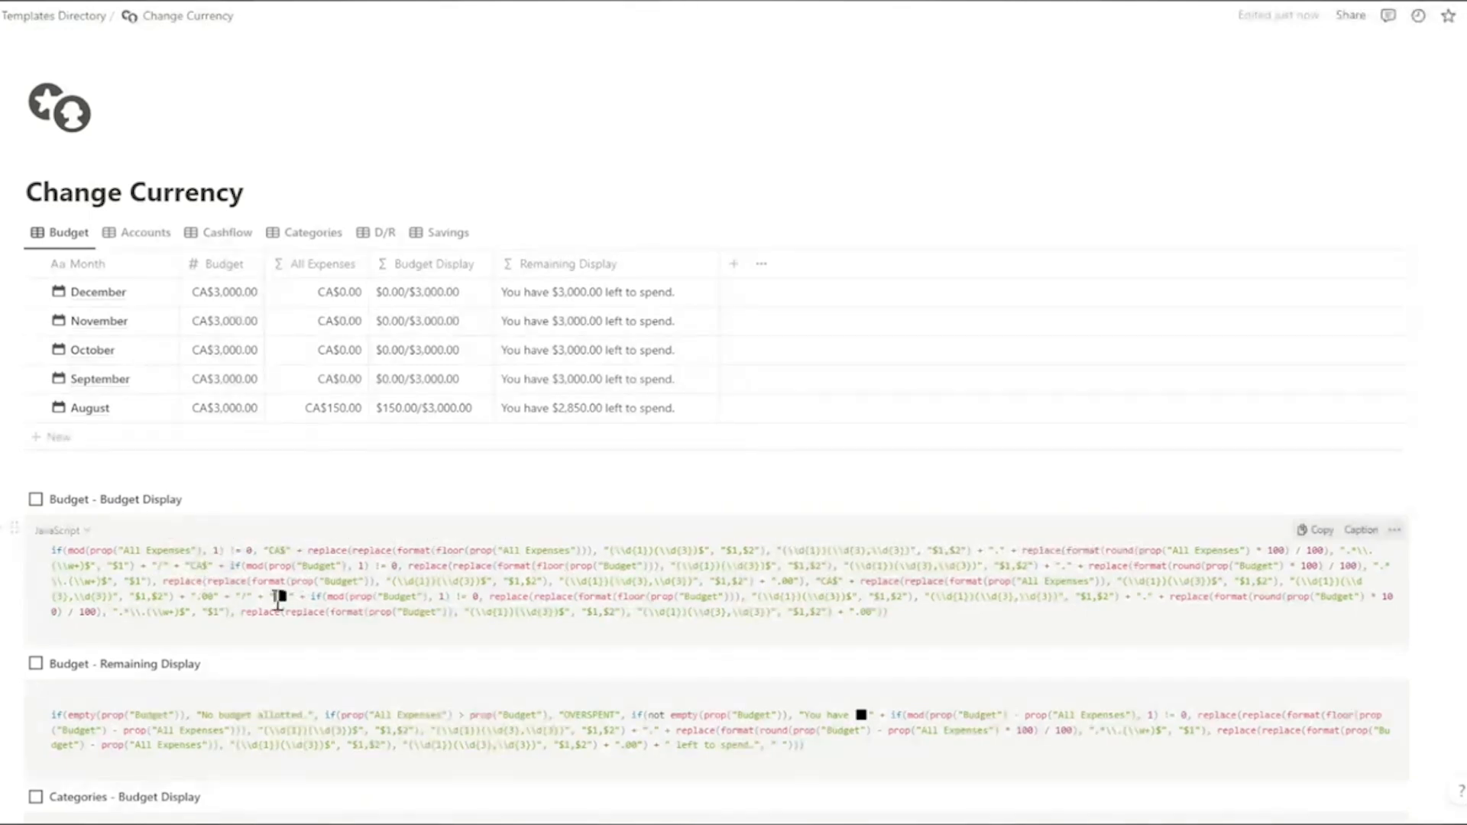
double_click(282, 596)
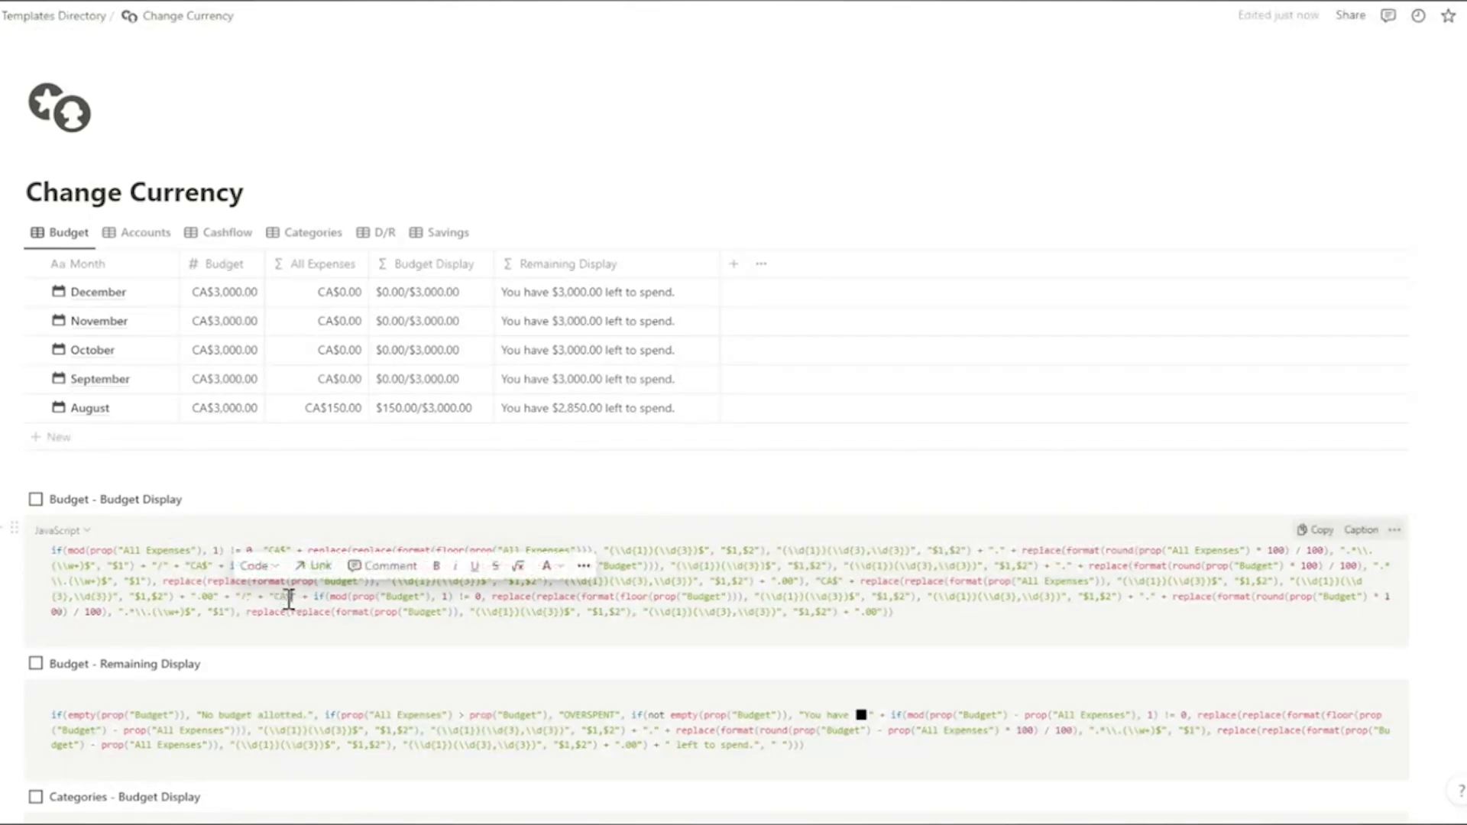
text(CA$)
- Copy the edited Budget - Budget Display code and replace the Budget Display column's formula in the Budget table with it
key(ctrl+a)
key(ctrl+c)
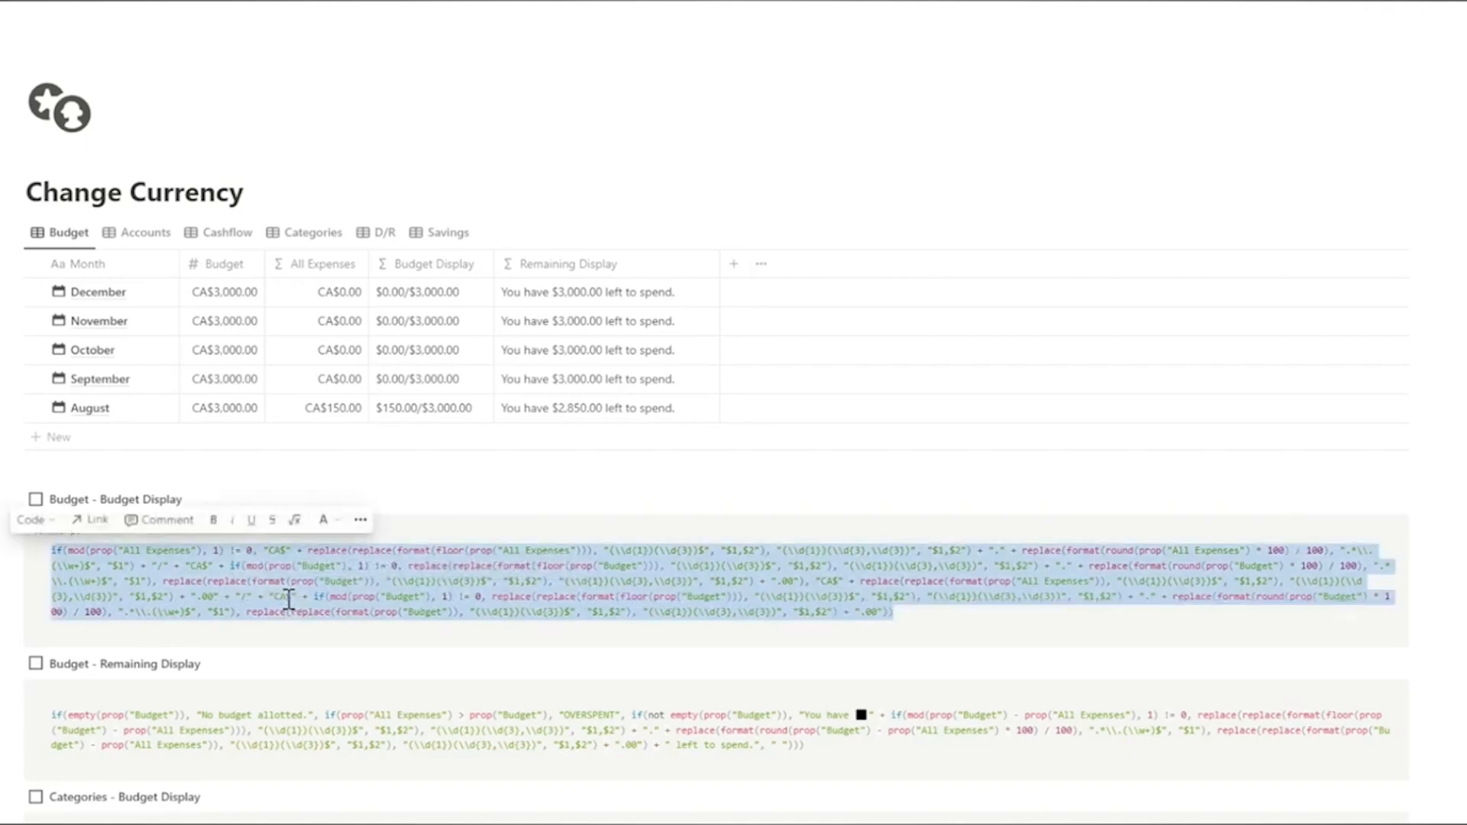
click(425, 304)
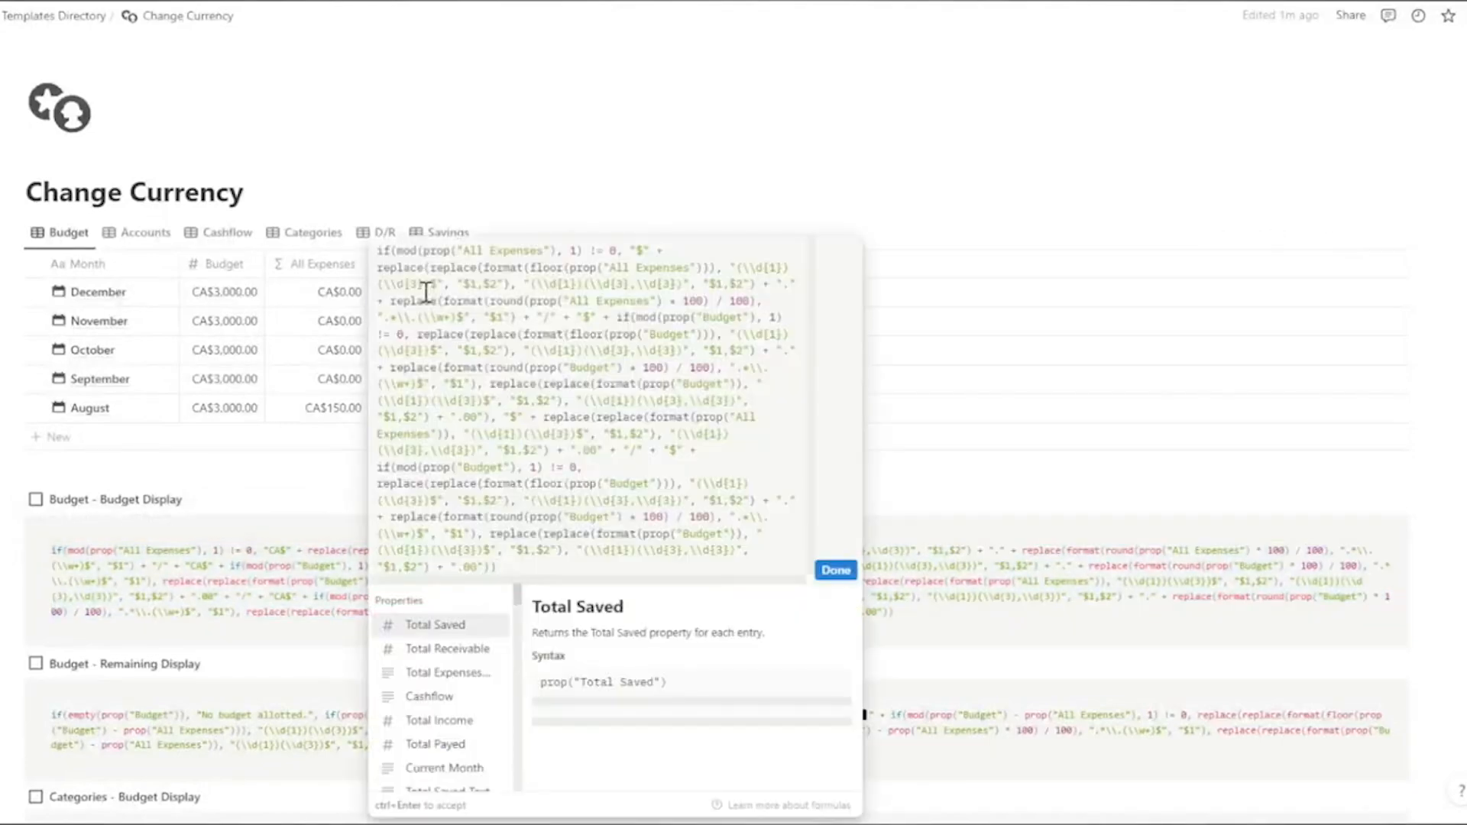
key(ctrl+a)
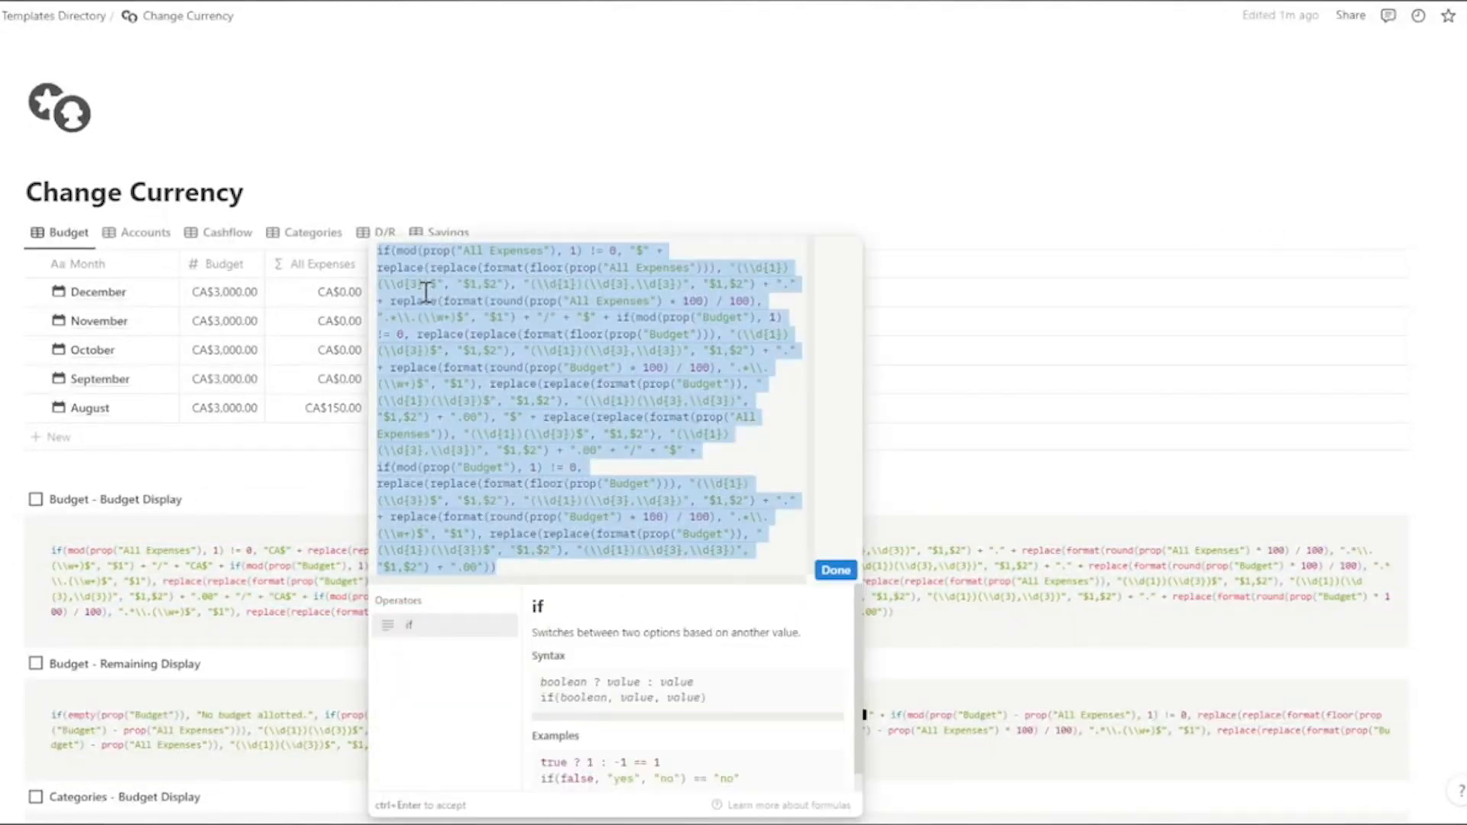
key(ctrl+v)
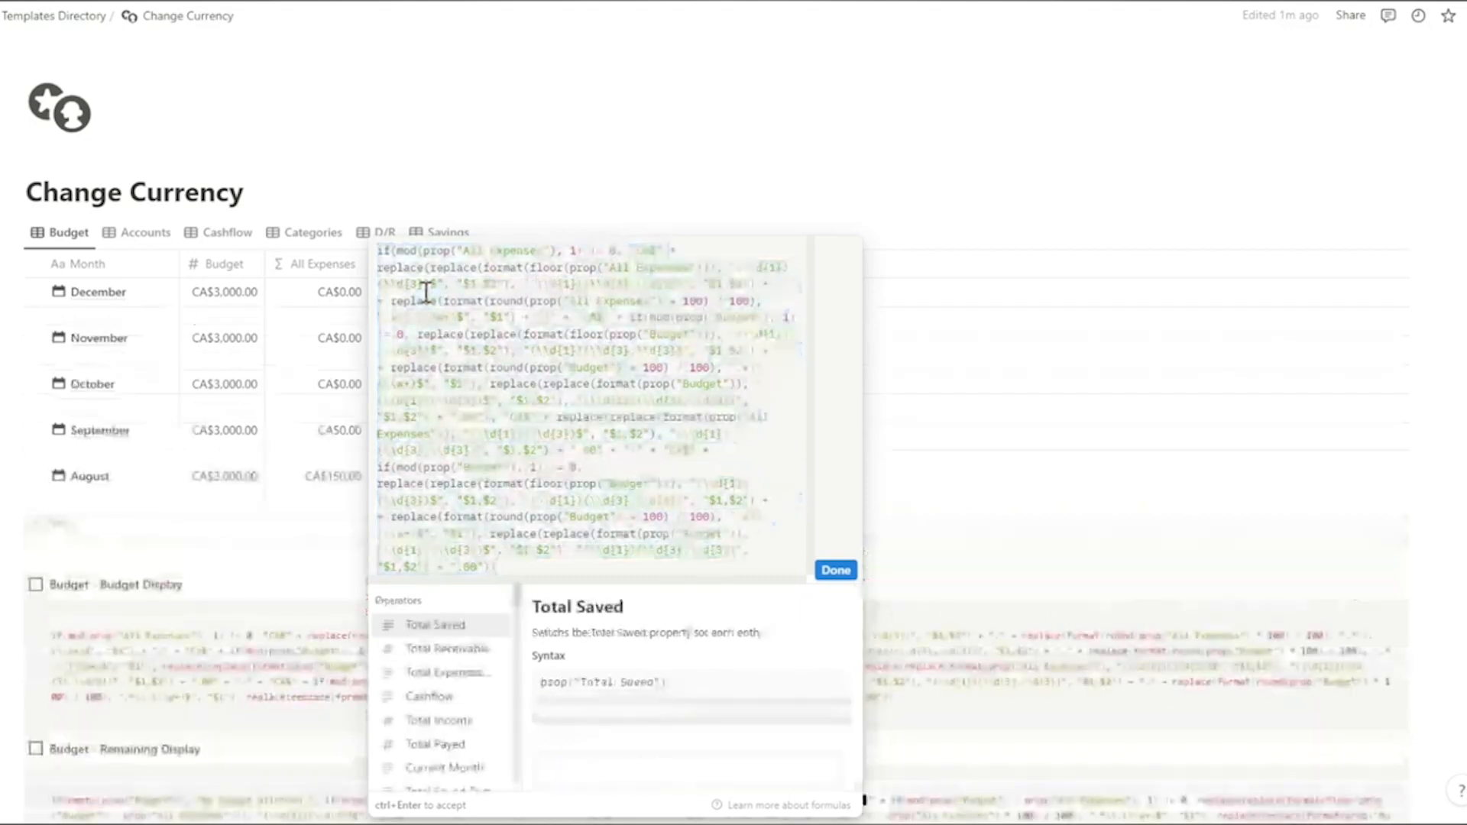
click(843, 579)
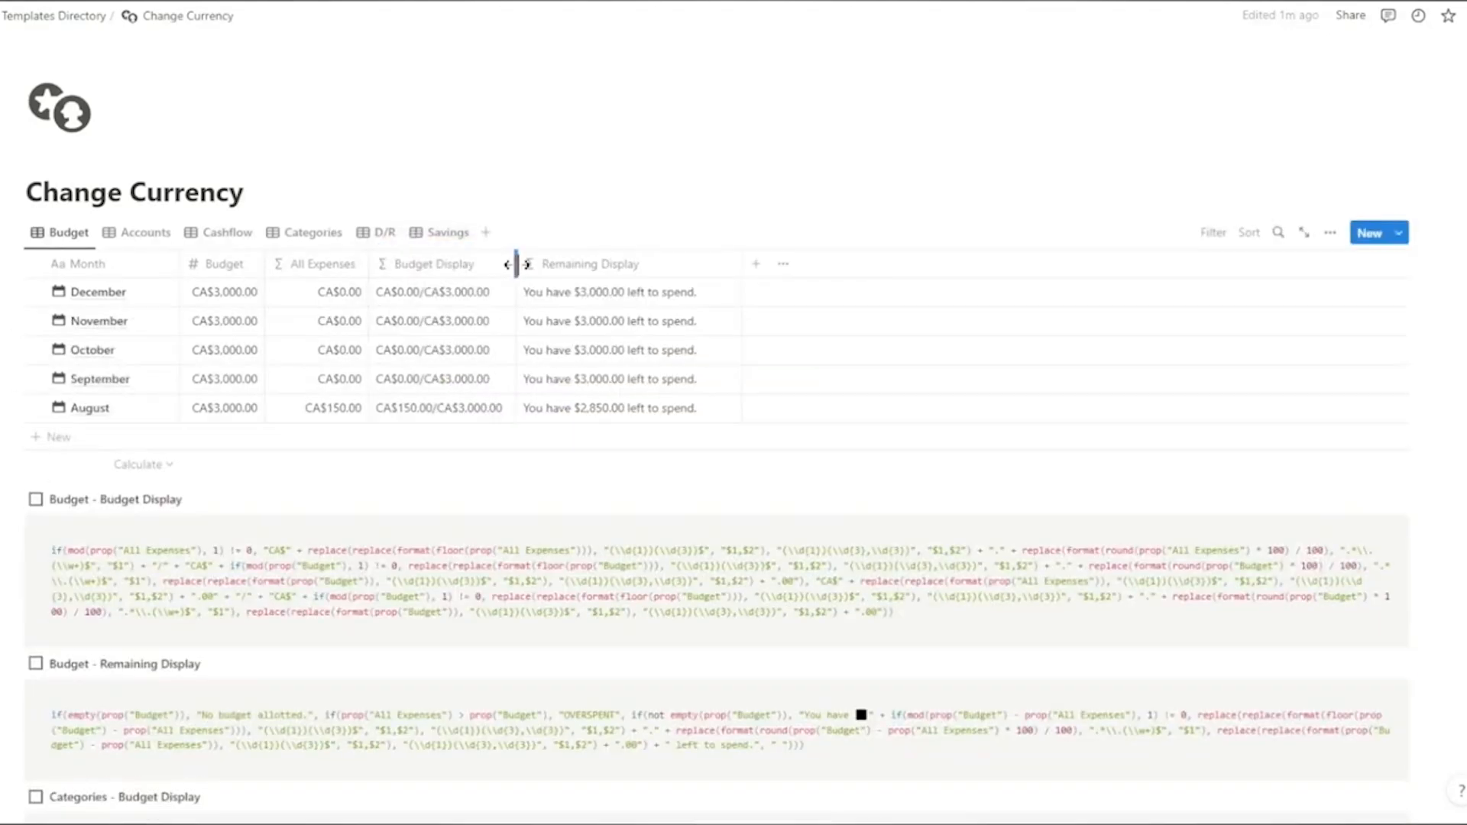
- Replace the black-square placeholder in the Budget - Remaining Display code block with CA$
scroll(560, 262, down, 2)
drag(855, 595, 868, 595)
text(CA$)
- Copy the edited Budget - Remaining Display code and replace the Remaining Display column's formula in the Budget table with it
key(ctrl+a)
click(601, 177)
key(ctrl+a)
key(ctrl+v)
click(983, 388)
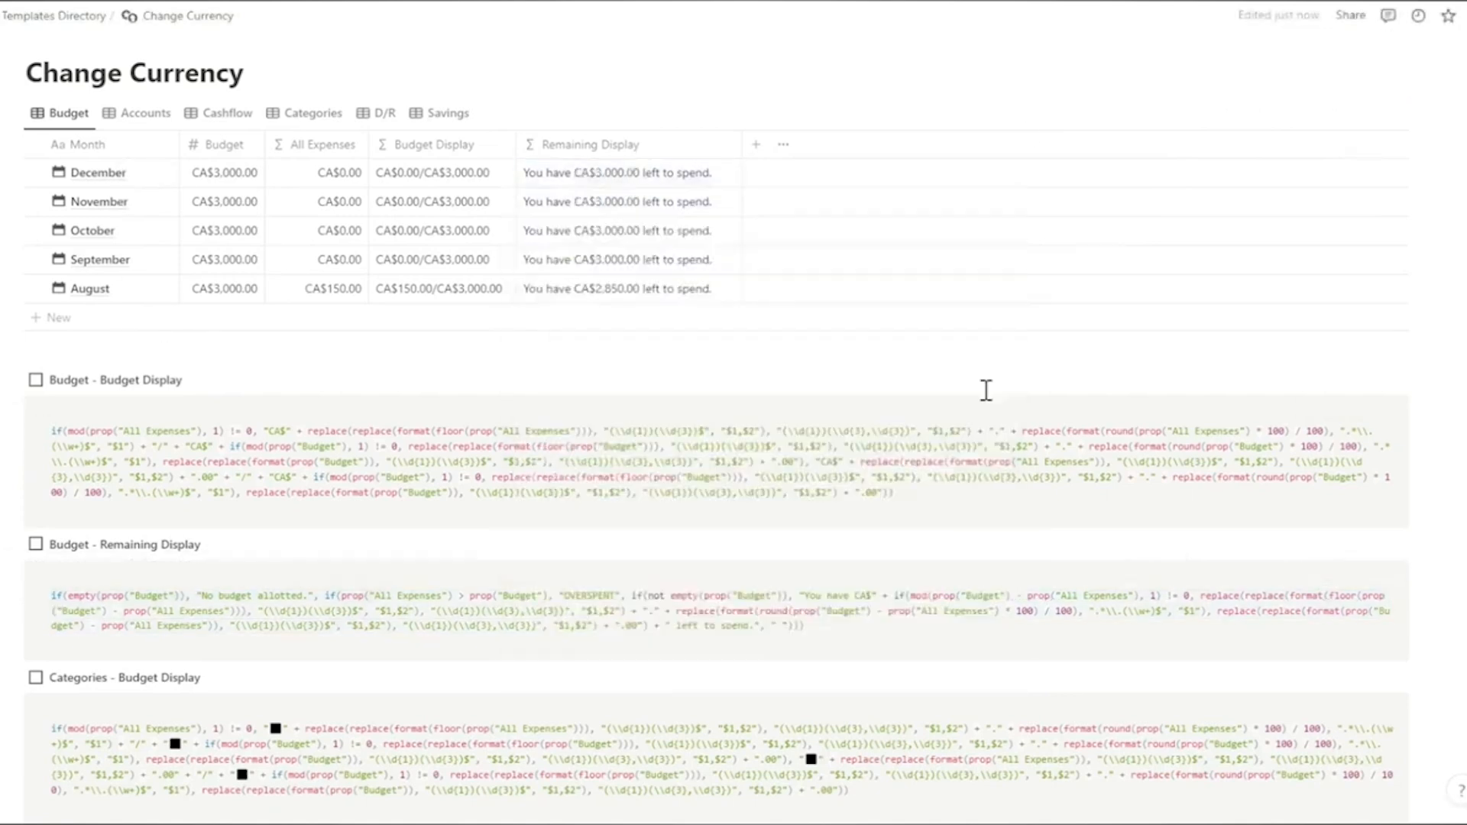
- View the Accounts and Cashflow tables to see their amount properties
click(134, 115)
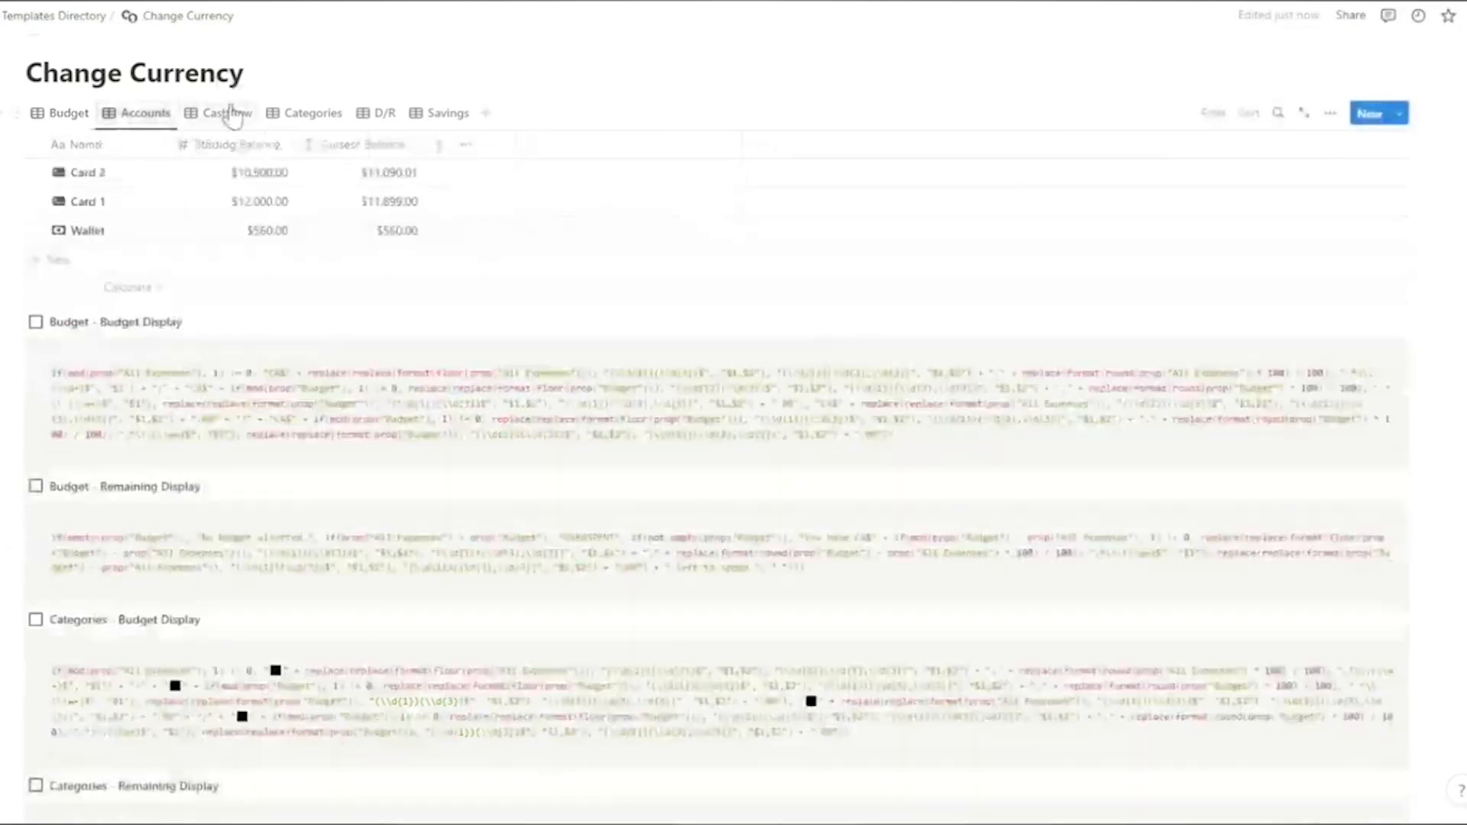
click(229, 113)
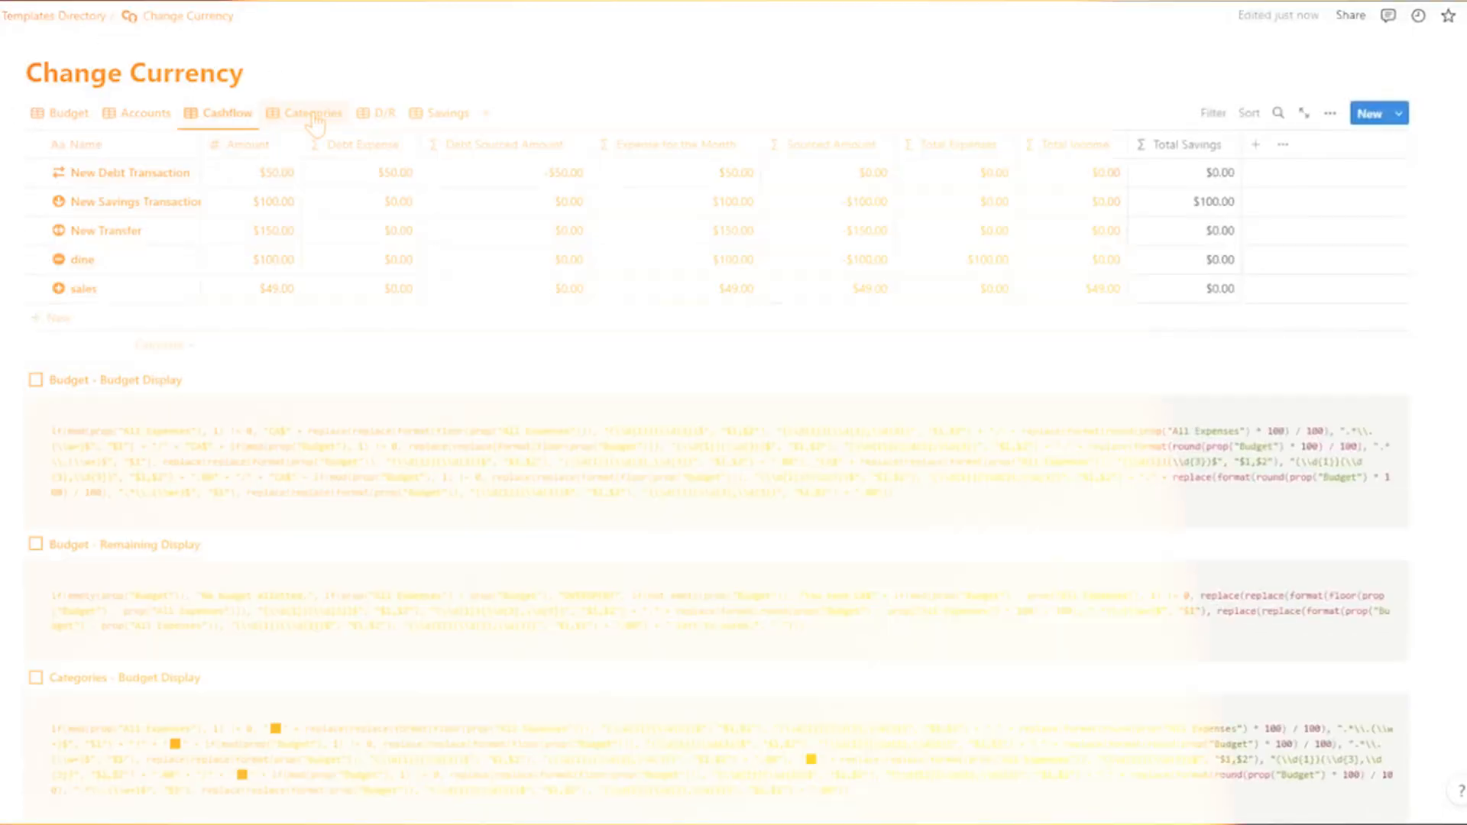